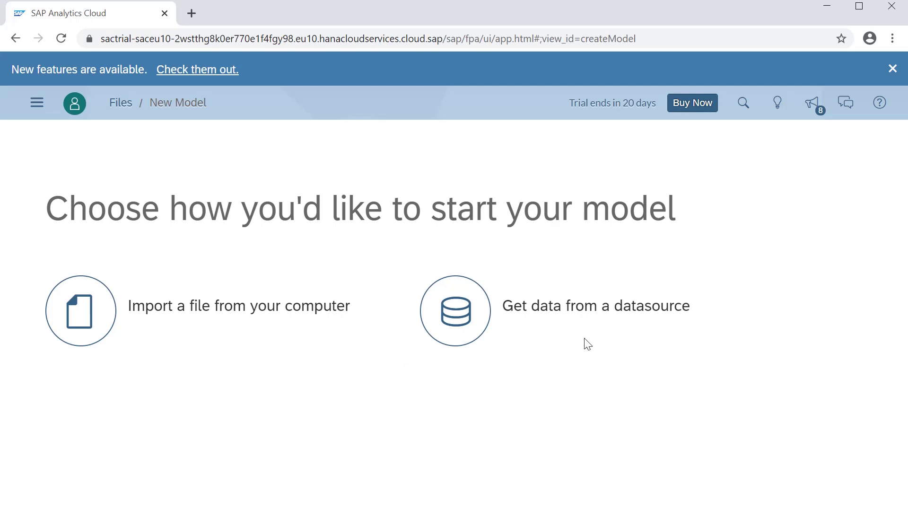
# - Open the option to get model data from a datasource and look through the Acquire data source list
pyautogui.click(466, 315)
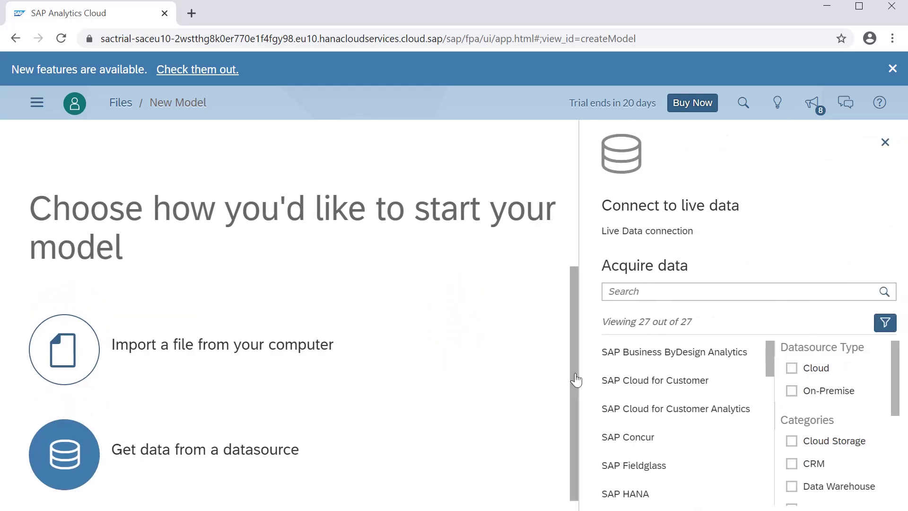
pyautogui.scroll(-3, 778, 350)
pyautogui.scroll(3, 778, 350)
pyautogui.moveTo(770, 373); pyautogui.dragTo(770, 367)
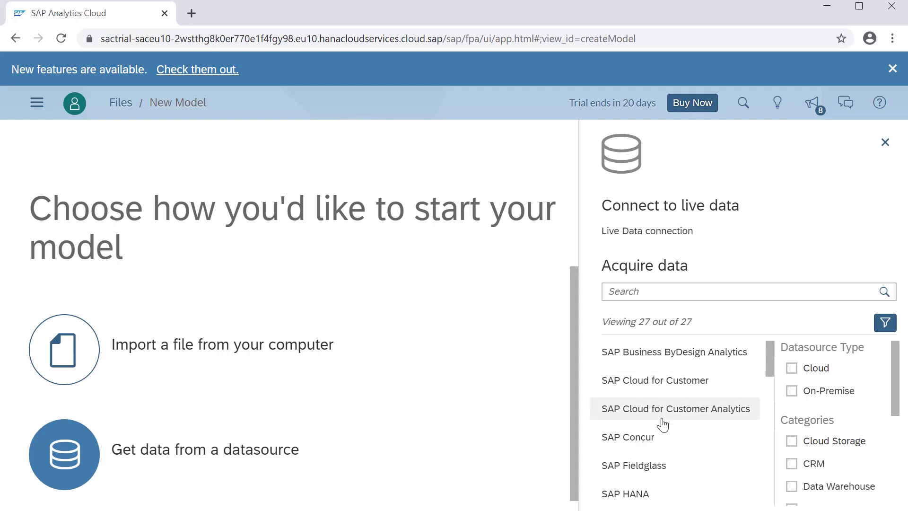
pyautogui.scroll(-3, 697, 429)
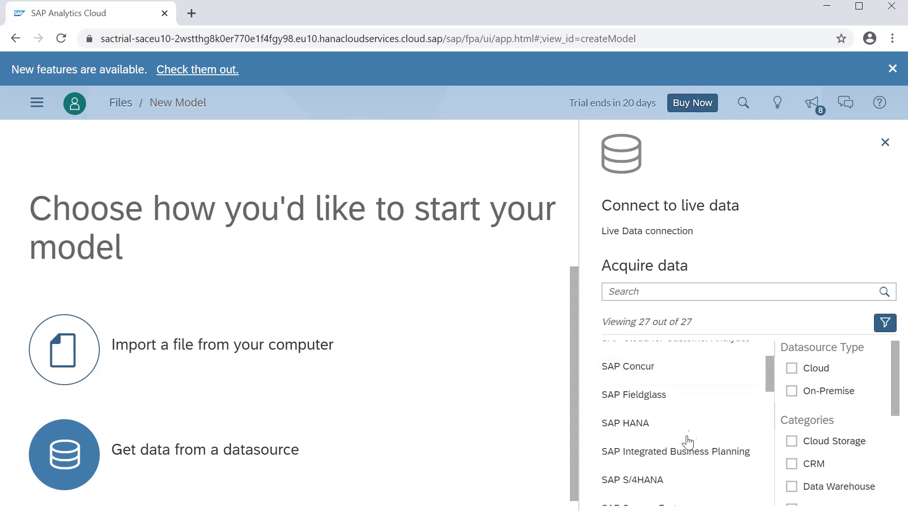
pyautogui.scroll(-3, 699, 407)
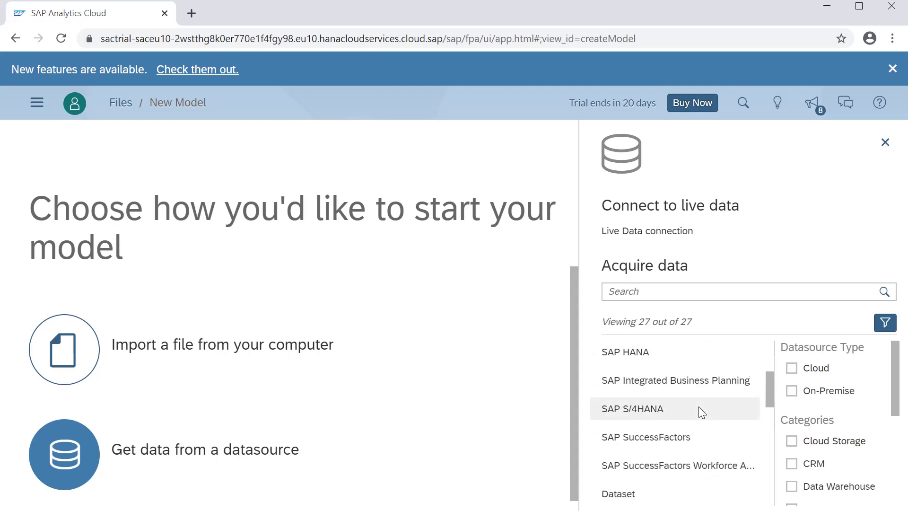
pyautogui.scroll(-3, 699, 407)
pyautogui.scroll(-3, 699, 413)
pyautogui.scroll(-3, 700, 413)
pyautogui.scroll(-3, 700, 413)
pyautogui.scroll(9, 700, 411)
pyautogui.scroll(-9, 700, 411)
pyautogui.scroll(-6, 702, 413)
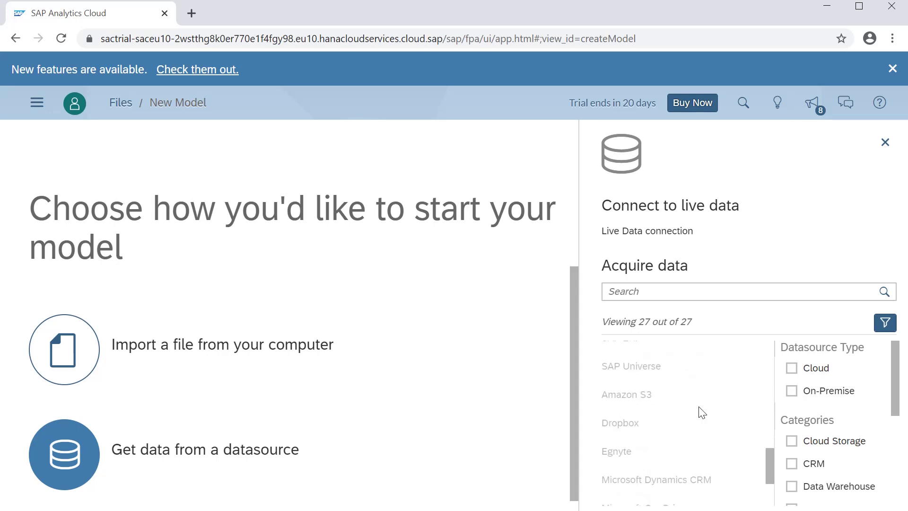
# - Examine the greyed-out sources in the list, such as Microsoft OneDrive, SAP ERP and SFTP Element, for why they are unavailable
pyautogui.moveTo(700, 413)
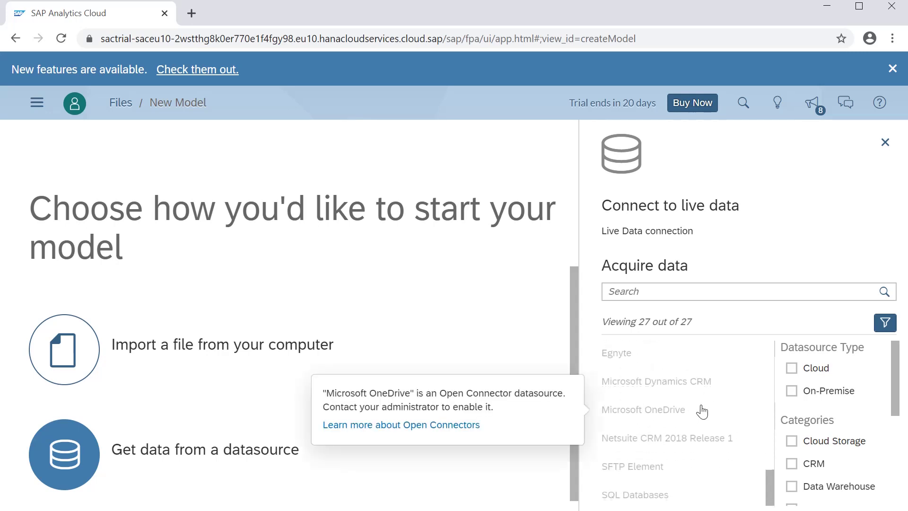
pyautogui.scroll(3, 700, 411)
pyautogui.moveTo(705, 391)
pyautogui.scroll(3, 706, 395)
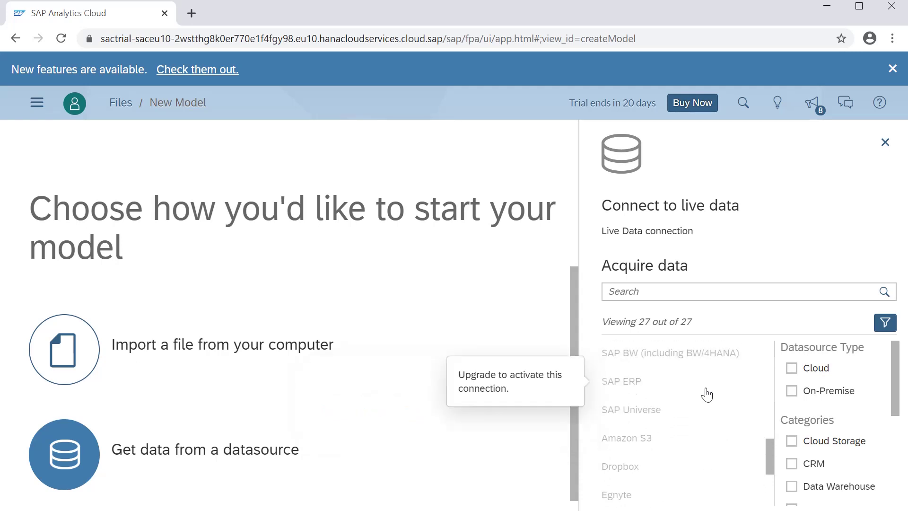
pyautogui.scroll(3, 706, 393)
pyautogui.scroll(3, 707, 392)
pyautogui.scroll(-6, 706, 392)
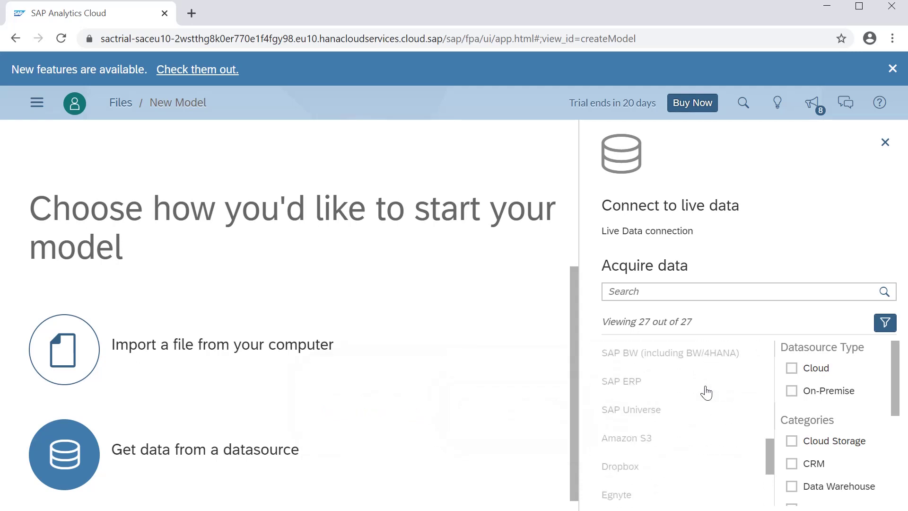
pyautogui.moveTo(708, 472)
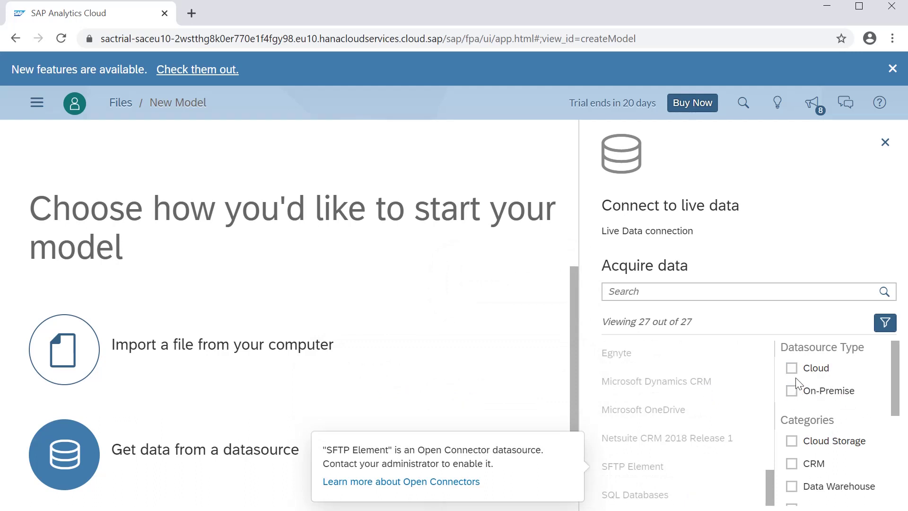
# - Look through the Datasource Type and Categories filter options for the data sources
pyautogui.scroll(-3, 804, 394)
pyautogui.scroll(3, 803, 393)
pyautogui.scroll(-3, 802, 454)
pyautogui.scroll(3, 806, 466)
pyautogui.scroll(-3, 805, 466)
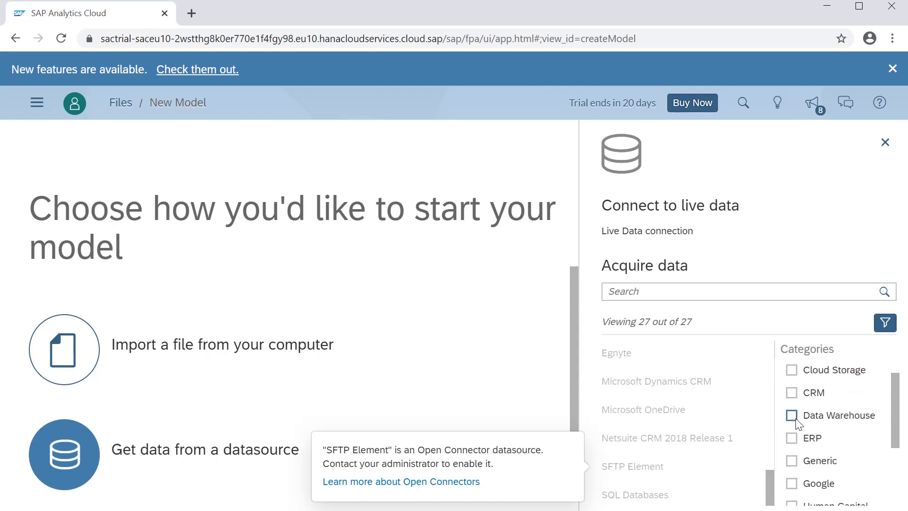
pyautogui.scroll(-3, 799, 442)
pyautogui.scroll(-2, 799, 445)
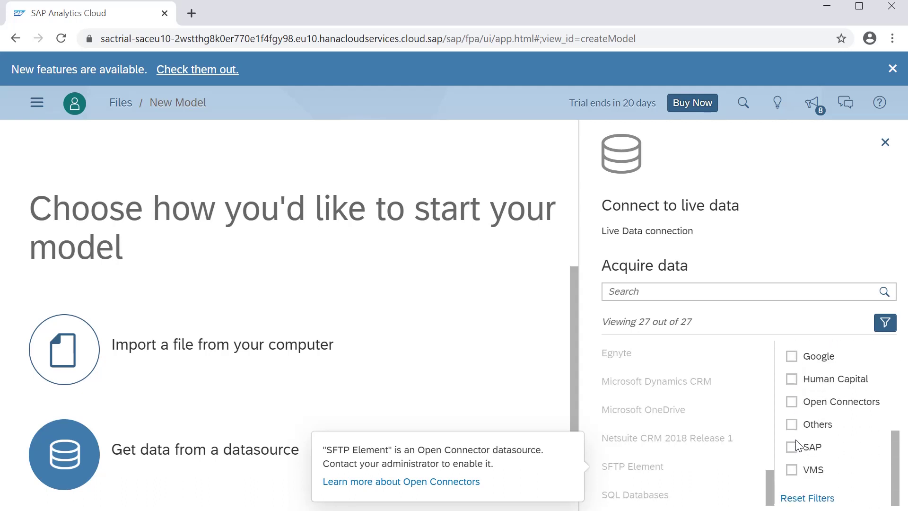
pyautogui.scroll(5, 799, 445)
pyautogui.scroll(-5, 799, 445)
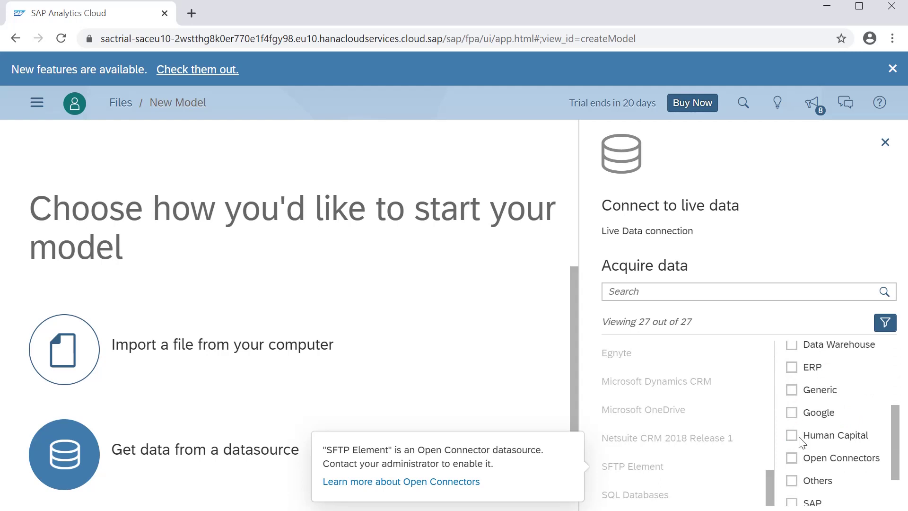
pyautogui.scroll(-2, 798, 457)
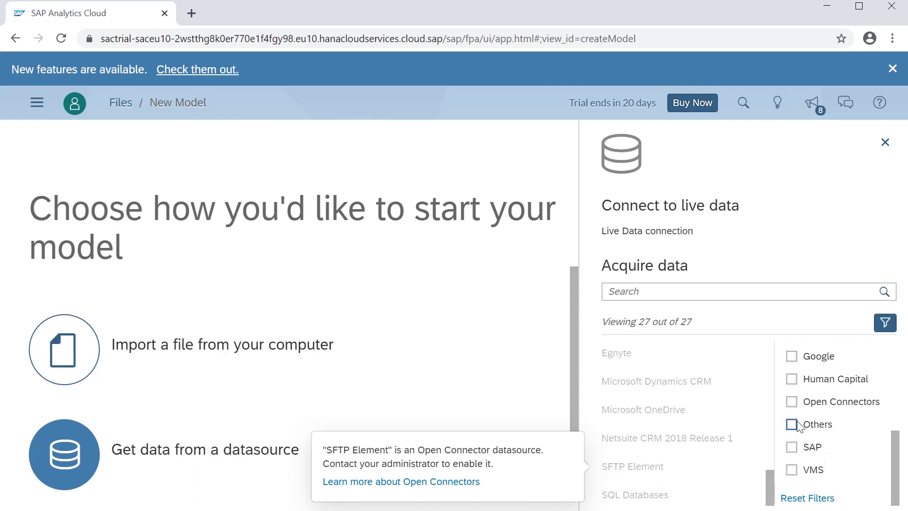
pyautogui.scroll(3, 791, 397)
pyautogui.scroll(-3, 791, 392)
# - Filter the data sources to the Cloud type and look through the filtered list
pyautogui.scroll(8, 790, 402)
pyautogui.click(793, 368)
pyautogui.scroll(8, 671, 384)
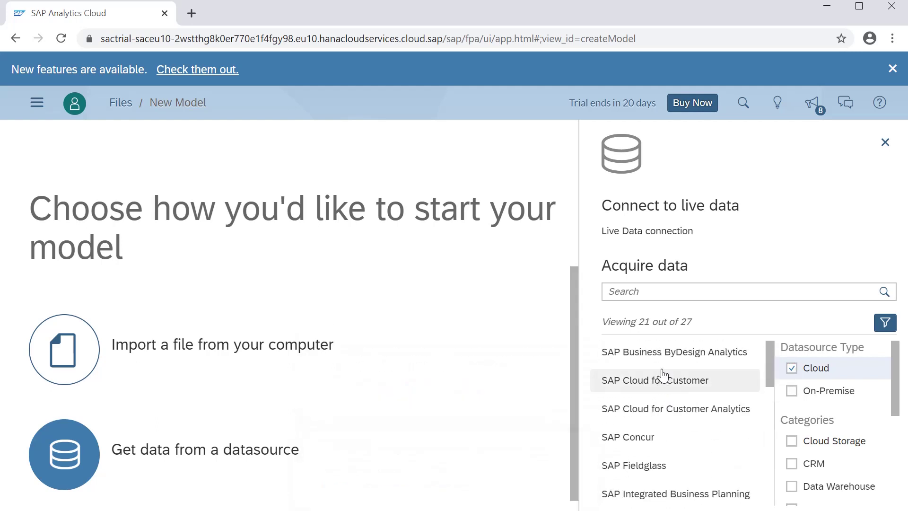
pyautogui.scroll(-5, 671, 432)
# - Review only the On-Premise data sources instead of Cloud, clearing that filter and closing the datasource list when finished
pyautogui.click(791, 368)
pyautogui.click(791, 391)
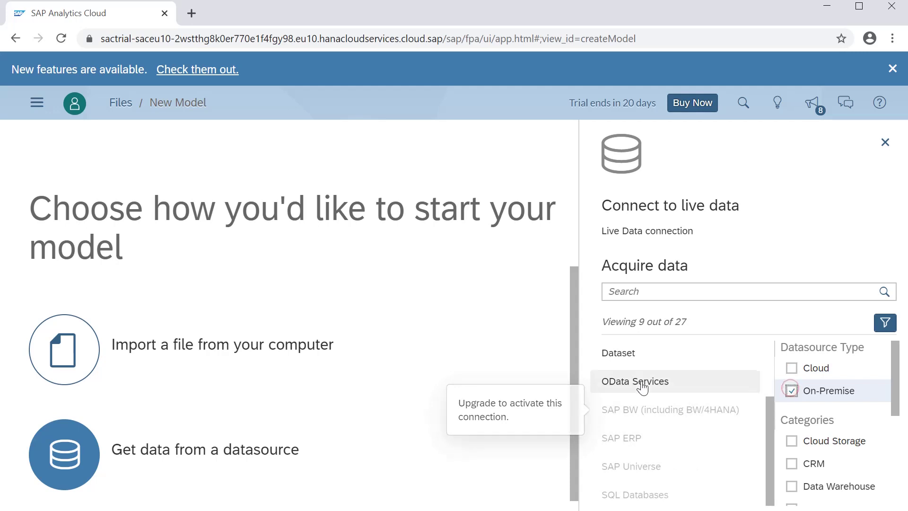
pyautogui.scroll(3, 655, 428)
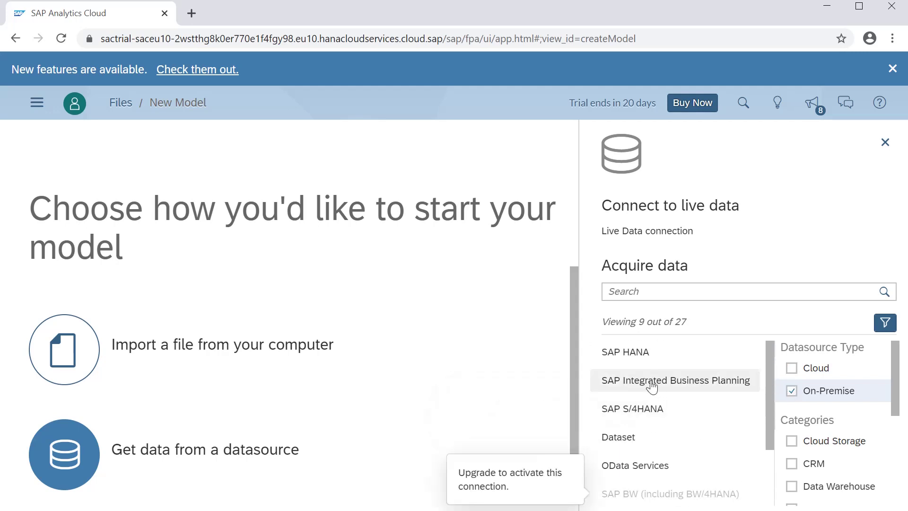
pyautogui.scroll(-3, 638, 378)
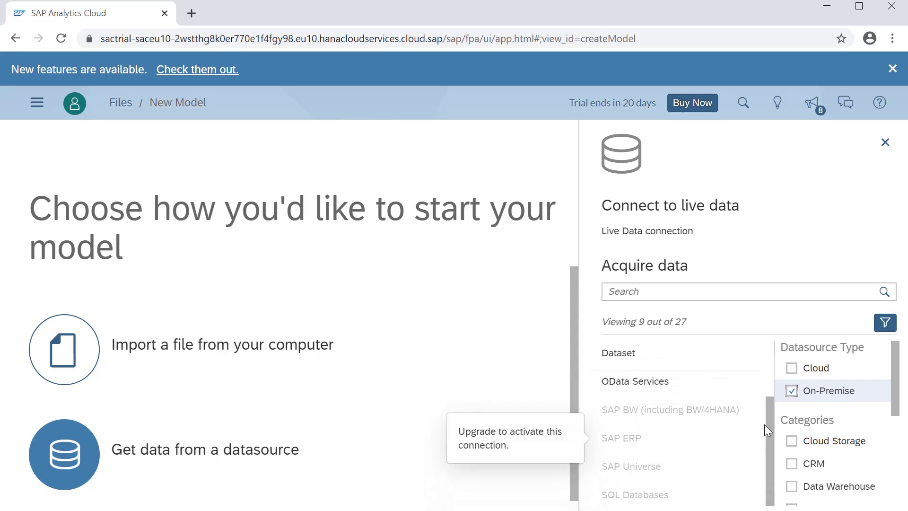
pyautogui.click(791, 390)
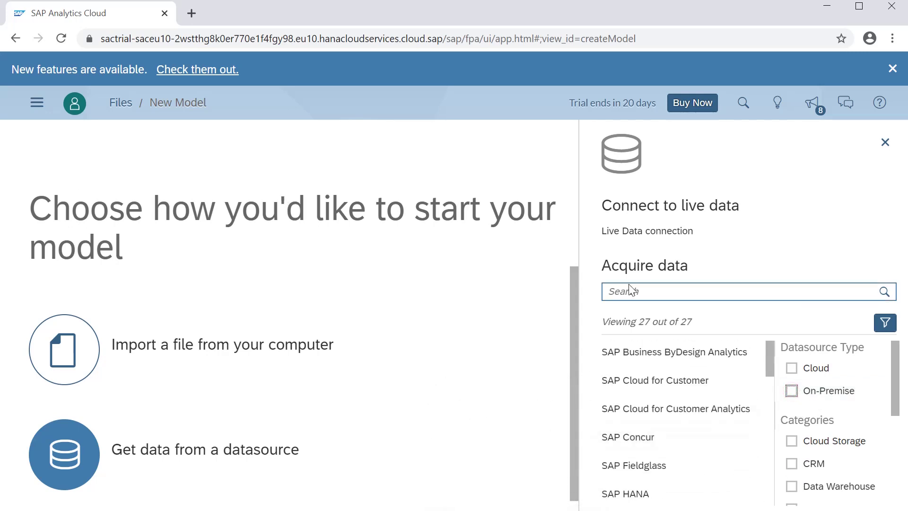
pyautogui.click(885, 143)
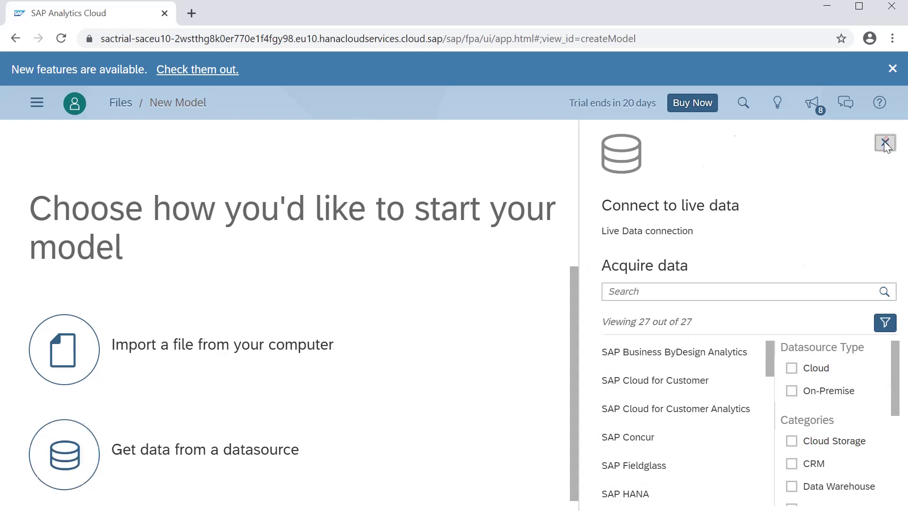
pyautogui.click(604, 409)
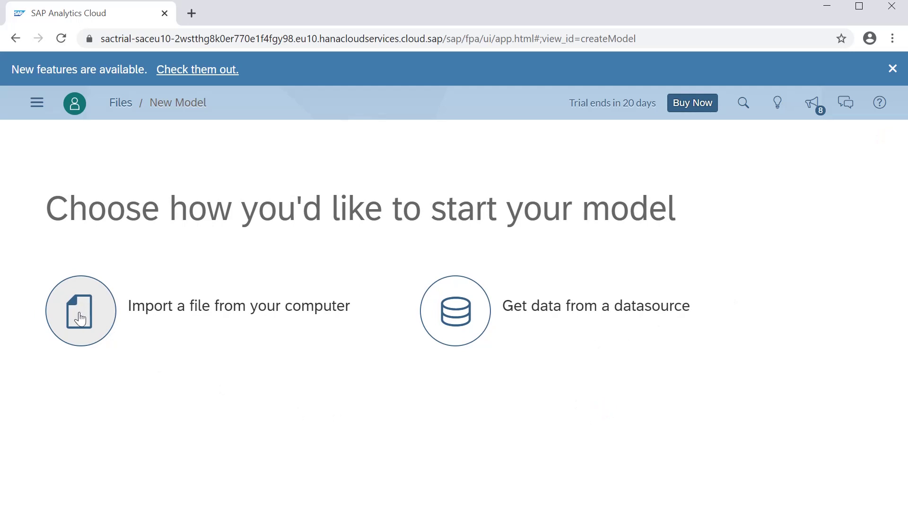
# - Import the SalesData Excel file from the computer as the source of the new model
pyautogui.click(79, 322)
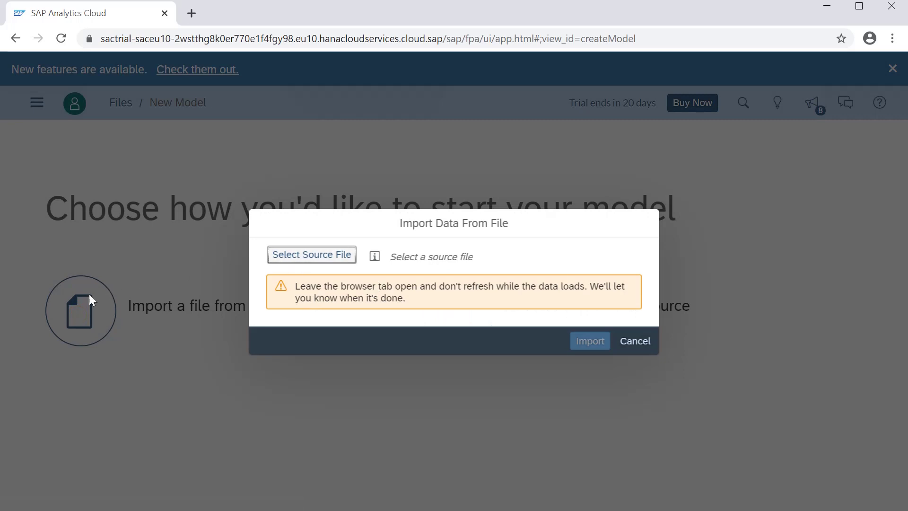
pyautogui.click(307, 255)
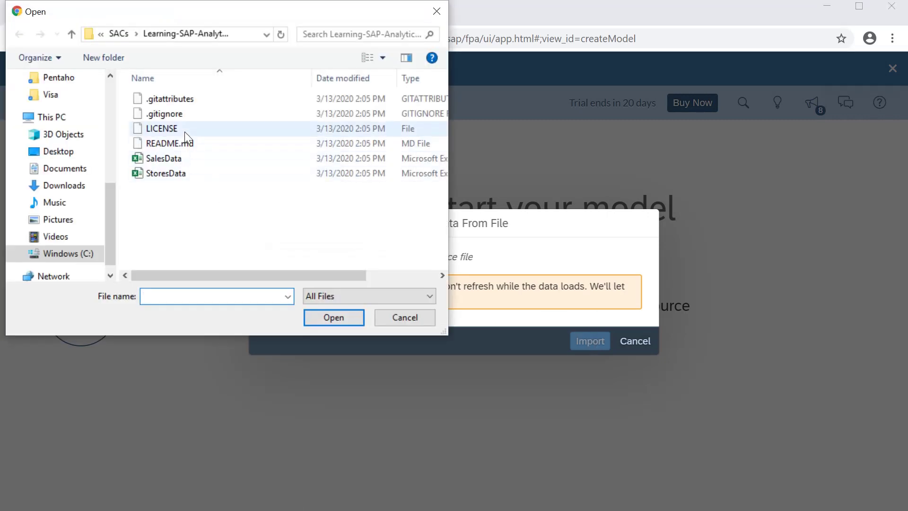
pyautogui.click(183, 158)
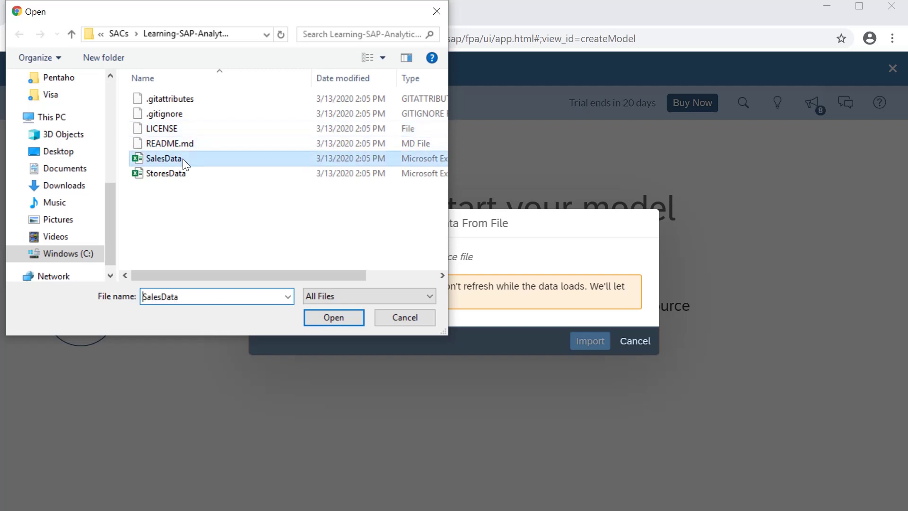
pyautogui.click(352, 320)
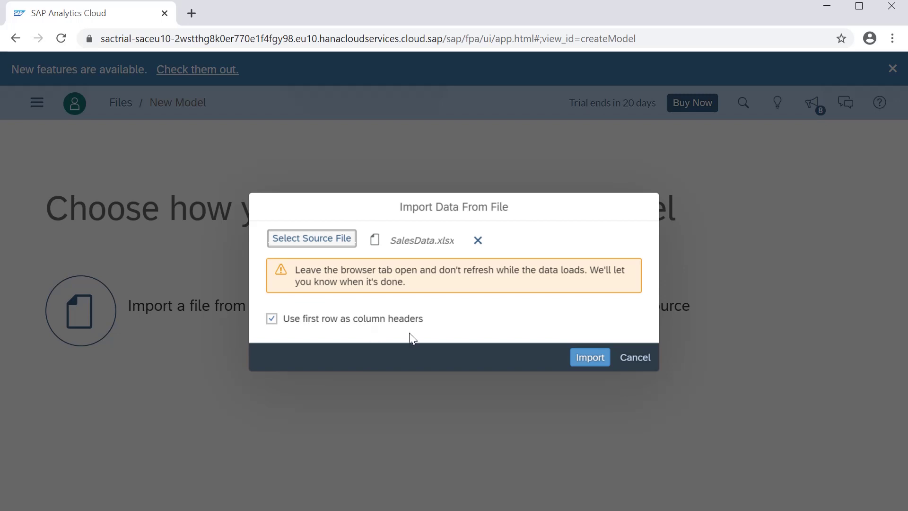
pyautogui.click(590, 358)
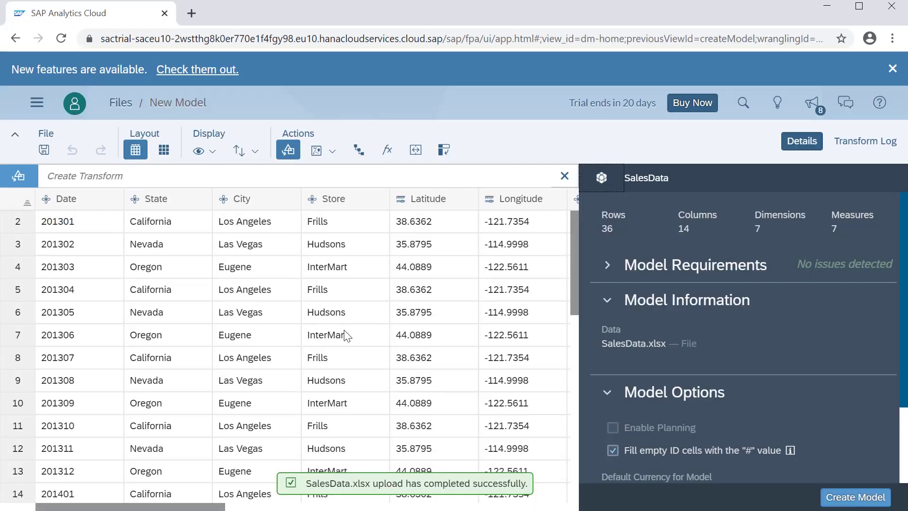
# - Look through the imported SalesData rows and view the details of the Date and State columns
pyautogui.scroll(-5, 347, 334)
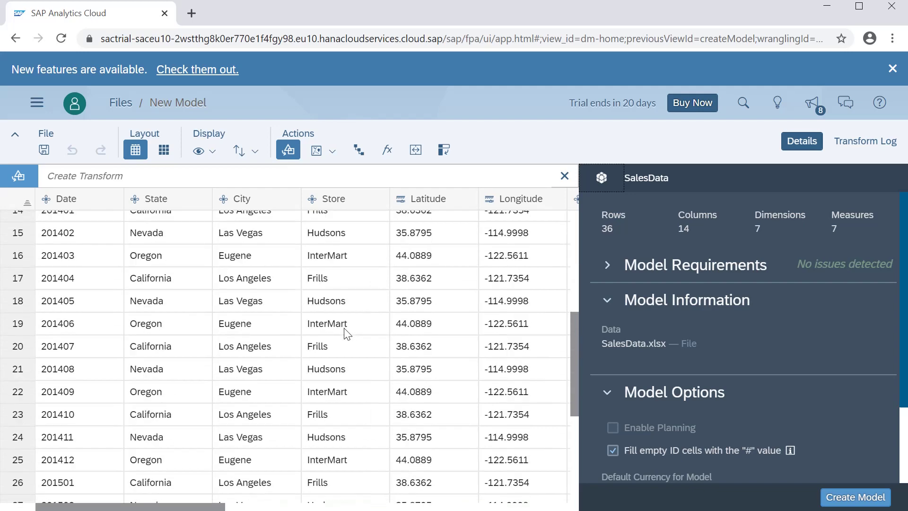
pyautogui.scroll(5, 347, 334)
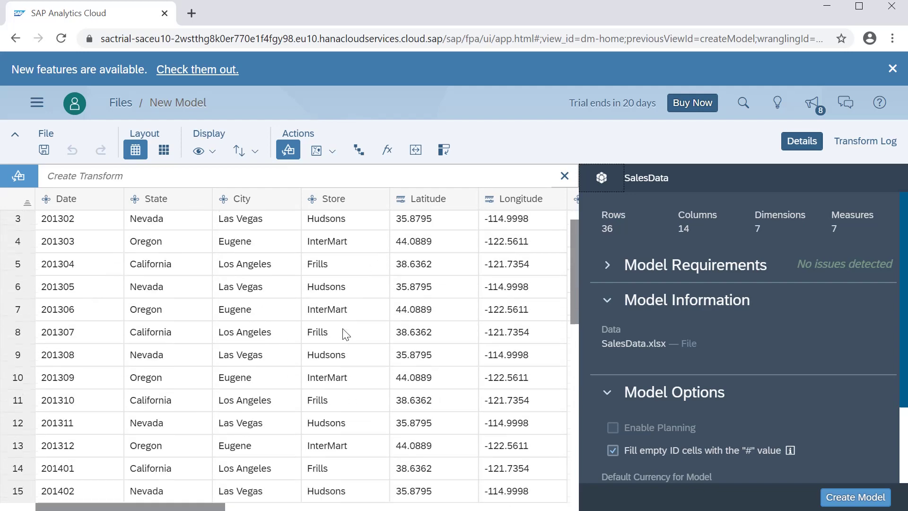
pyautogui.scroll(-8, 347, 334)
pyautogui.scroll(7, 345, 334)
pyautogui.scroll(2, 345, 334)
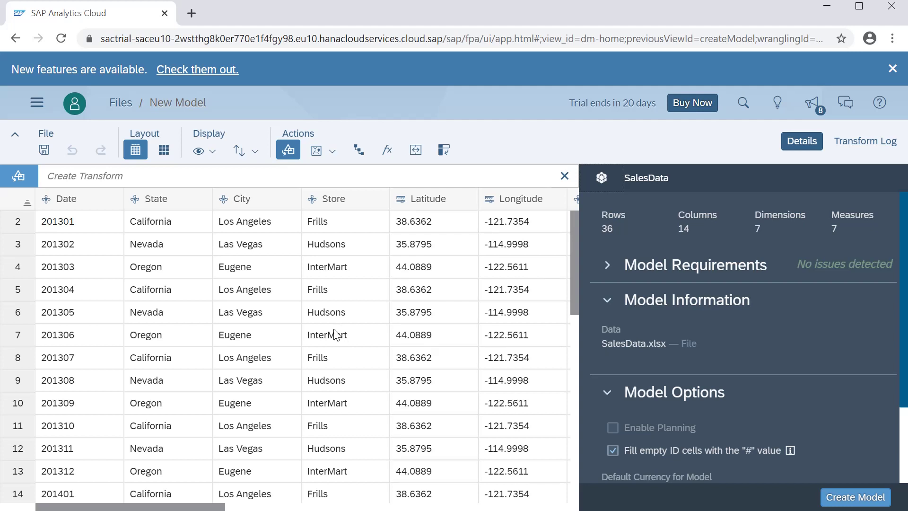
pyautogui.click(85, 204)
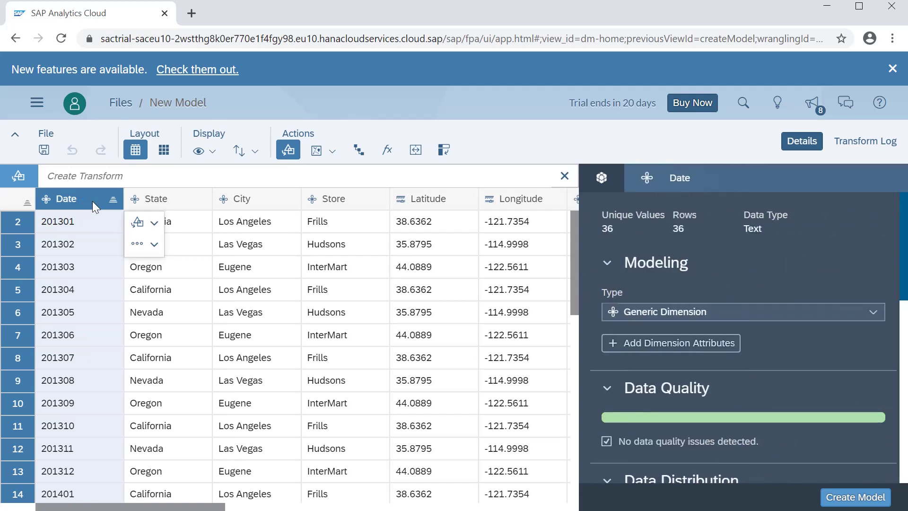
pyautogui.click(172, 198)
pyautogui.click(77, 206)
pyautogui.click(172, 200)
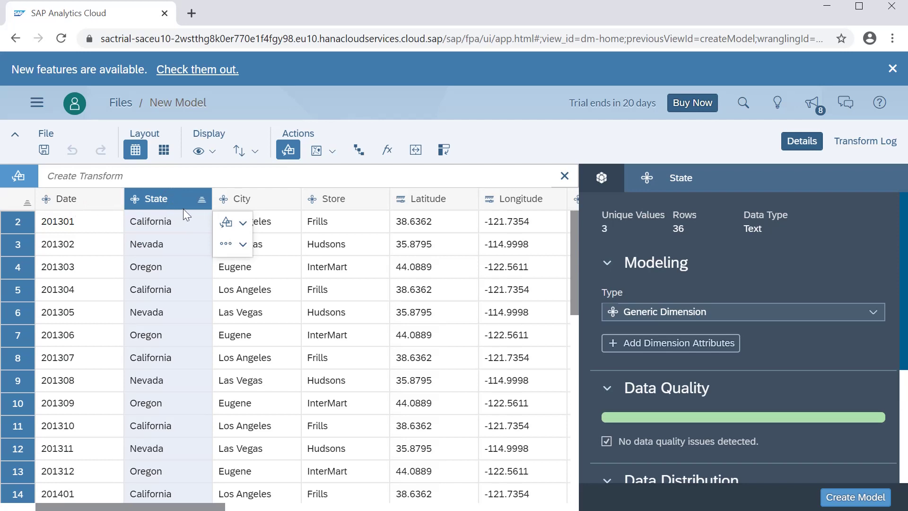
# - Switch to File Explorer and open the SalesData workbook in Excel to view the source data
pyautogui.hotkey('alt', 'Tab')
pyautogui.hotkey('alt', 'Tab')
pyautogui.hotkey('alt', 'Tab')
pyautogui.hotkey('alt', 'Tab')
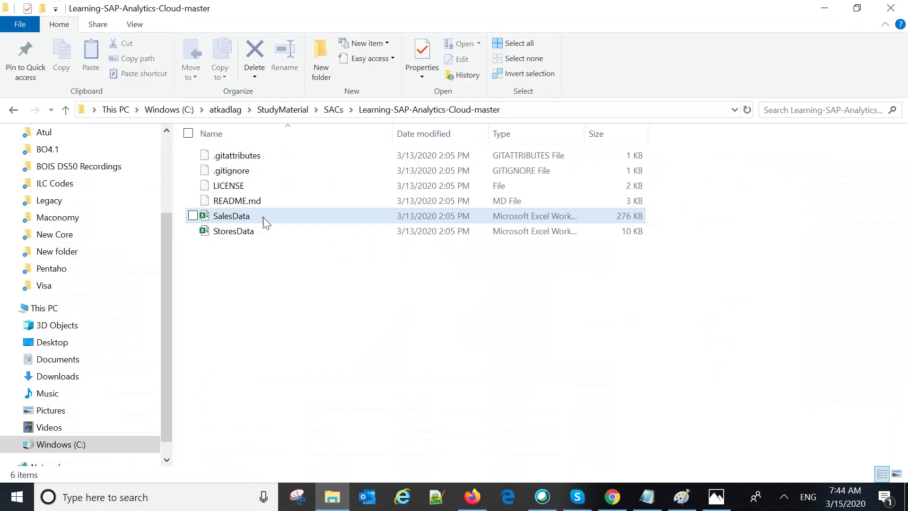
pyautogui.click(263, 216)
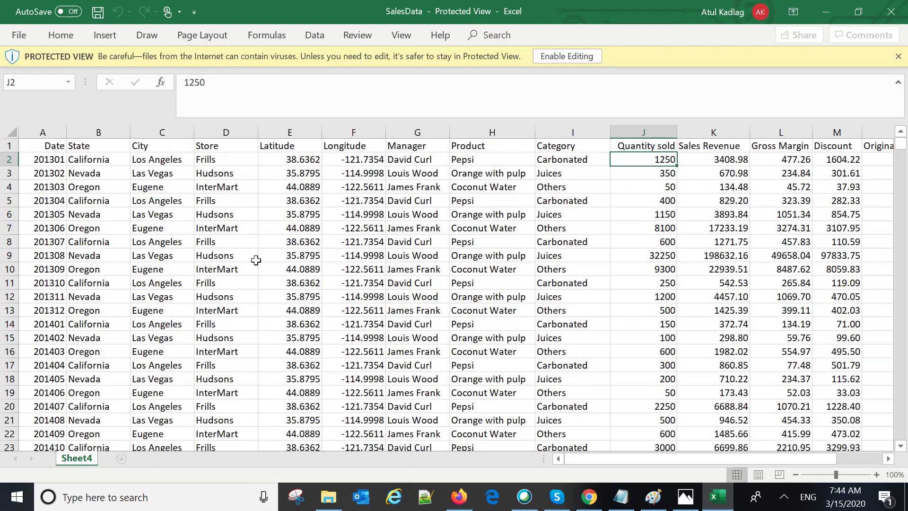
# - Highlight the header row of the workbook to review its column names, and return to SAP Analytics Cloud
pyautogui.moveTo(39, 144); pyautogui.dragTo(378, 145)
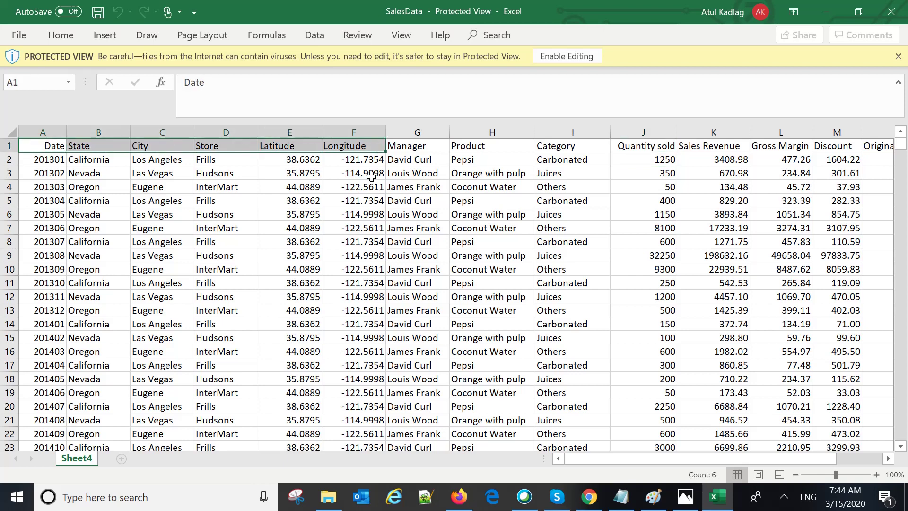
pyautogui.click(165, 227)
pyautogui.click(10, 145)
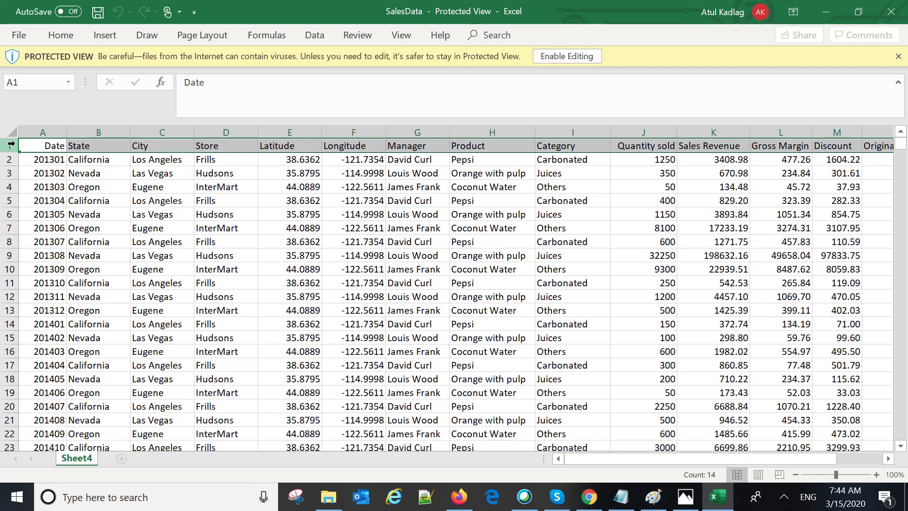
pyautogui.hotkey('alt', 'Tab')
pyautogui.press('Tab')
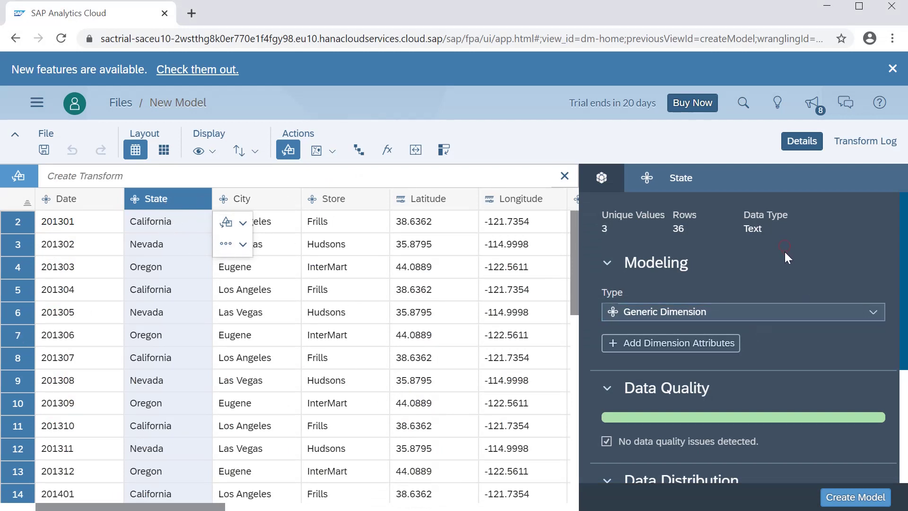
# - Open the SalesData model details, expand the model requirements, and review the model information, options and default currency
pyautogui.click(602, 178)
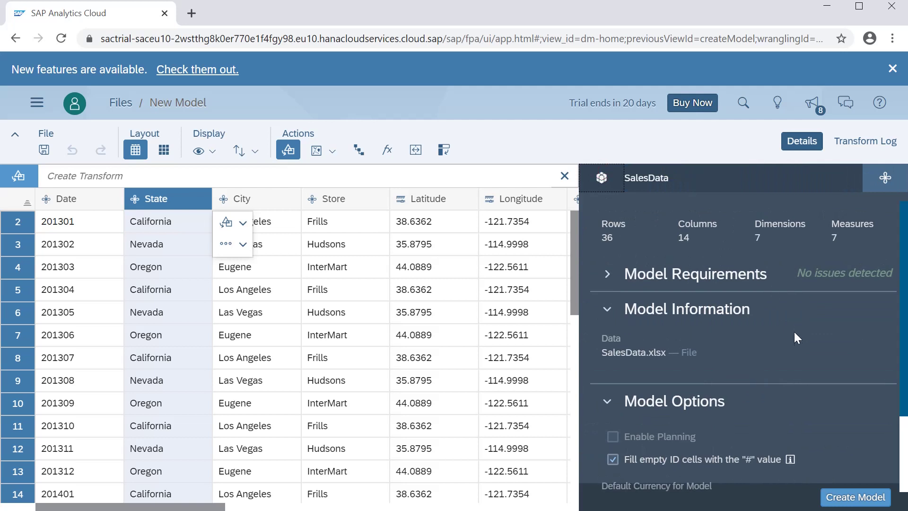
pyautogui.click(607, 274)
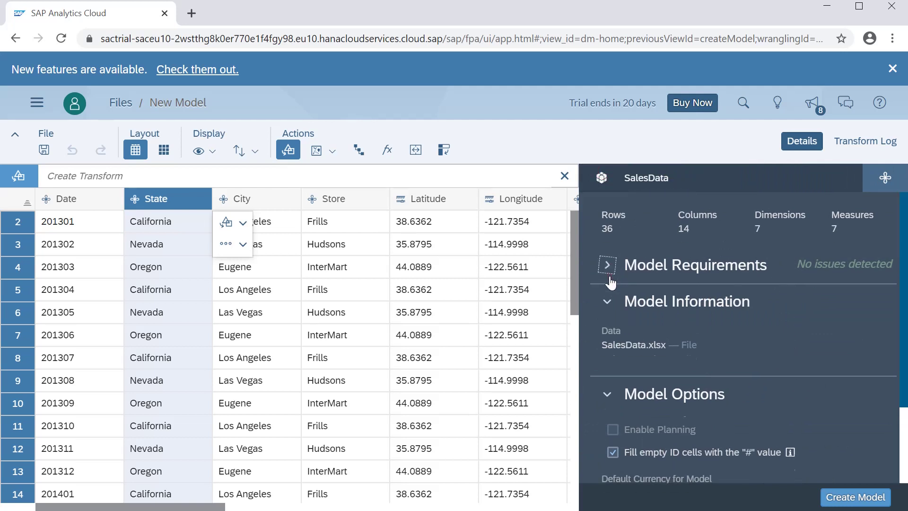
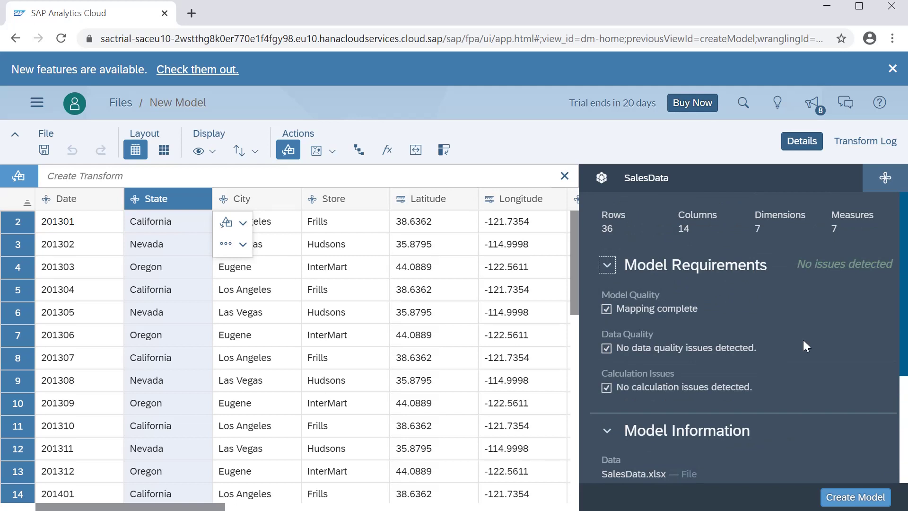
pyautogui.scroll(-3, 804, 340)
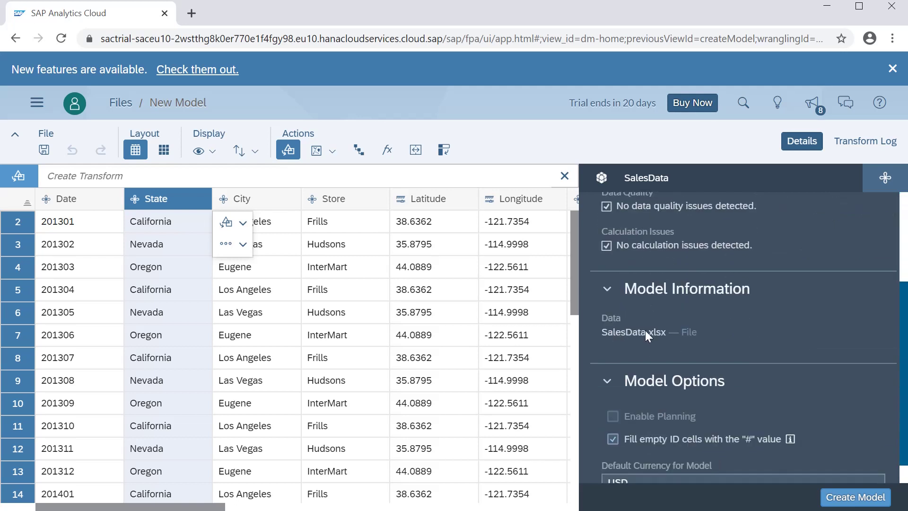
pyautogui.scroll(-1, 758, 368)
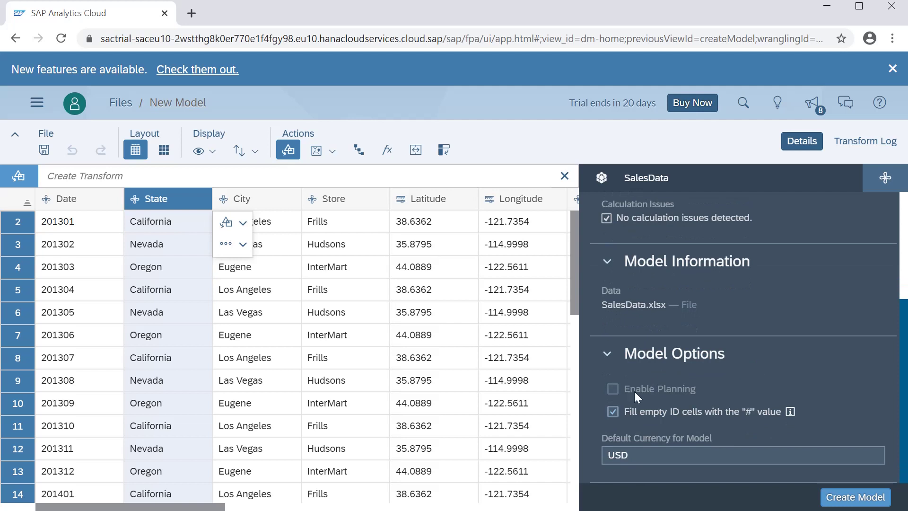
pyautogui.doubleClick(637, 455)
pyautogui.click(859, 322)
# - Change the Date column's type to a Date dimension
pyautogui.click(252, 268)
pyautogui.click(87, 222)
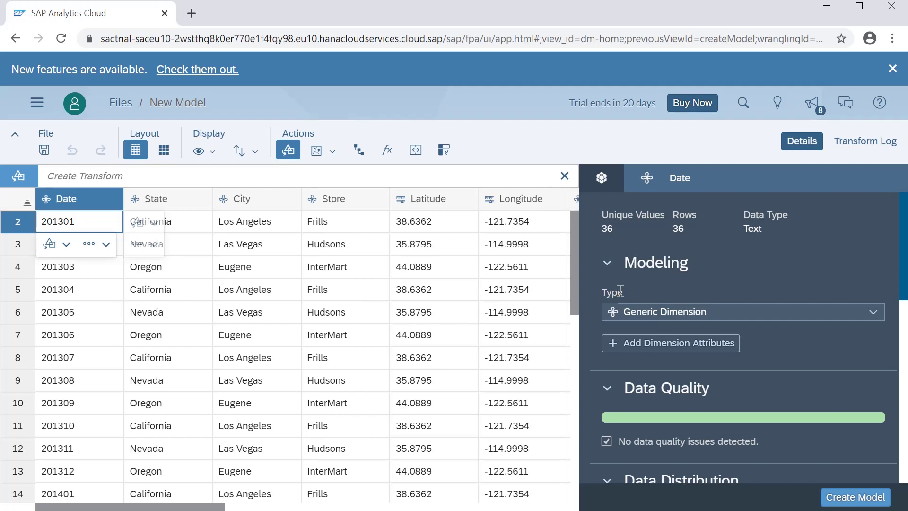
pyautogui.click(872, 313)
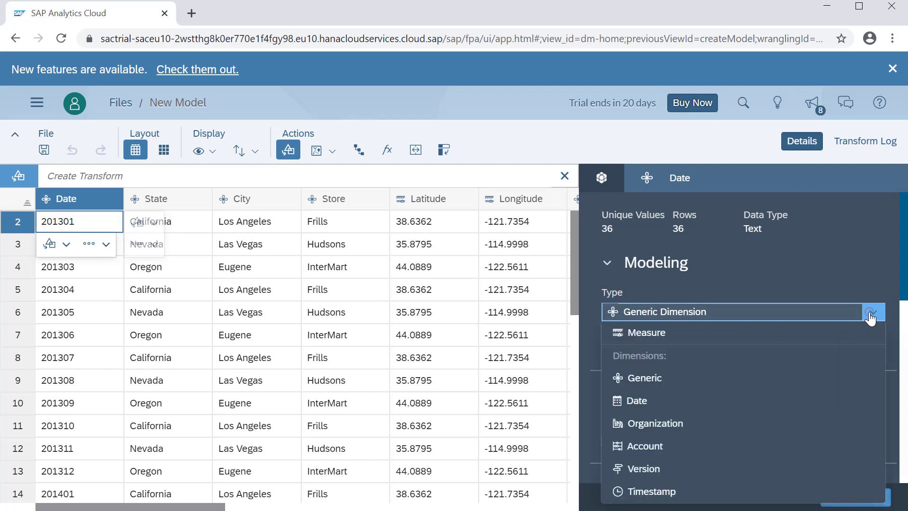
pyautogui.click(670, 412)
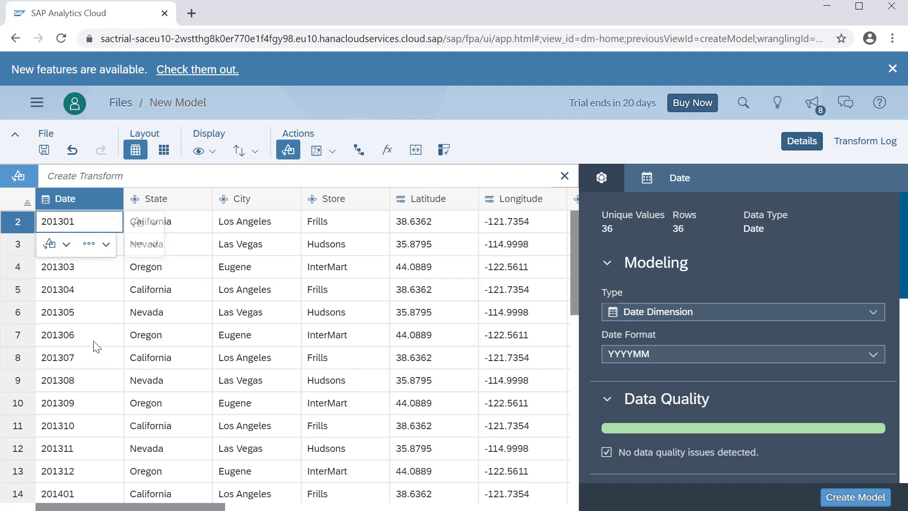
# - Look through the available date formats for the Date column and close the list without changing the format
pyautogui.click(875, 354)
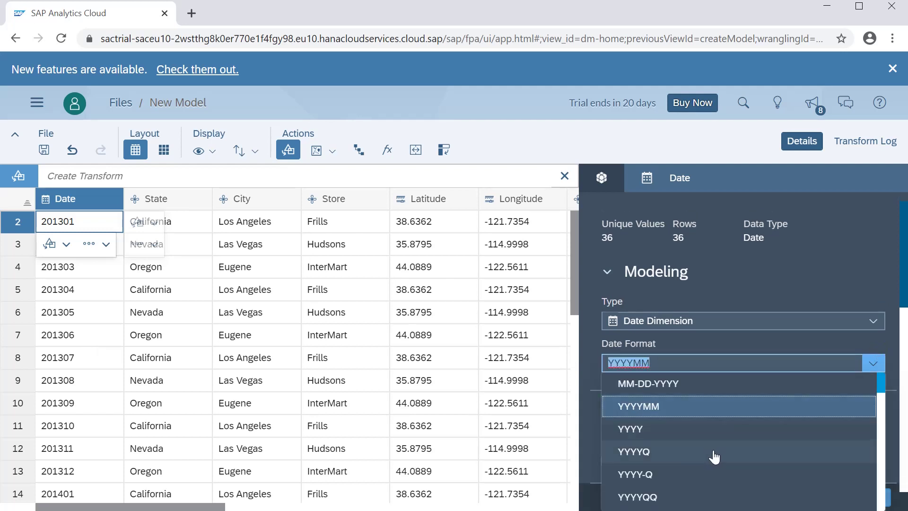
pyautogui.scroll(-2, 716, 457)
pyautogui.scroll(-5, 716, 457)
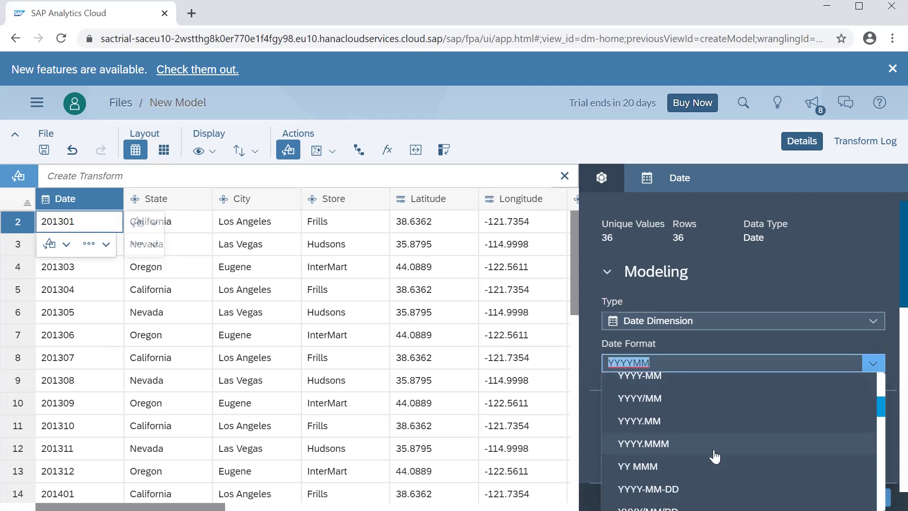
pyautogui.scroll(-5, 715, 455)
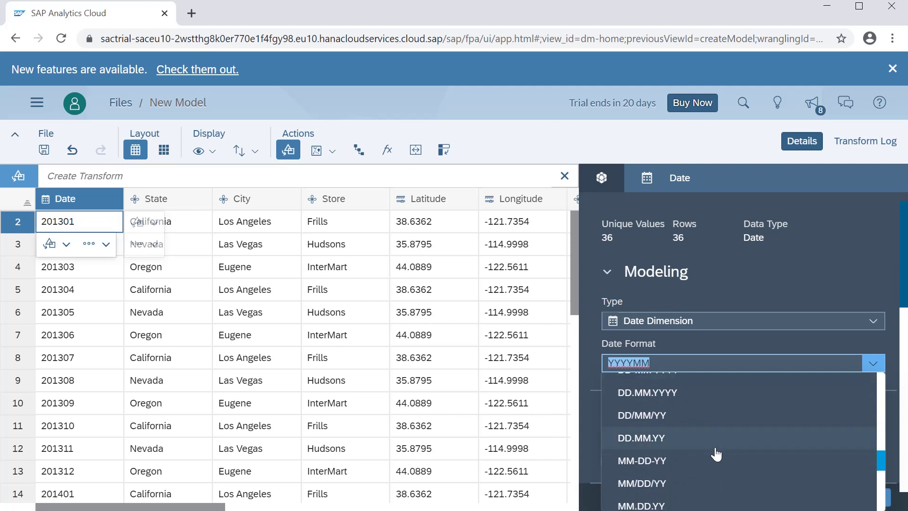
pyautogui.scroll(6, 720, 453)
pyautogui.scroll(5, 720, 454)
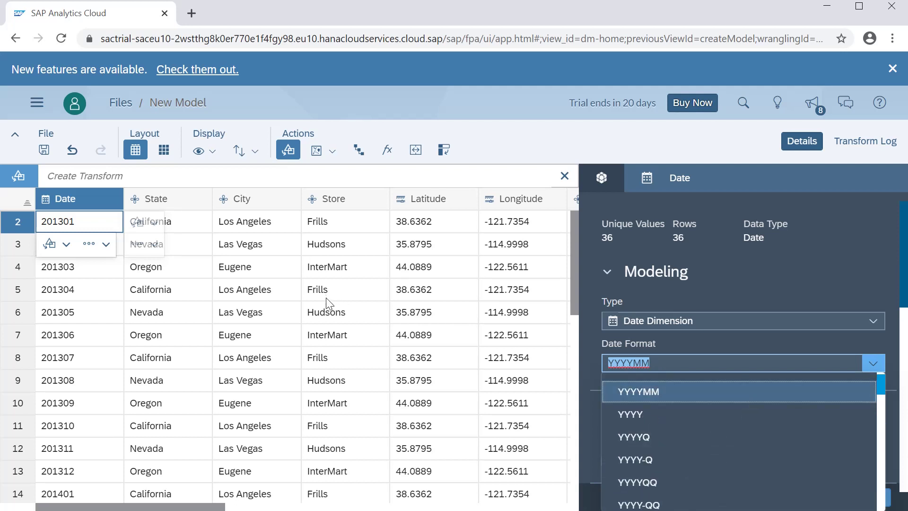
pyautogui.click(764, 270)
# - Examine the data quality and the data distribution of the Date column
pyautogui.scroll(-3, 704, 421)
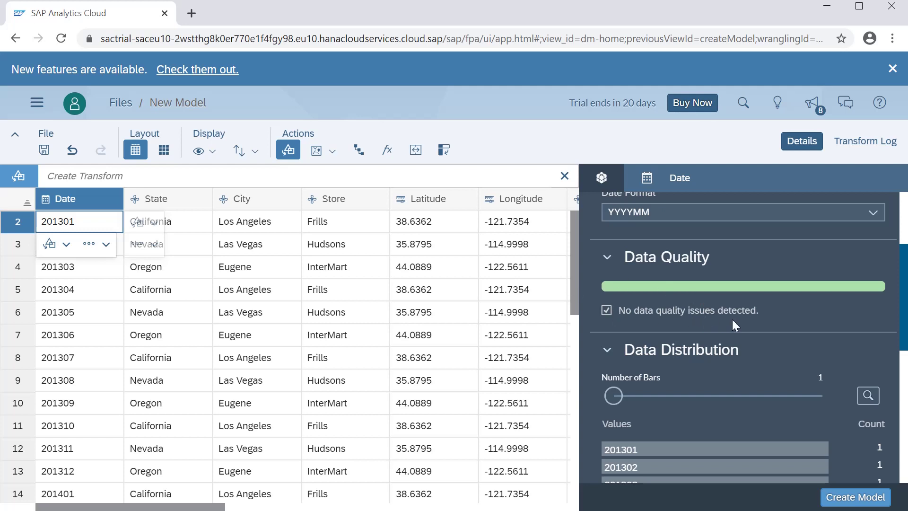
pyautogui.scroll(-3, 734, 320)
pyautogui.scroll(2, 734, 321)
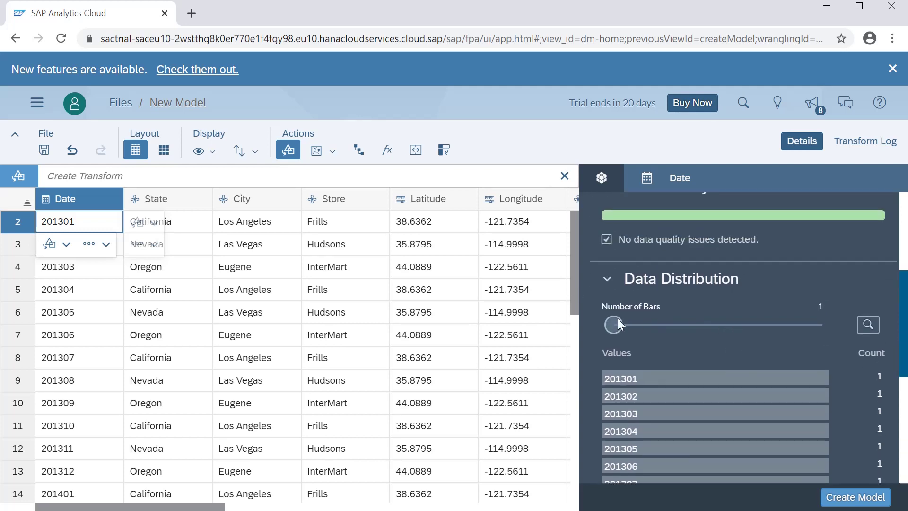
pyautogui.scroll(-1, 756, 369)
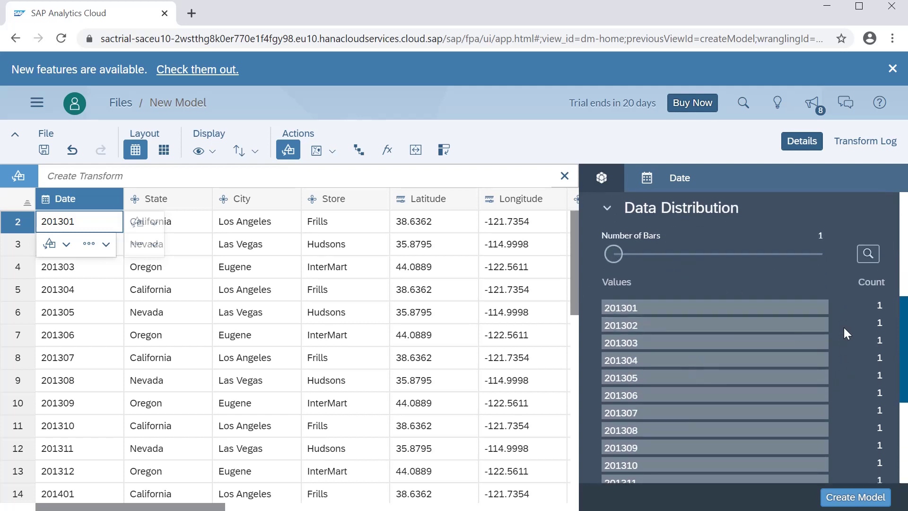
pyautogui.scroll(-1, 662, 327)
pyautogui.scroll(-2, 657, 321)
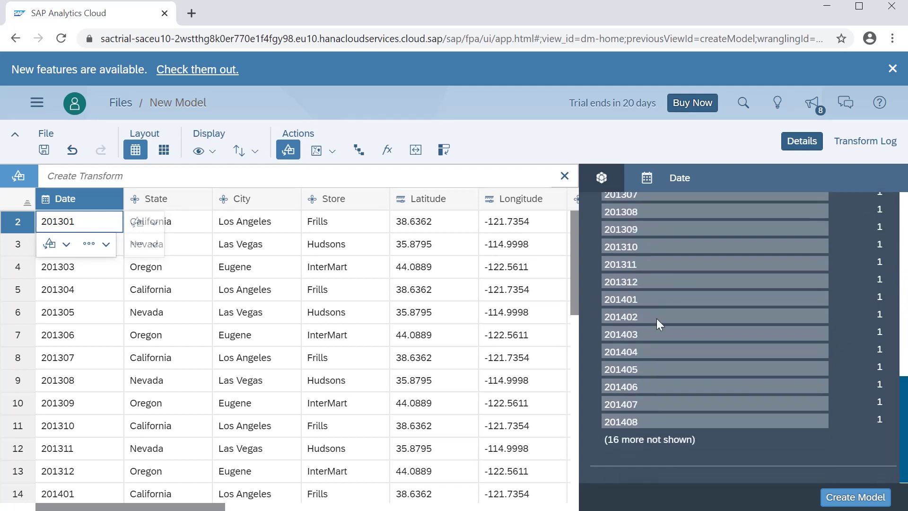
pyautogui.scroll(4, 662, 319)
pyautogui.scroll(-1, 888, 374)
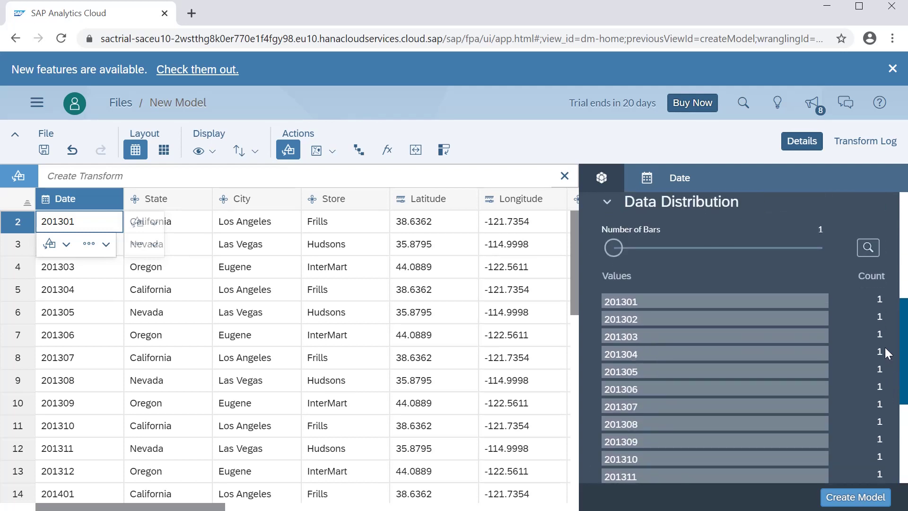
pyautogui.scroll(-1, 885, 347)
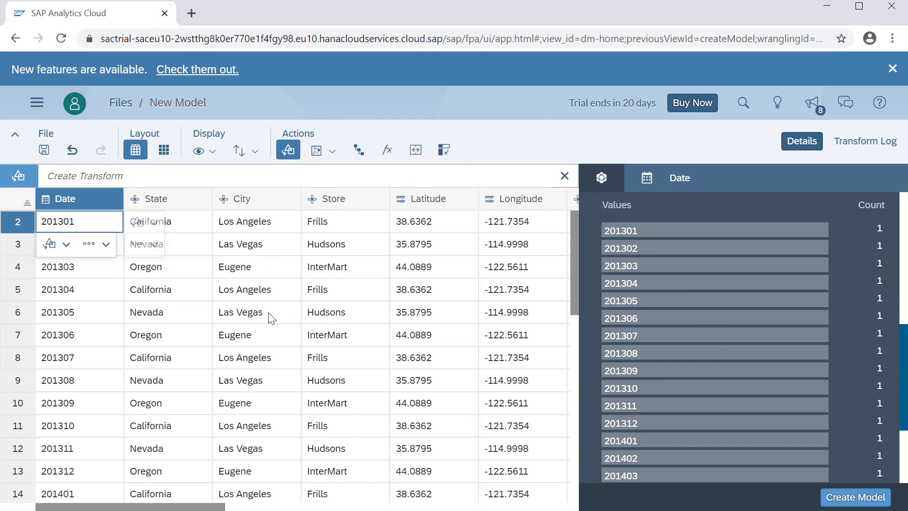
# - View the City column's details, and examine the State column's modeling type, data quality and distribution
pyautogui.click(247, 296)
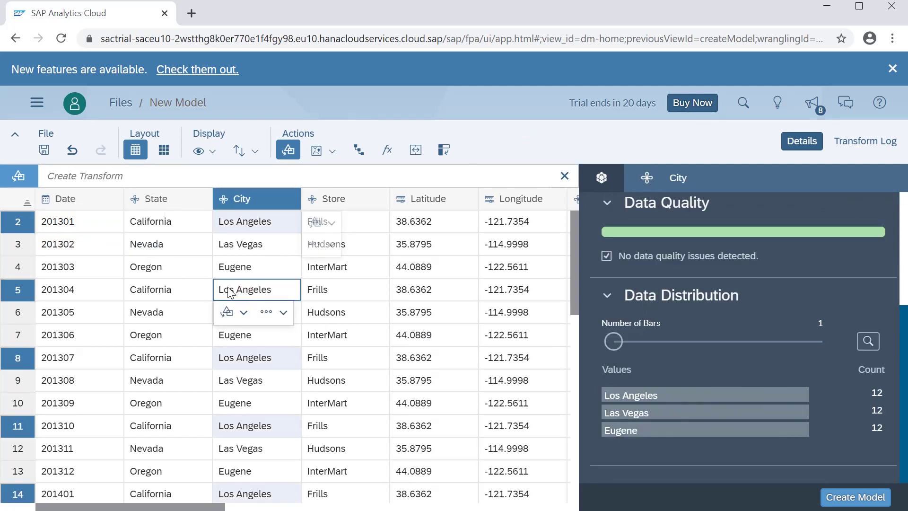
pyautogui.click(167, 270)
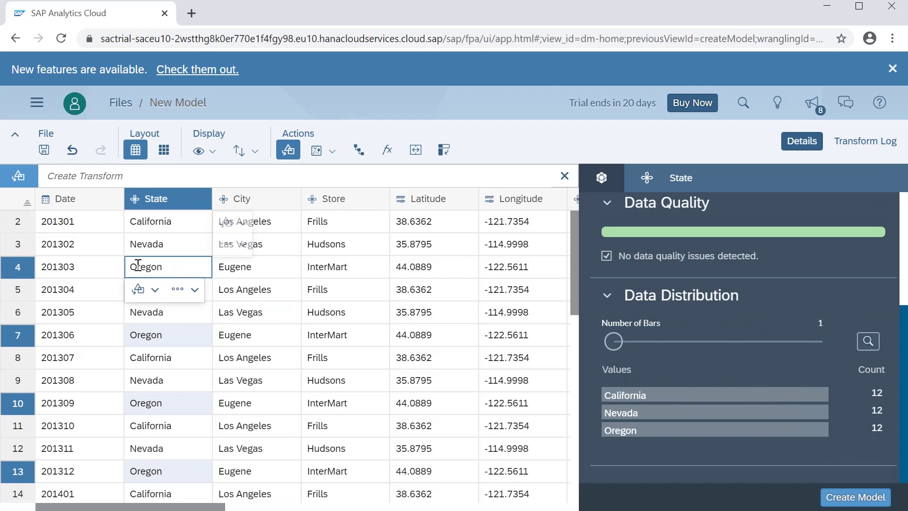
pyautogui.scroll(3, 736, 361)
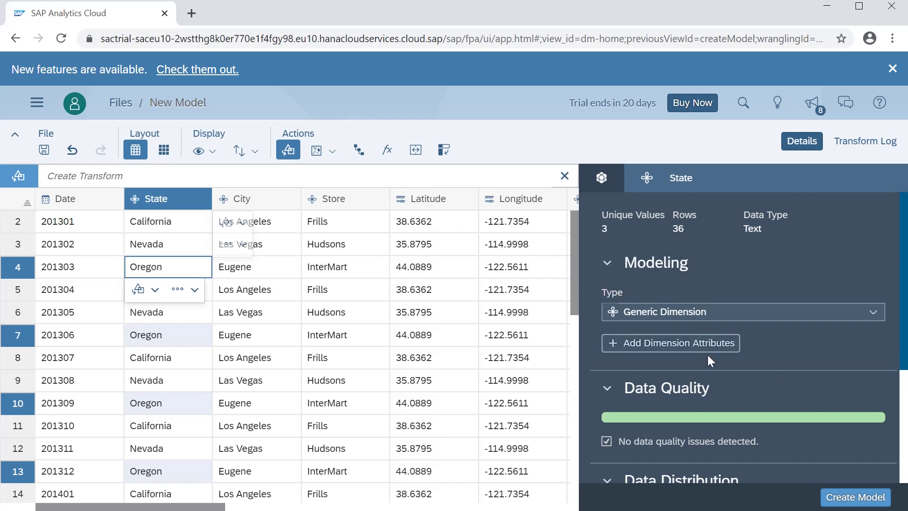
pyautogui.scroll(-3, 743, 360)
pyautogui.scroll(2, 748, 361)
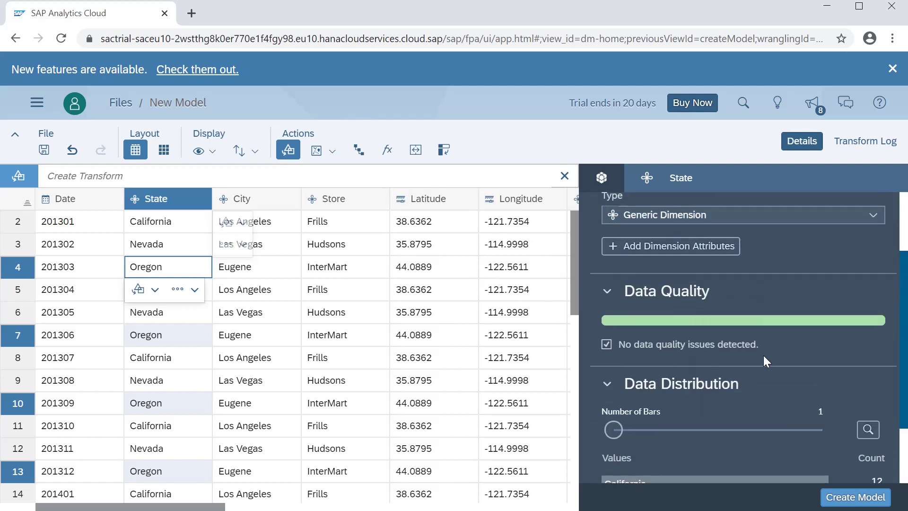
pyautogui.scroll(-2, 764, 356)
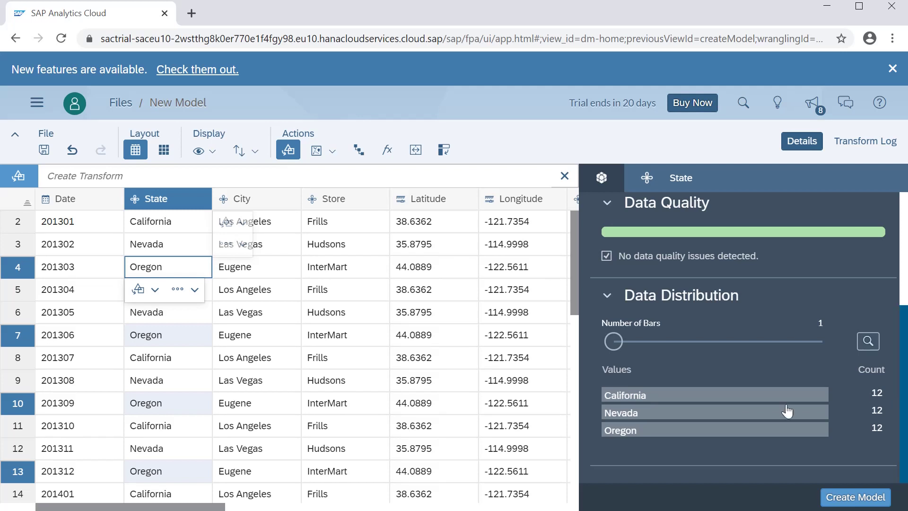
# - Look through the City, Store, Latitude and Longitude columns, scanning the coordinate values across the rows
pyautogui.click(290, 269)
pyautogui.click(366, 284)
pyautogui.click(434, 294)
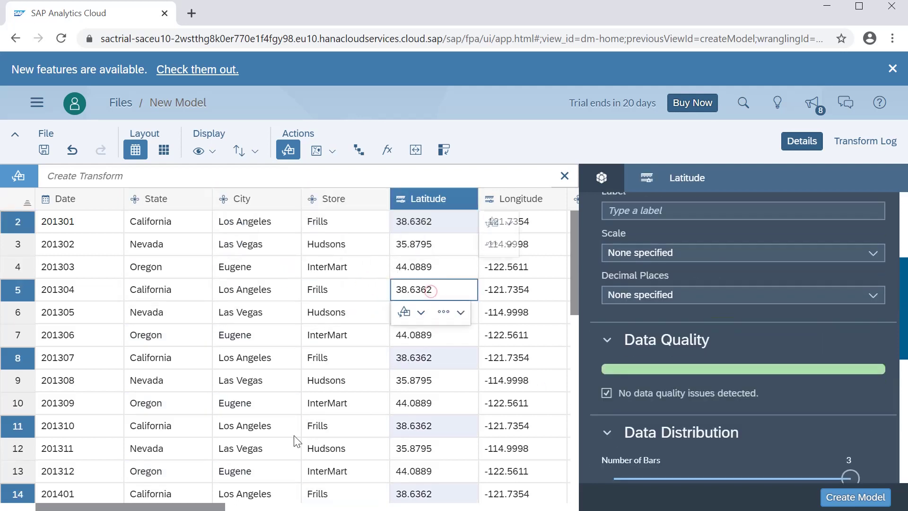
pyautogui.moveTo(192, 505); pyautogui.dragTo(287, 507)
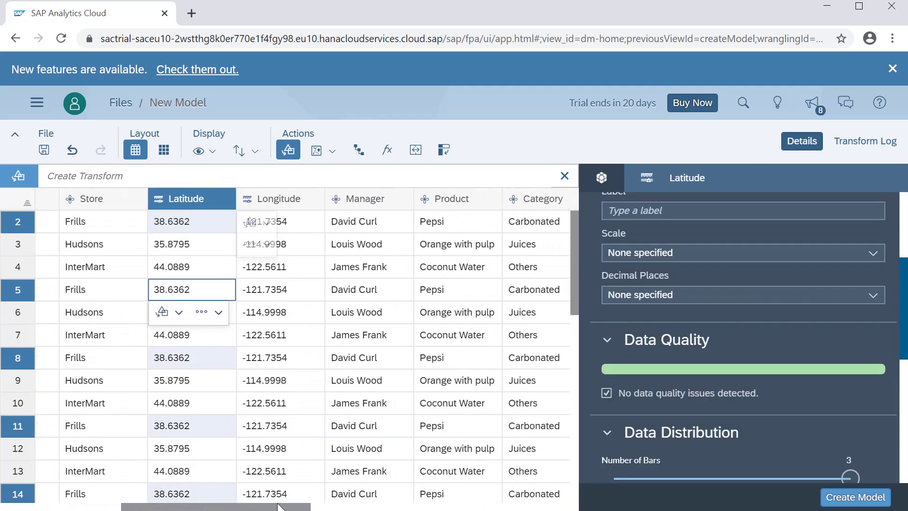
pyautogui.click(283, 321)
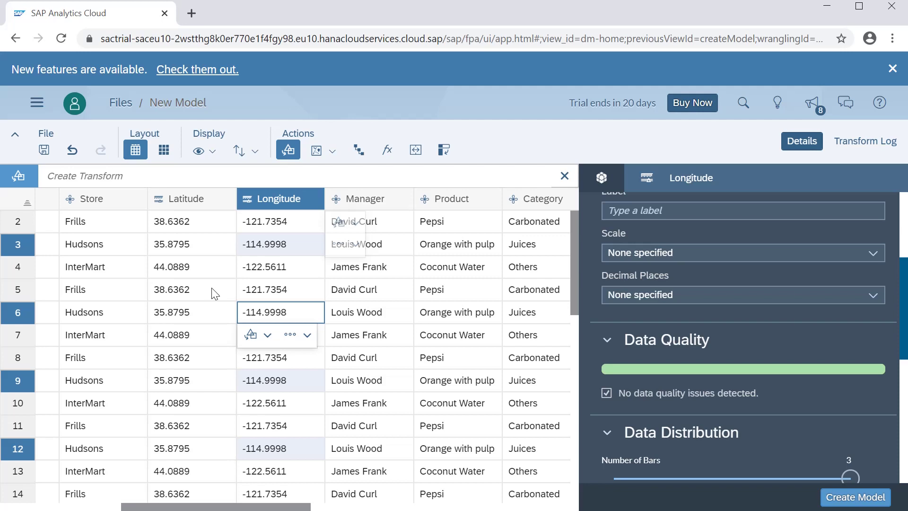
pyautogui.scroll(-10, 215, 294)
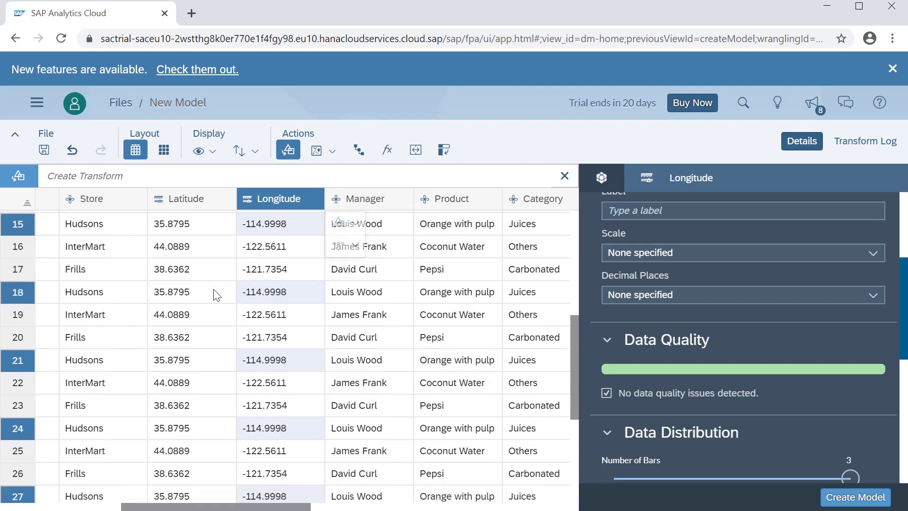
pyautogui.scroll(10, 215, 294)
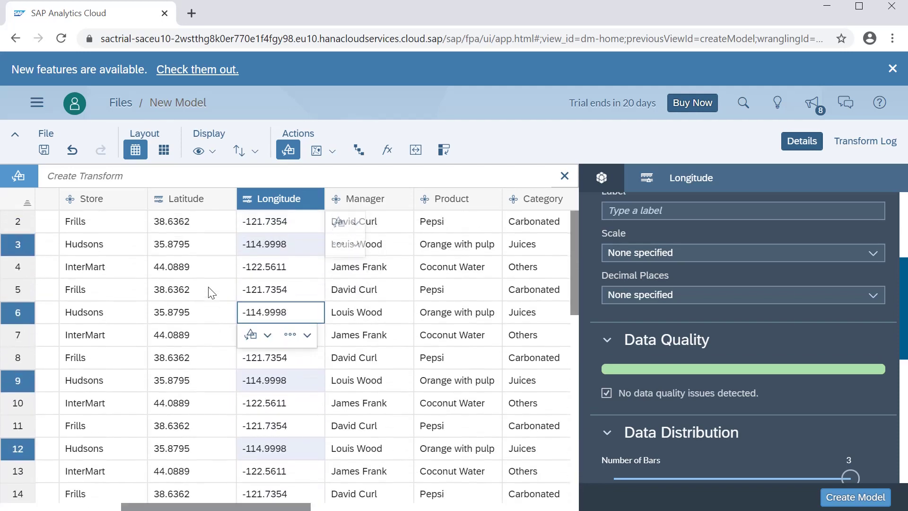
# - Check the Latitude and Longitude columns and start a geo enrichment by coordinates
pyautogui.click(179, 226)
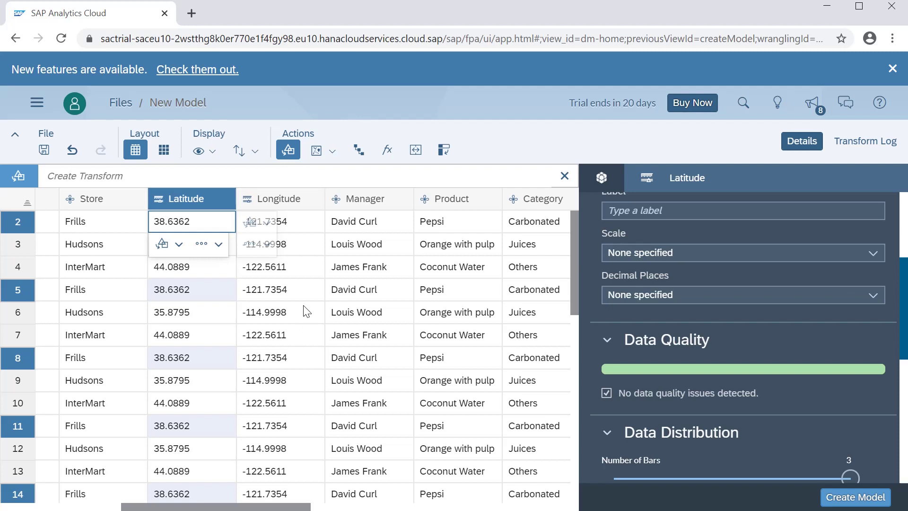
pyautogui.click(306, 228)
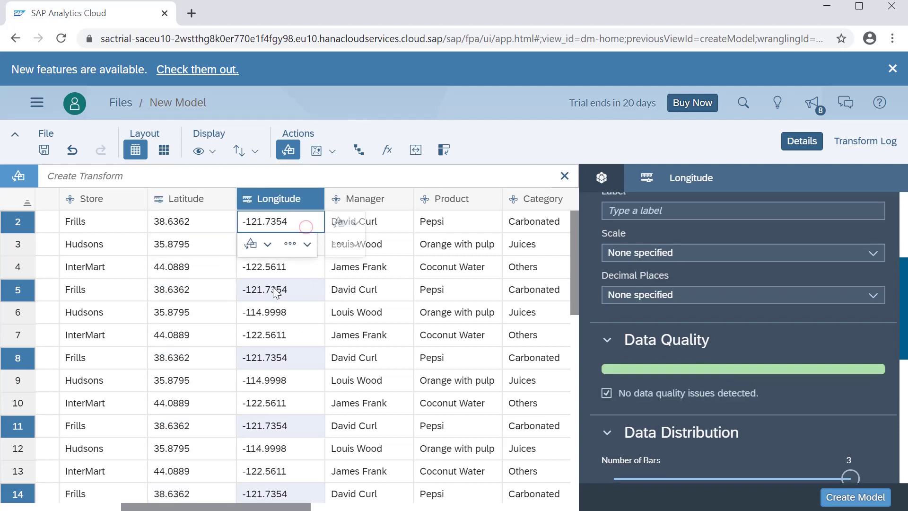
pyautogui.click(175, 229)
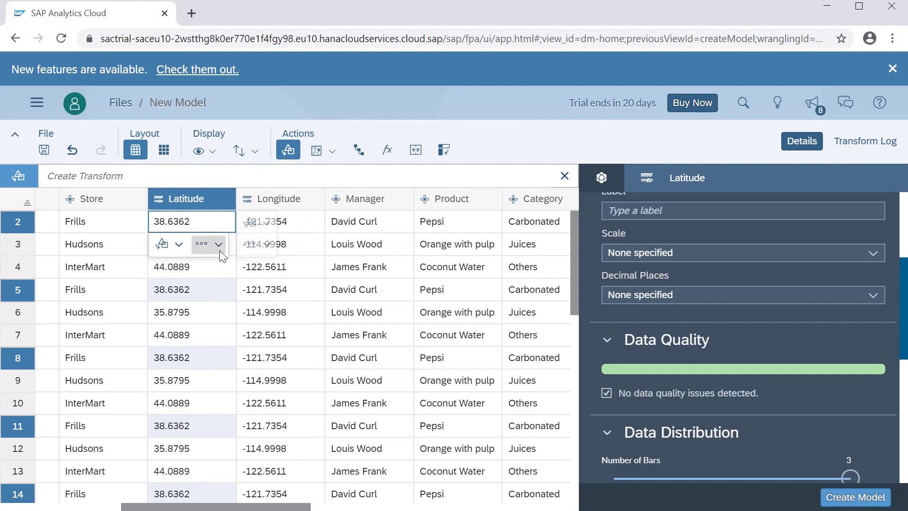
pyautogui.click(333, 152)
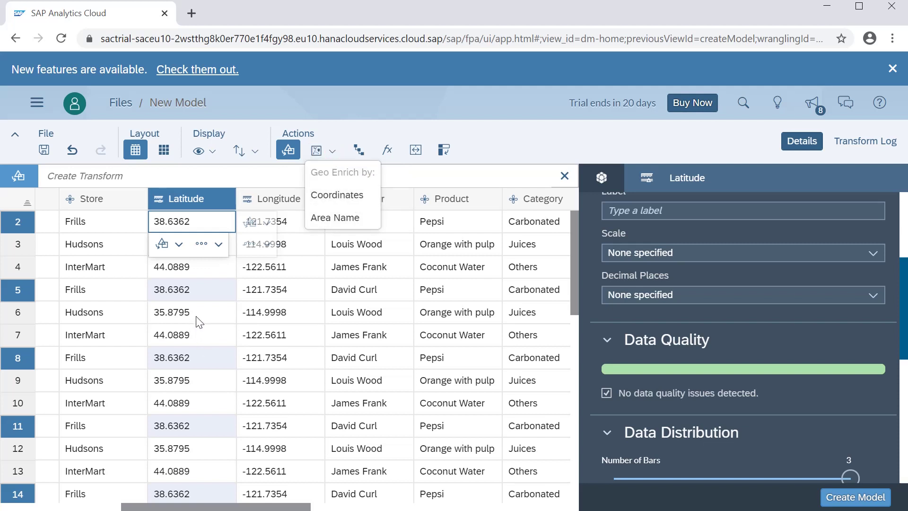
pyautogui.click(342, 201)
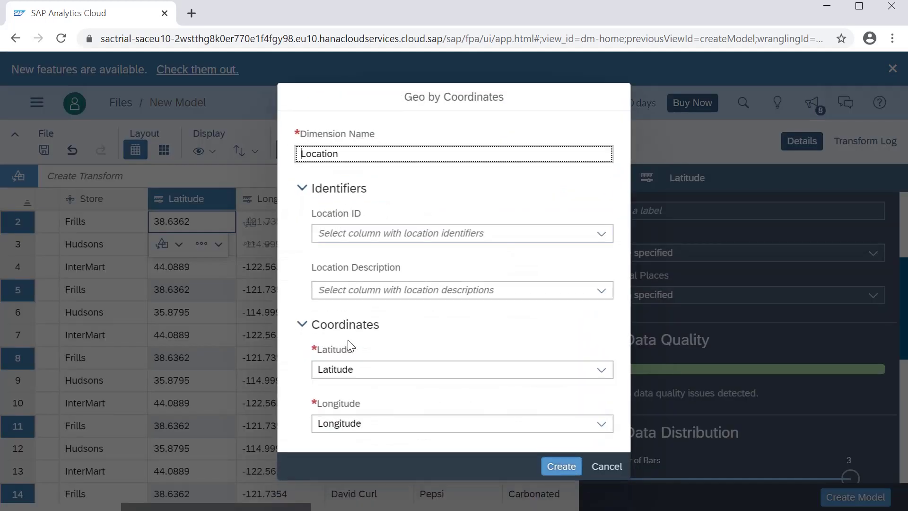
# - Name the new location dimension Loc_Cordinates
pyautogui.click(350, 154)
pyautogui.write('_Coord')
pyautogui.press('BackSpace')
pyautogui.press('BackSpace')
pyautogui.write('rdinates')
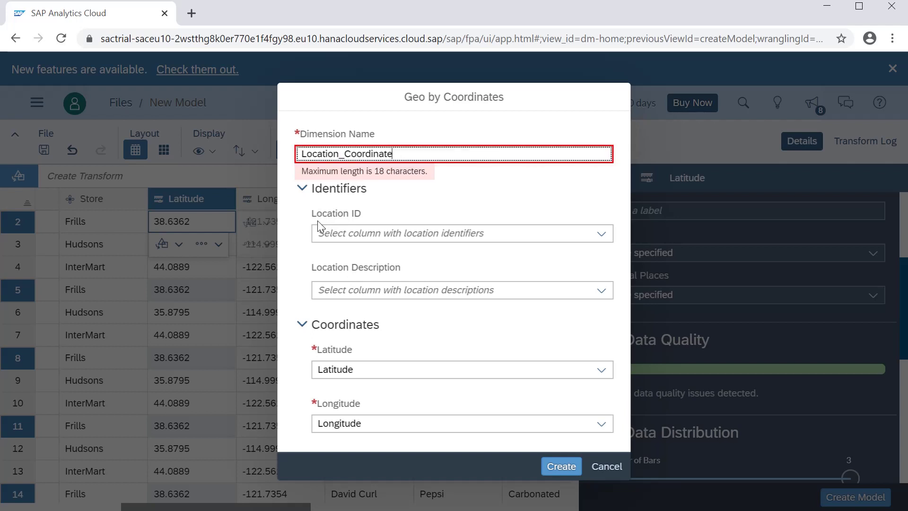
pyautogui.press('BackSpace')
pyautogui.press('BackSpace')
pyautogui.press('BackSpace')
pyautogui.press('BackSpace')
pyautogui.press('BackSpace')
pyautogui.press('BackSpace')
pyautogui.press('BackSpace')
pyautogui.press('BackSpace')
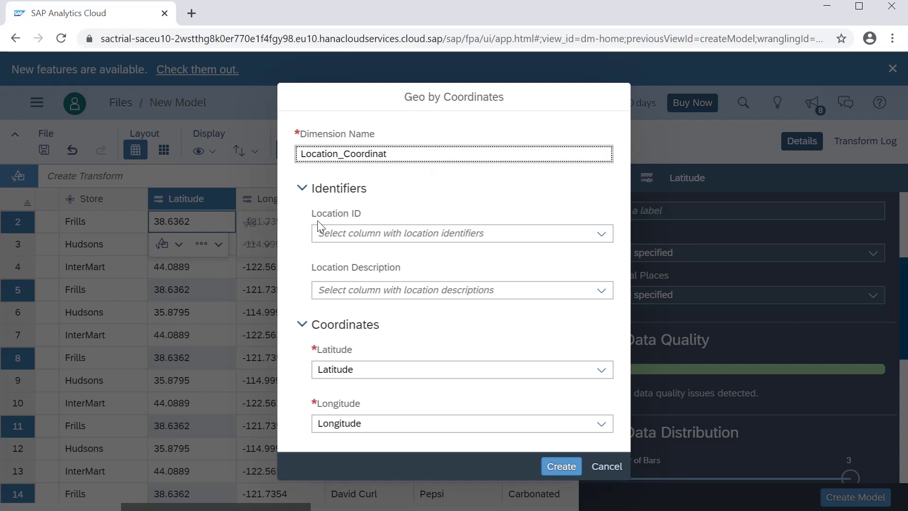
pyautogui.press('BackSpace')
pyautogui.press('BackSpace')
pyautogui.press('BackSpace')
pyautogui.write('Co')
pyautogui.press('BackSpace')
pyautogui.press('BackSpace')
pyautogui.press('BackSpace')
pyautogui.press('BackSpace')
pyautogui.press('BackSpace')
pyautogui.press('BackSpace')
pyautogui.press('BackSpace')
pyautogui.press('BackSpace')
pyautogui.write('_Cordinates')
pyautogui.click(317, 220)
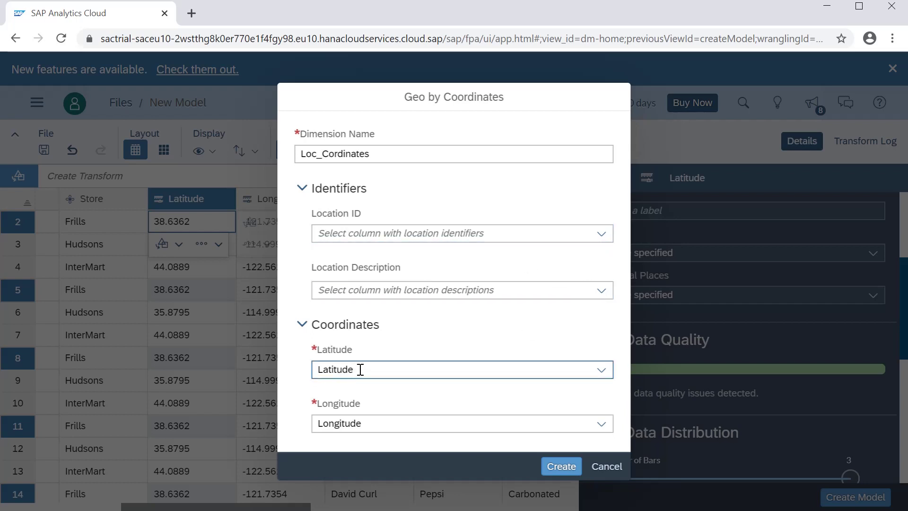
# - Use State as the location ID and Store as the location description, and create the location dimension from the Latitude and Longitude columns
pyautogui.click(608, 372)
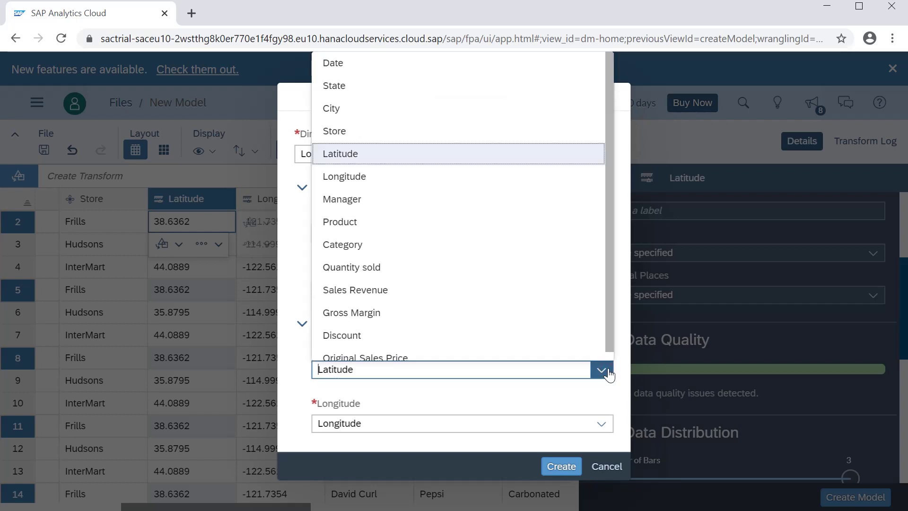
pyautogui.click(371, 395)
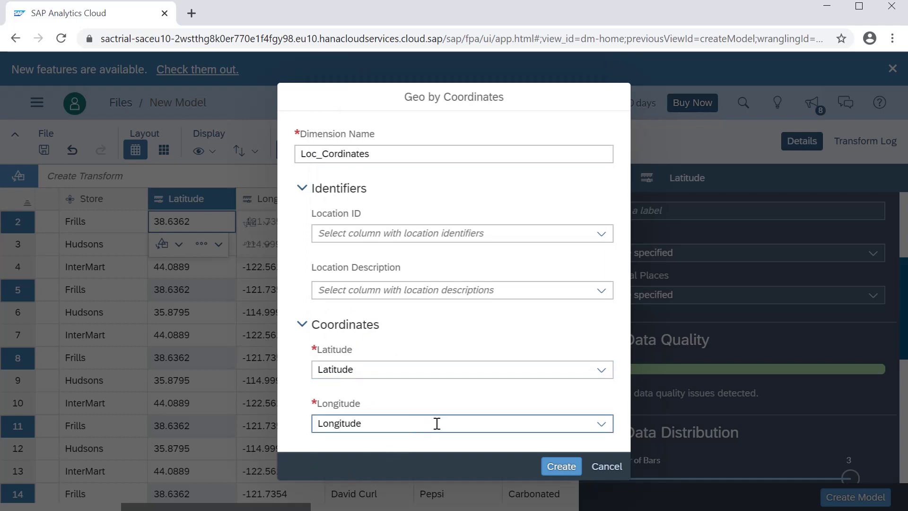
pyautogui.click(601, 235)
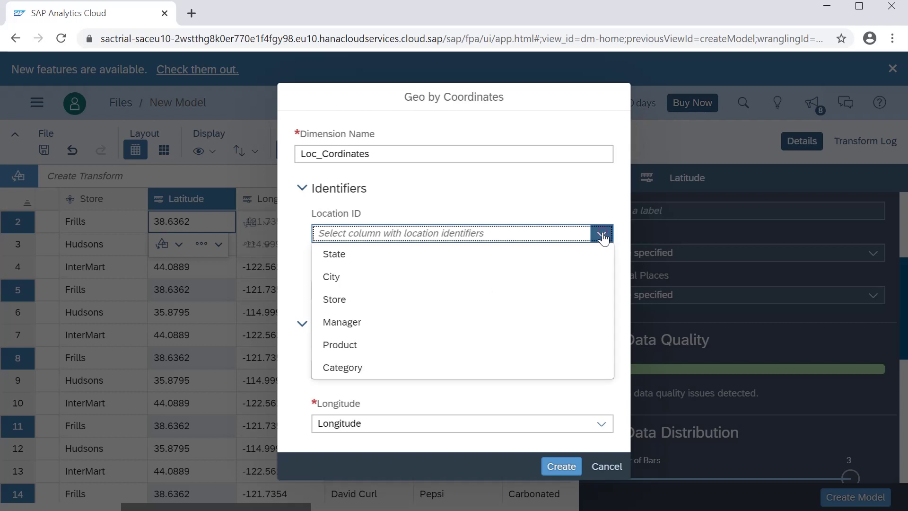
pyautogui.click(438, 264)
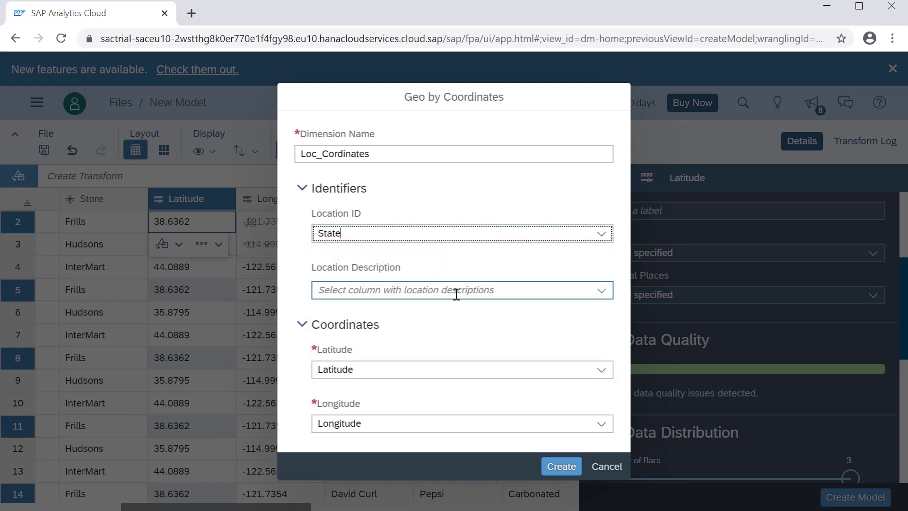
pyautogui.click(602, 291)
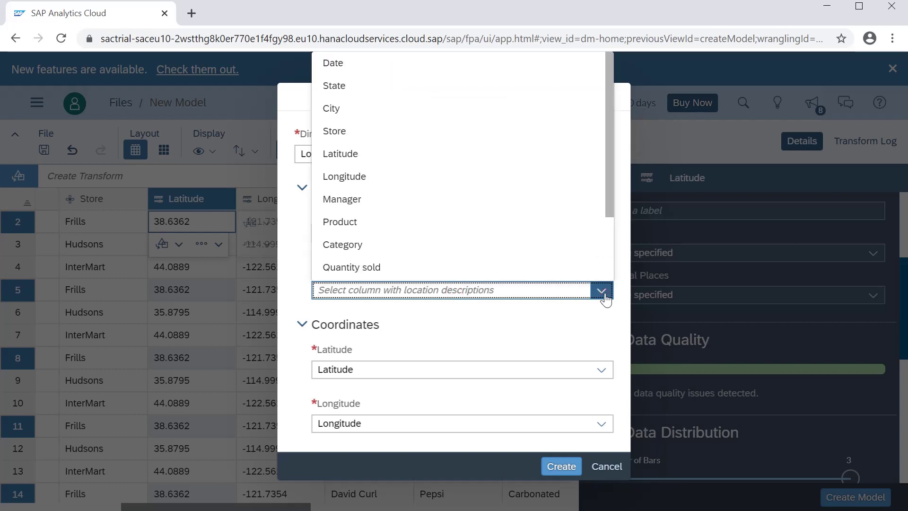
pyautogui.click(423, 132)
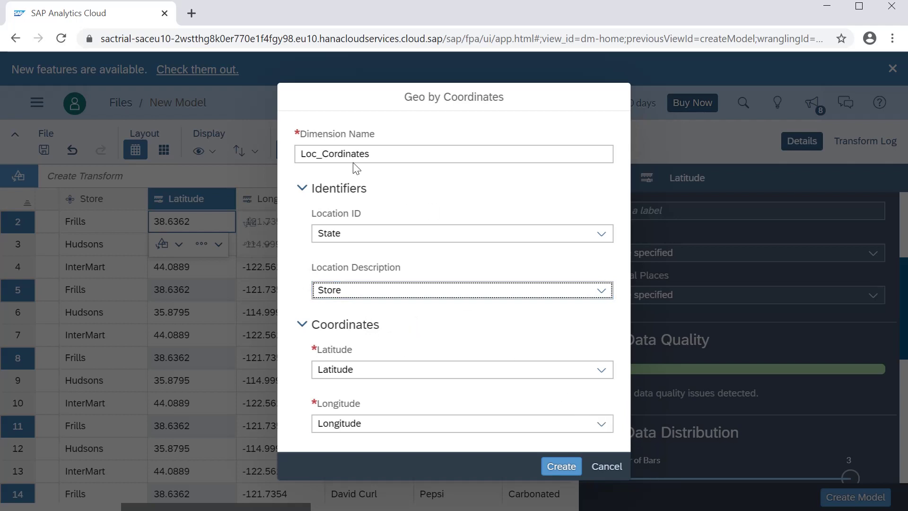
pyautogui.click(562, 469)
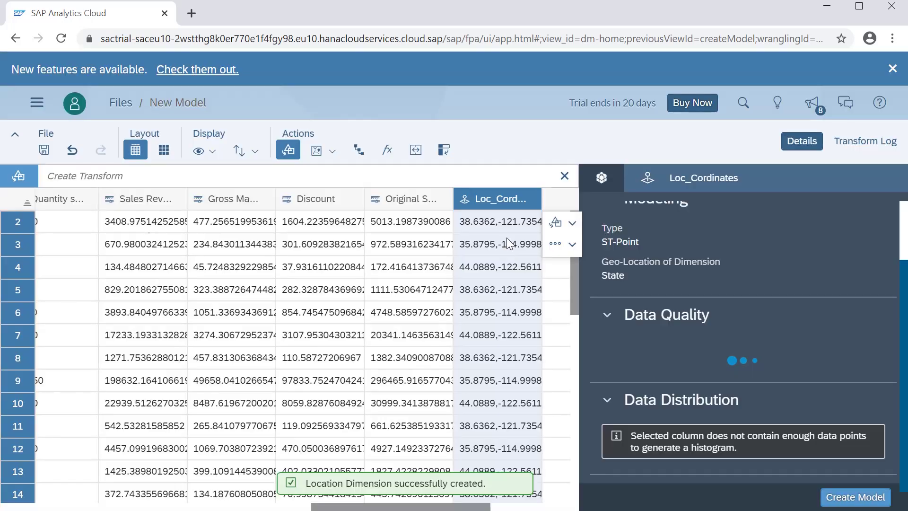
# - Widen the Loc_Cordinates column to fit its heading and scan its coordinate values
pyautogui.moveTo(541, 203); pyautogui.dragTo(595, 206)
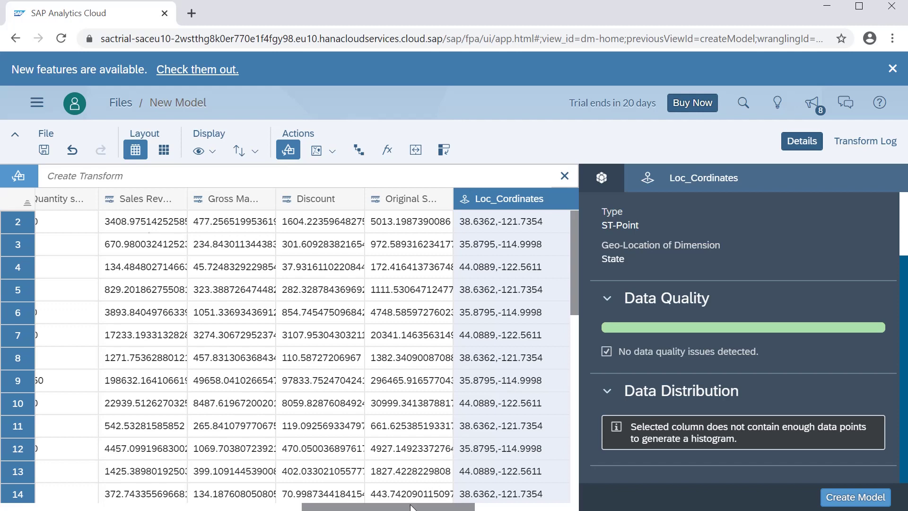
pyautogui.moveTo(416, 507); pyautogui.dragTo(470, 507)
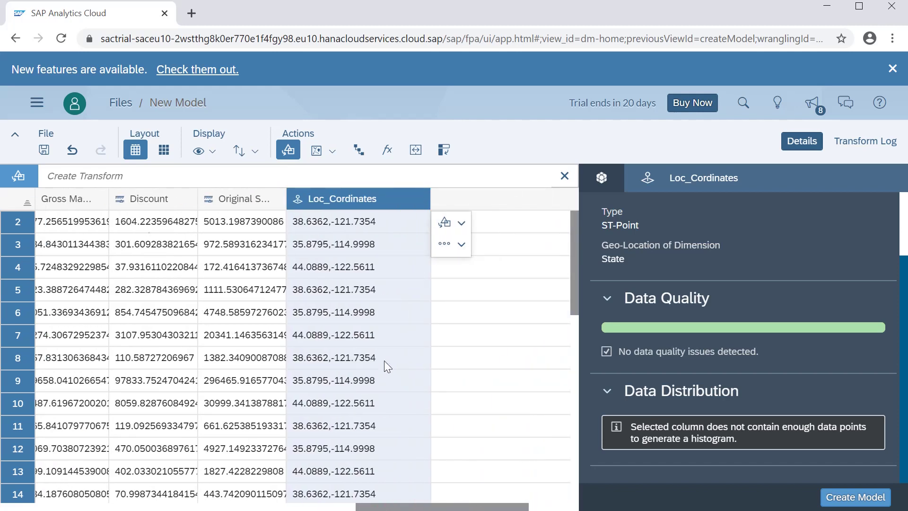
pyautogui.scroll(-5, 384, 360)
pyautogui.scroll(5, 332, 365)
# - Examine the Sales Revenue column's data quality and distribution, and review its number format and scale options
pyautogui.moveTo(425, 508); pyautogui.dragTo(254, 504)
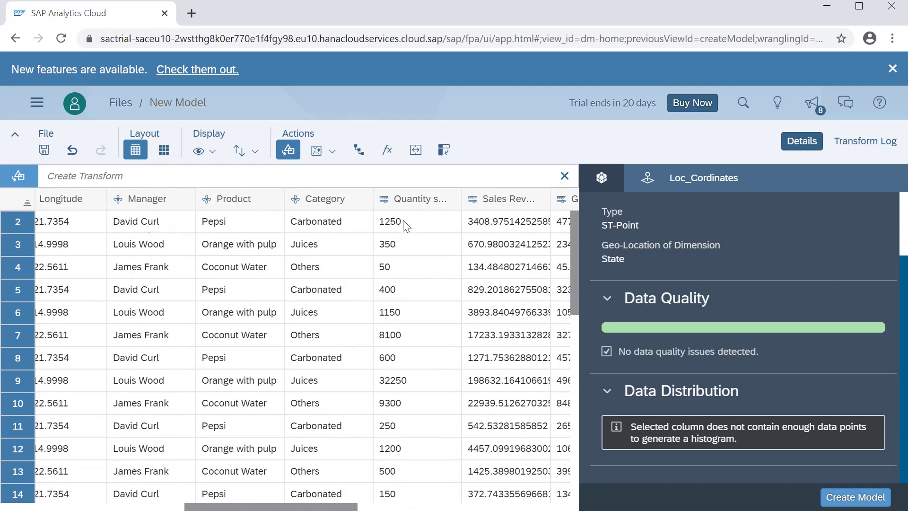
pyautogui.moveTo(290, 507); pyautogui.dragTo(331, 507)
pyautogui.click(377, 221)
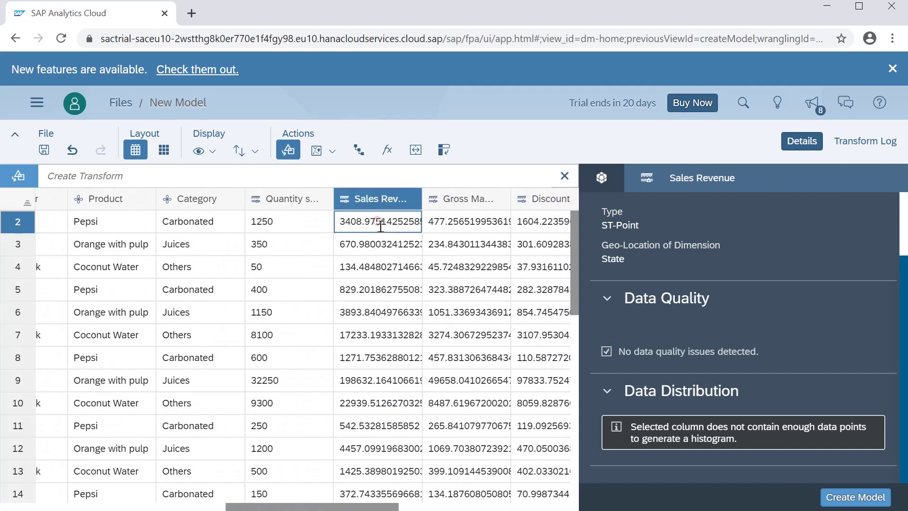
pyautogui.click(387, 199)
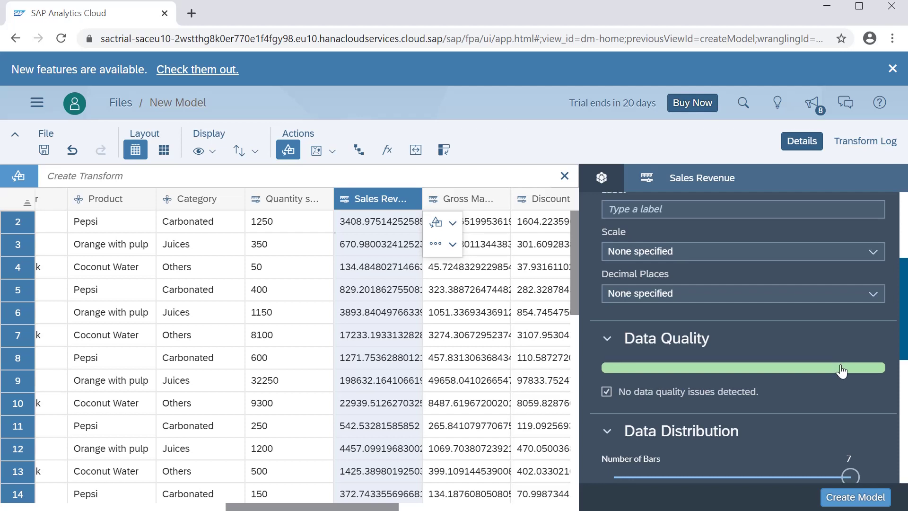
pyautogui.scroll(-6, 844, 382)
pyautogui.scroll(10, 841, 373)
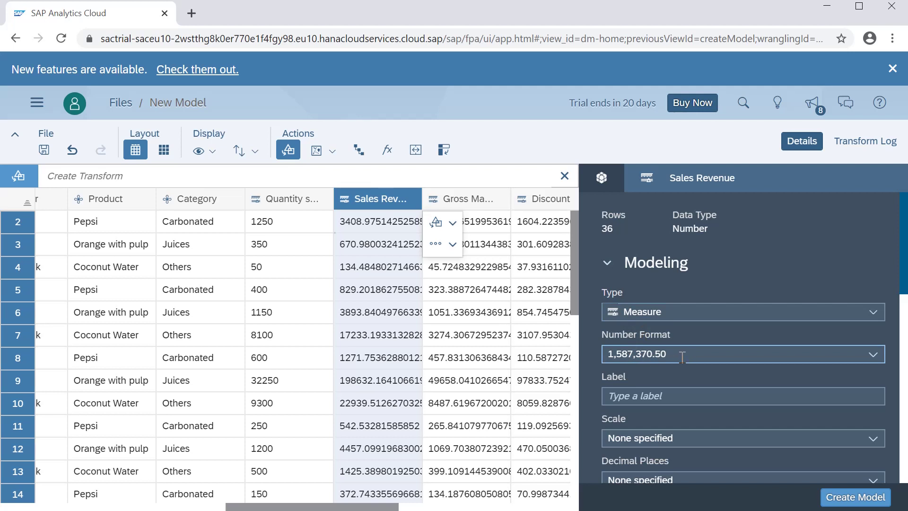
pyautogui.click(871, 354)
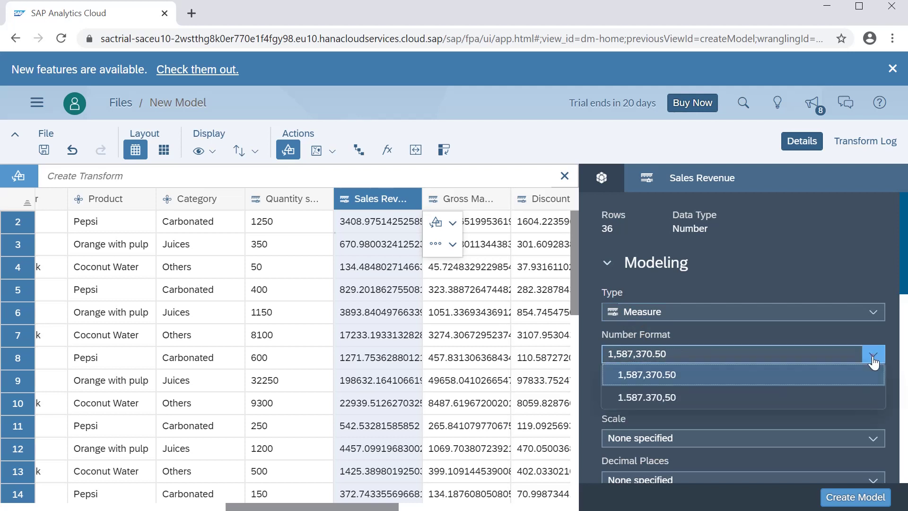
pyautogui.click(824, 264)
pyautogui.scroll(-3, 699, 421)
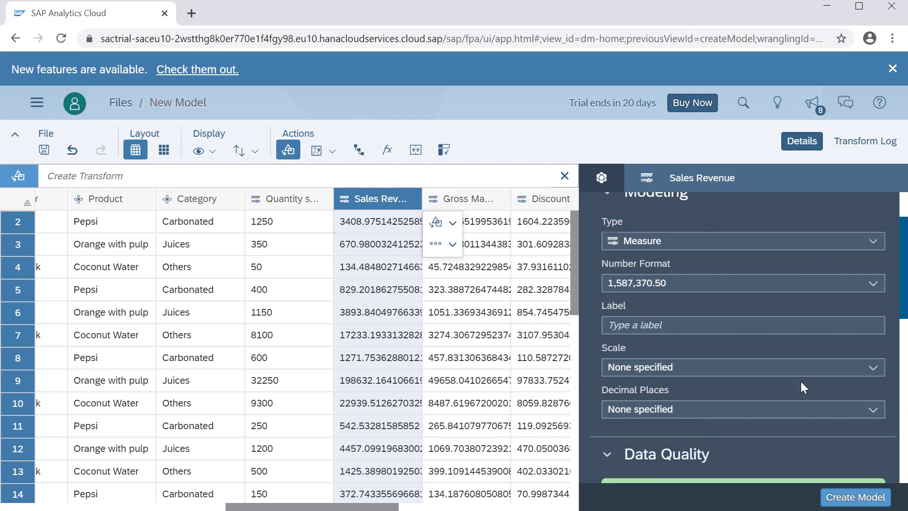
pyautogui.click(641, 367)
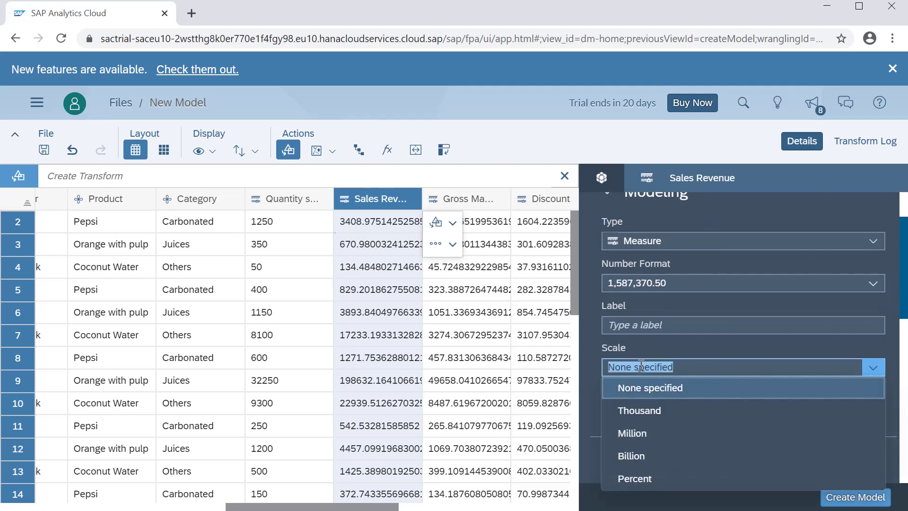
pyautogui.click(582, 365)
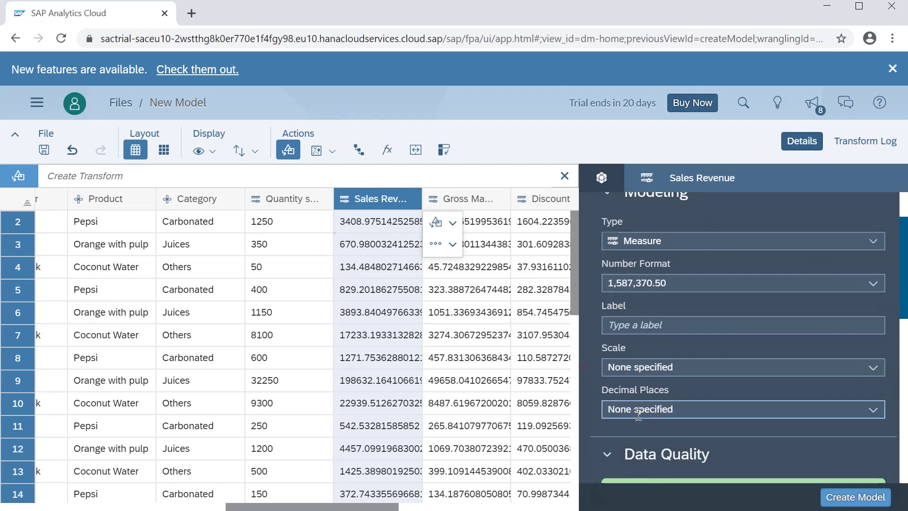
# - Set the Sales Revenue measure's decimal places to 2
pyautogui.click(879, 416)
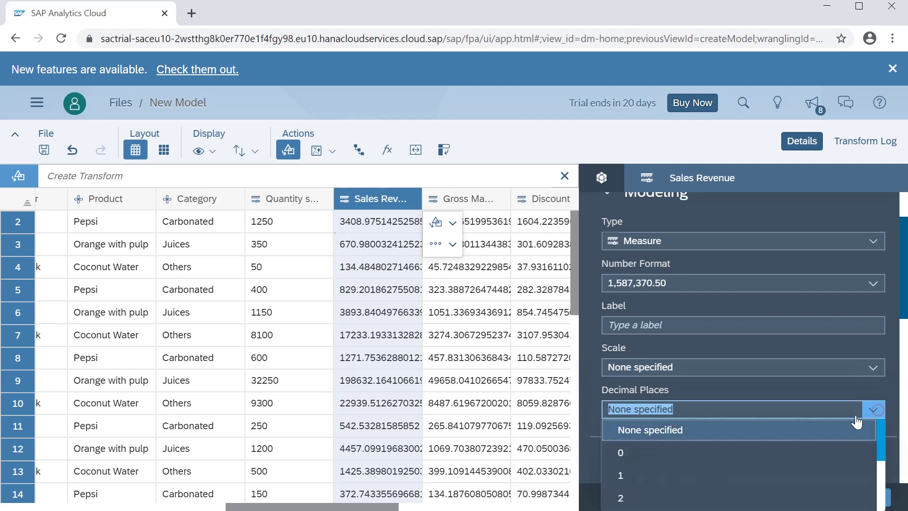
pyautogui.click(654, 499)
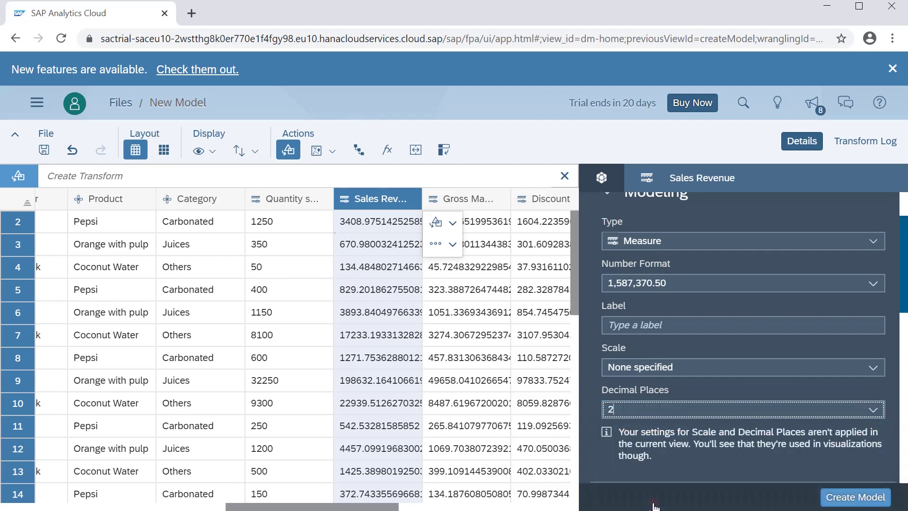
pyautogui.click(591, 387)
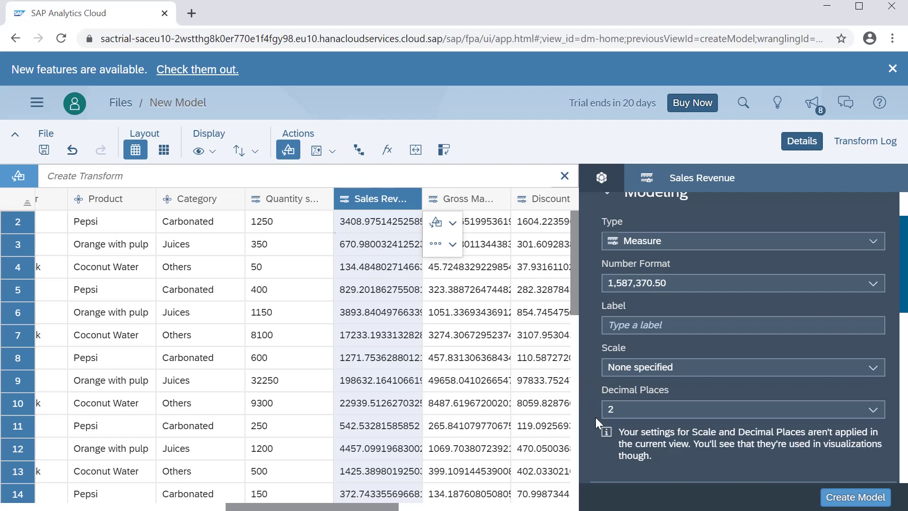
pyautogui.click(449, 298)
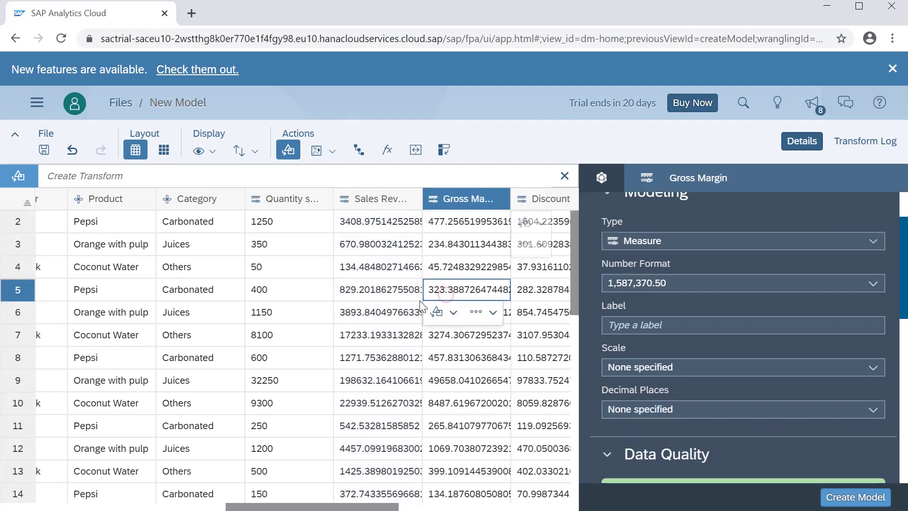
pyautogui.click(380, 308)
# - Look through the table's columns from Date to Loc_Cordinates, checking the details of Gross Margin, Store and Latitude
pyautogui.hscroll(6, 435, 484)
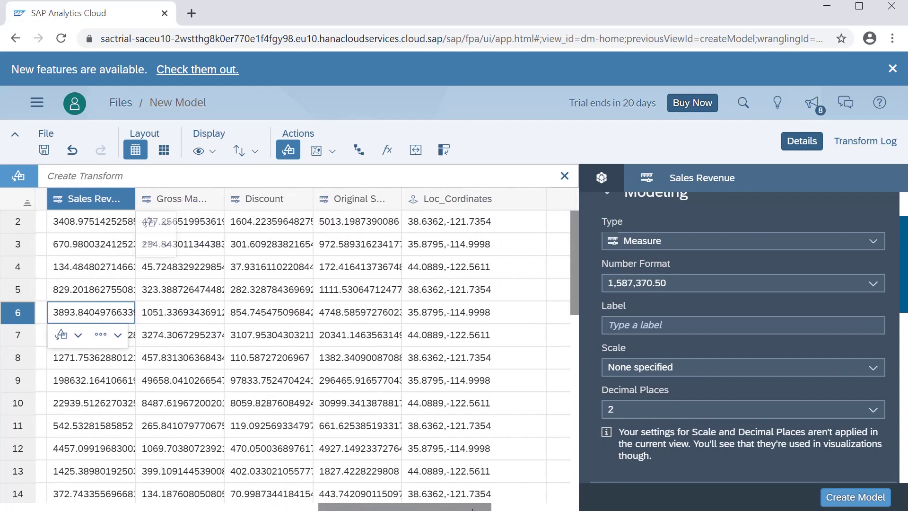
pyautogui.click(204, 199)
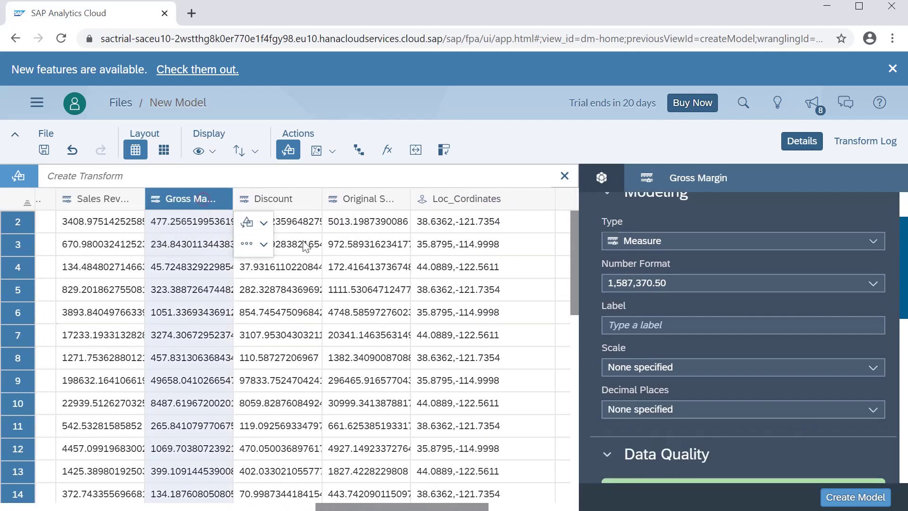
pyautogui.moveTo(454, 508); pyautogui.dragTo(334, 509)
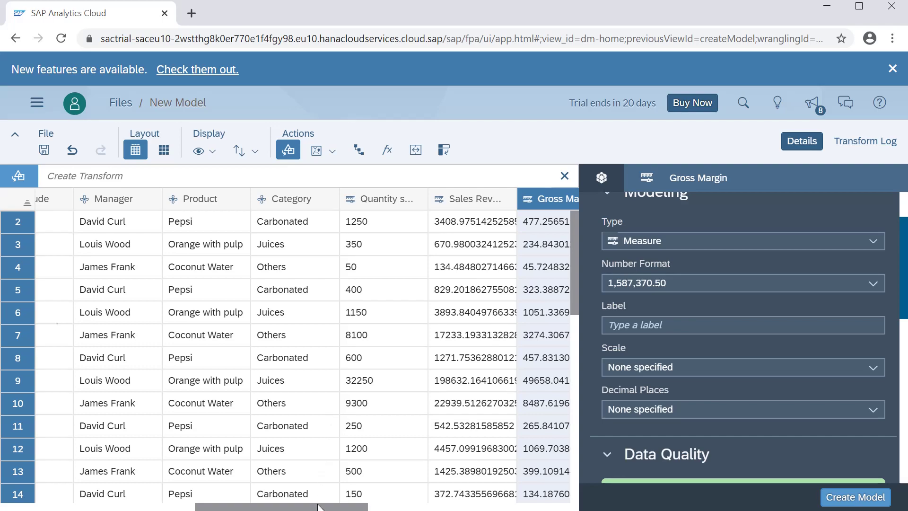
pyautogui.moveTo(318, 507); pyautogui.dragTo(471, 492)
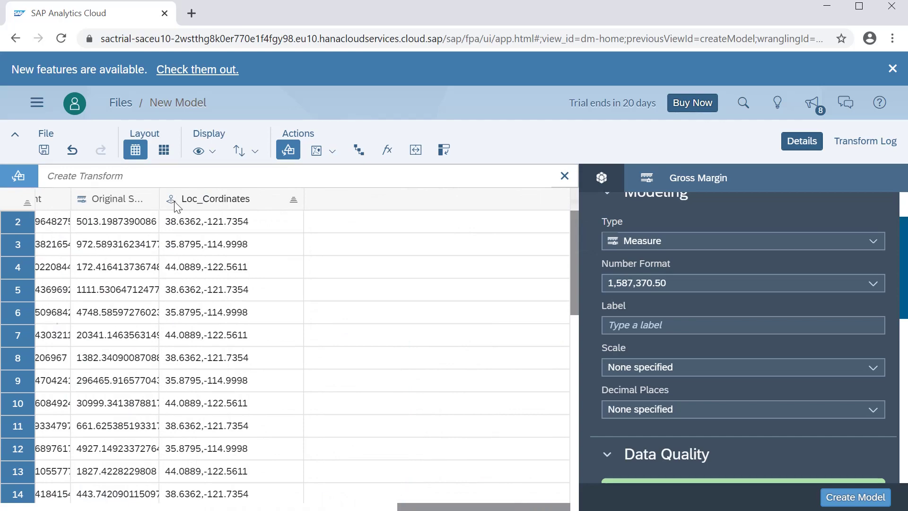
pyautogui.moveTo(473, 508); pyautogui.dragTo(73, 507)
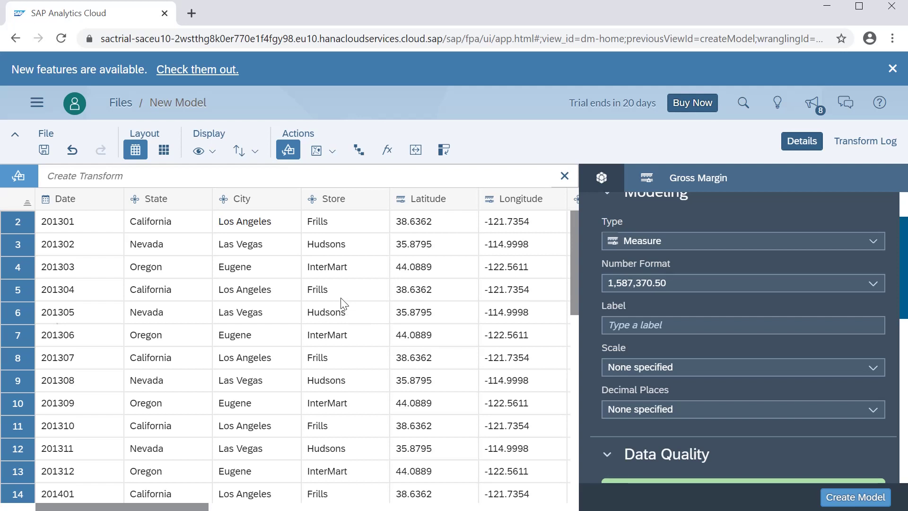
pyautogui.click(325, 251)
pyautogui.click(324, 247)
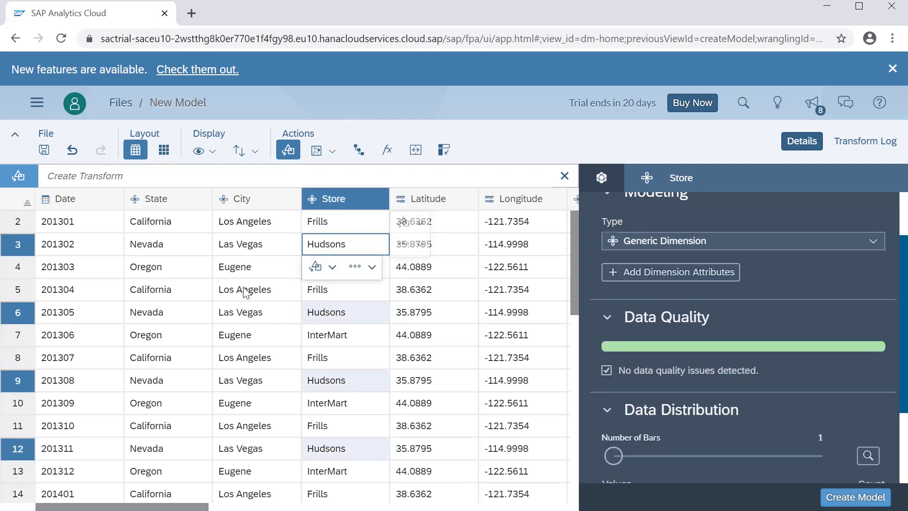
pyautogui.click(455, 222)
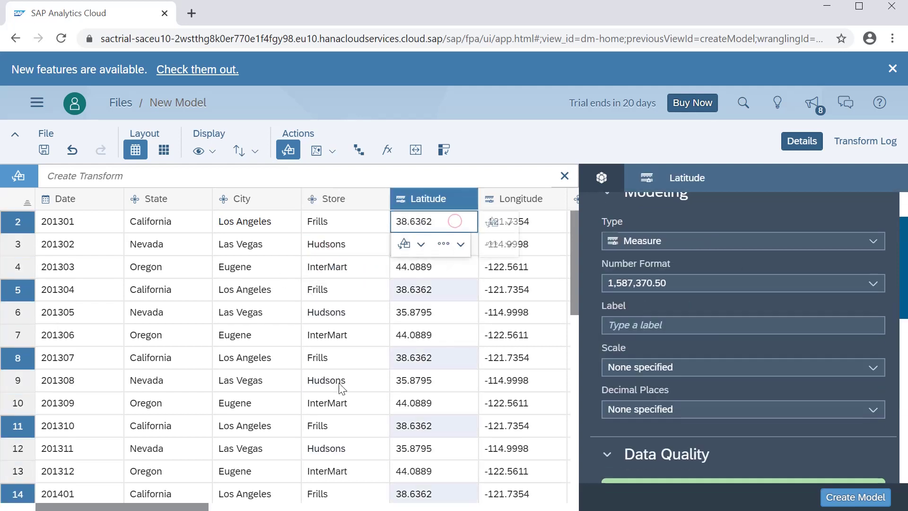
pyautogui.moveTo(181, 507); pyautogui.dragTo(504, 493)
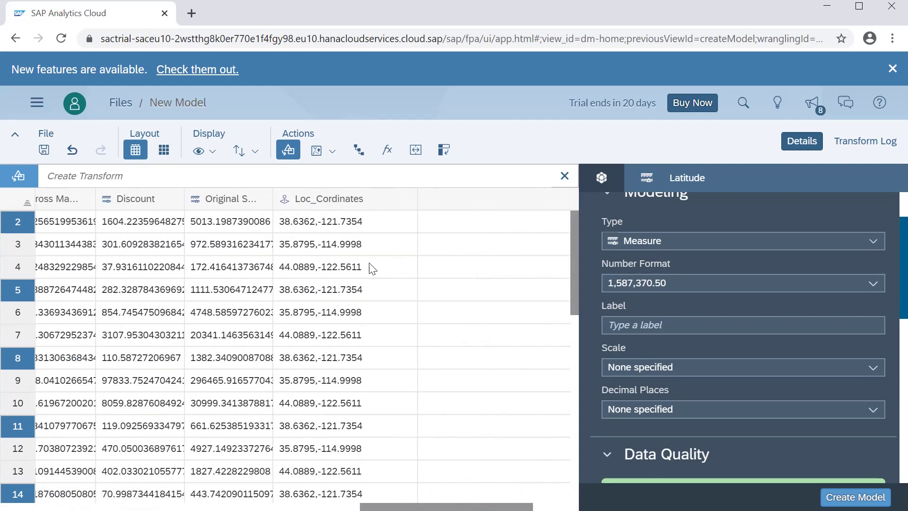
# - Delete the Latitude column from the table
pyautogui.moveTo(429, 507); pyautogui.dragTo(159, 506)
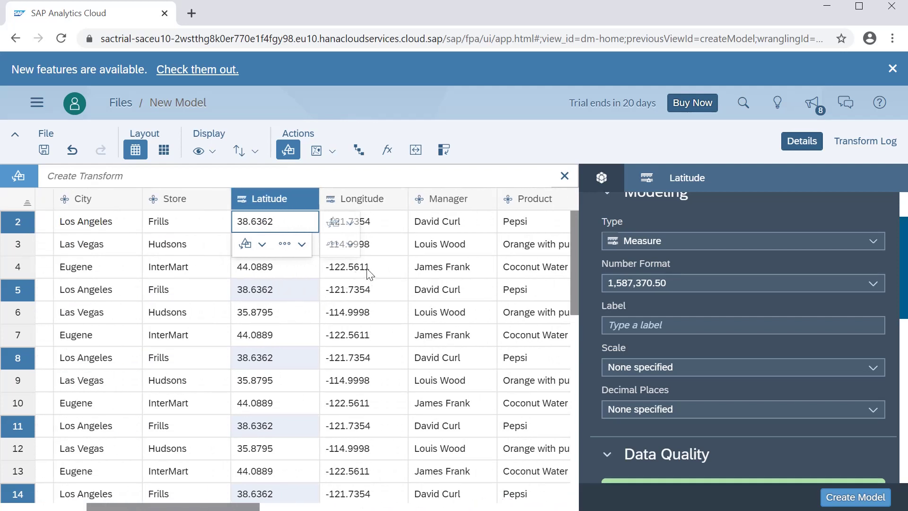
pyautogui.click(306, 201)
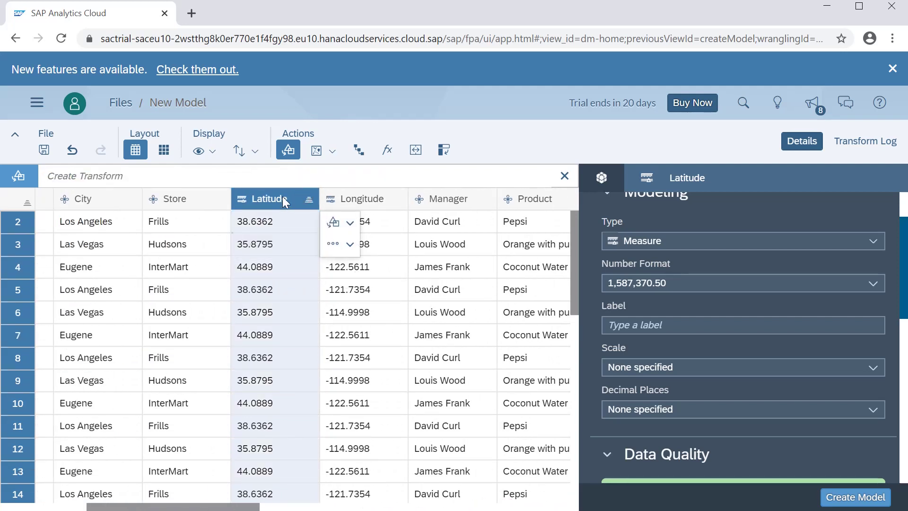
pyautogui.click(354, 241)
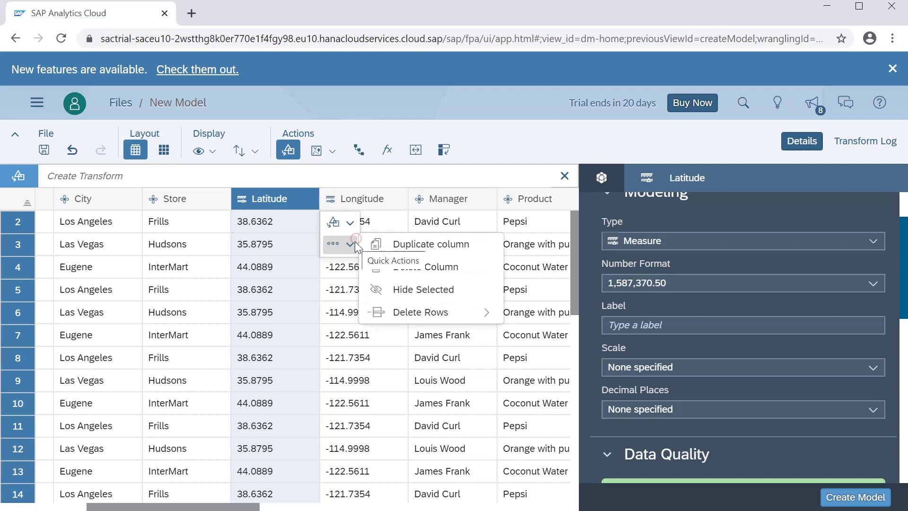
pyautogui.click(397, 267)
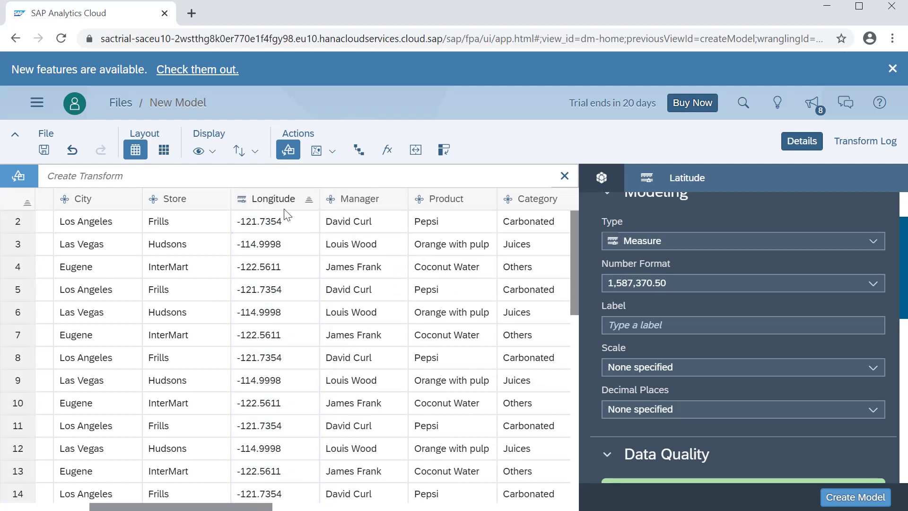
# - Delete the Longitude column from the table
pyautogui.click(309, 202)
pyautogui.click(309, 202)
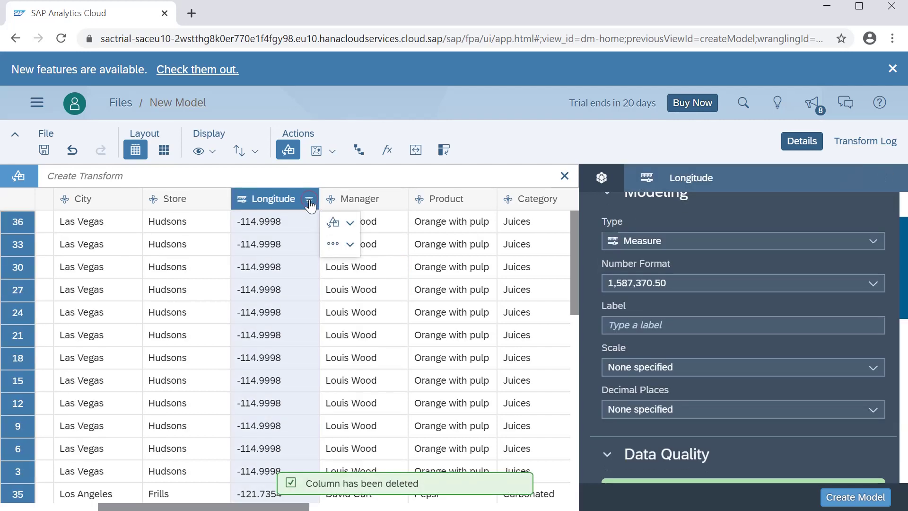
pyautogui.click(353, 240)
pyautogui.click(368, 266)
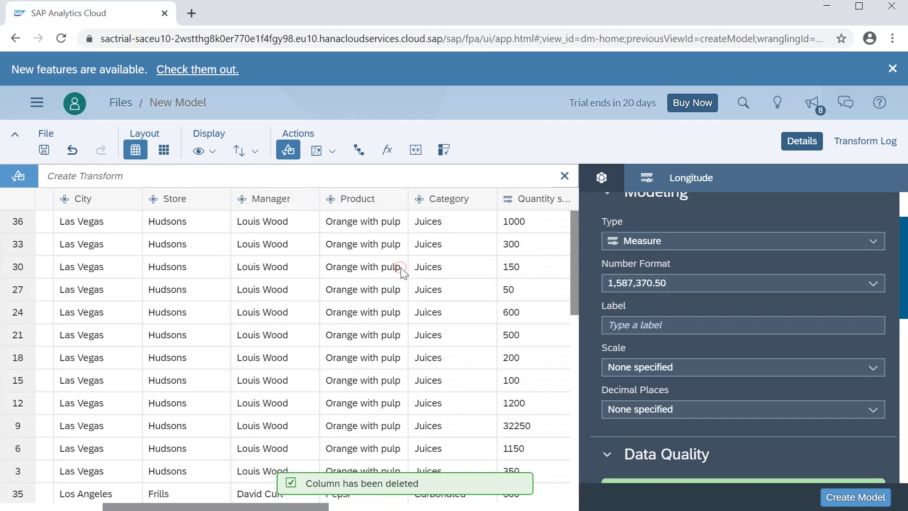
# - Check the modeling details and data quality of the Original Sales Price and Loc_Cordinates columns
pyautogui.click(344, 507)
pyautogui.moveTo(297, 505); pyautogui.dragTo(462, 506)
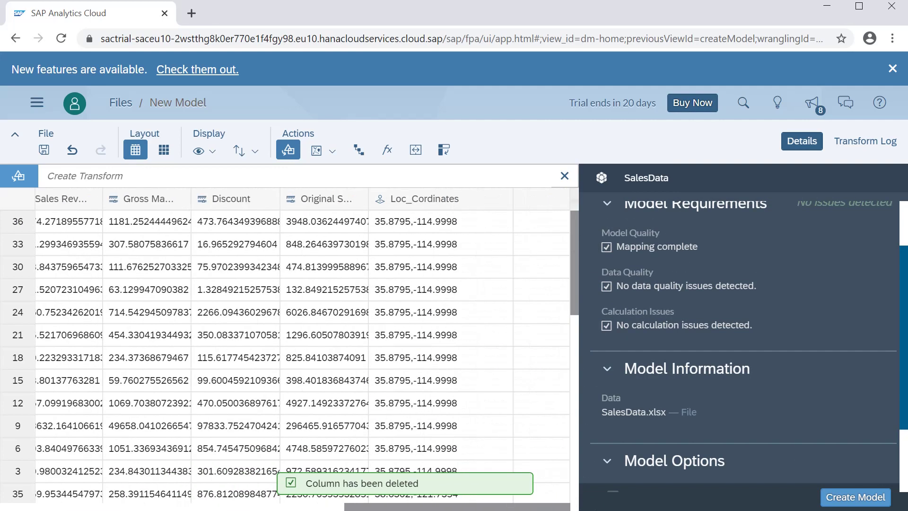
pyautogui.click(346, 244)
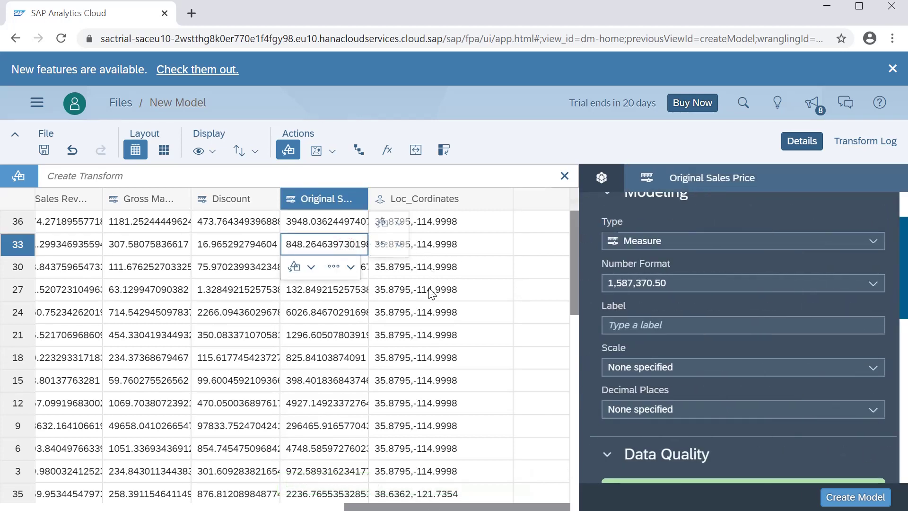
pyautogui.click(431, 293)
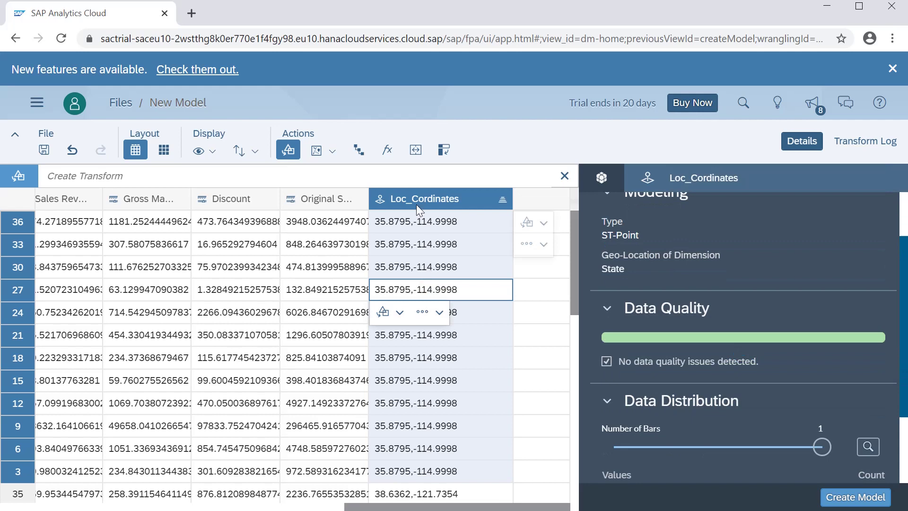
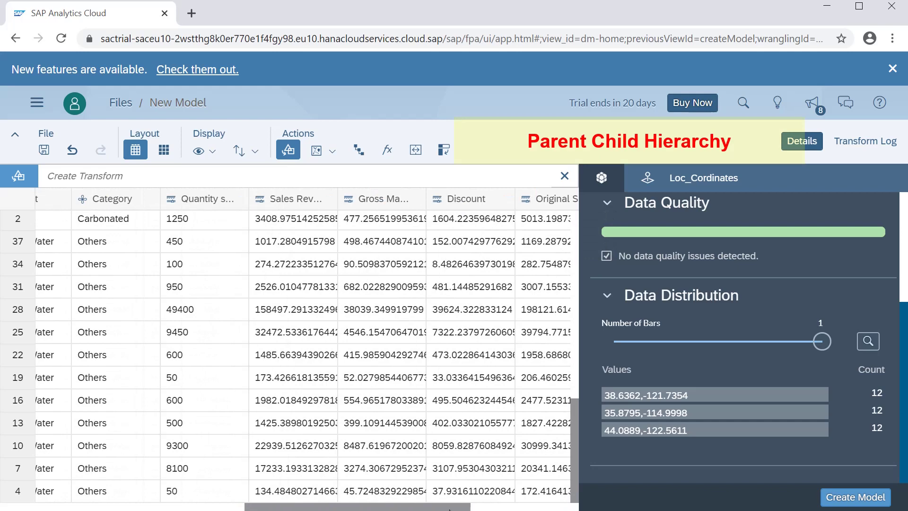
# - Compare the Product and Category columns, reviewing their value distributions and data quality
pyautogui.scroll(10, 246, 290)
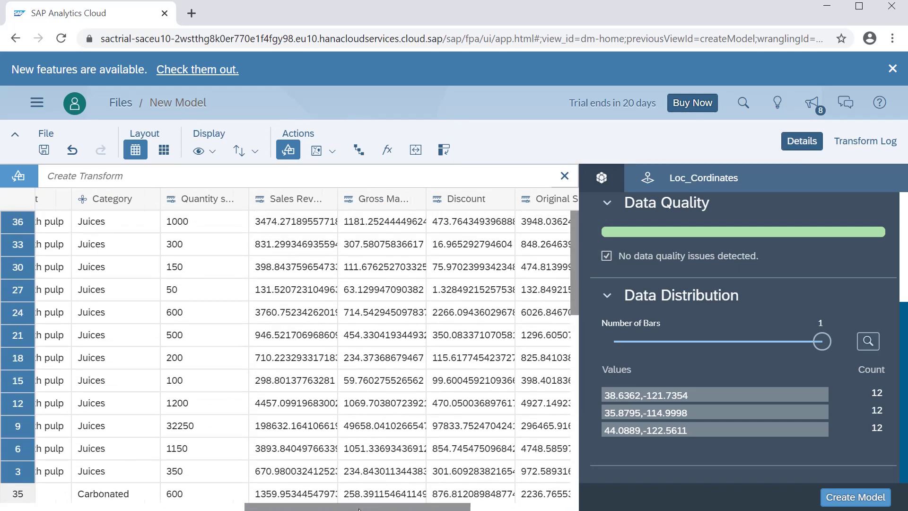
pyautogui.moveTo(360, 508); pyautogui.dragTo(229, 481)
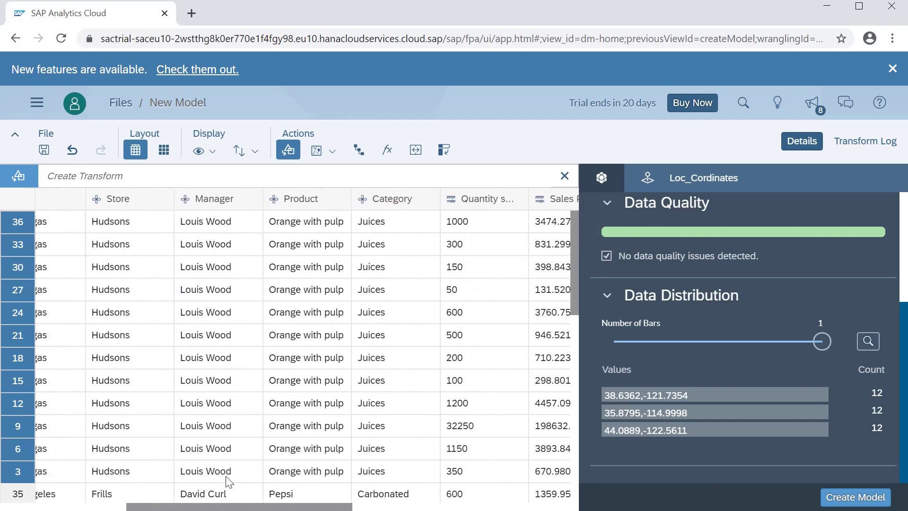
pyautogui.click(390, 227)
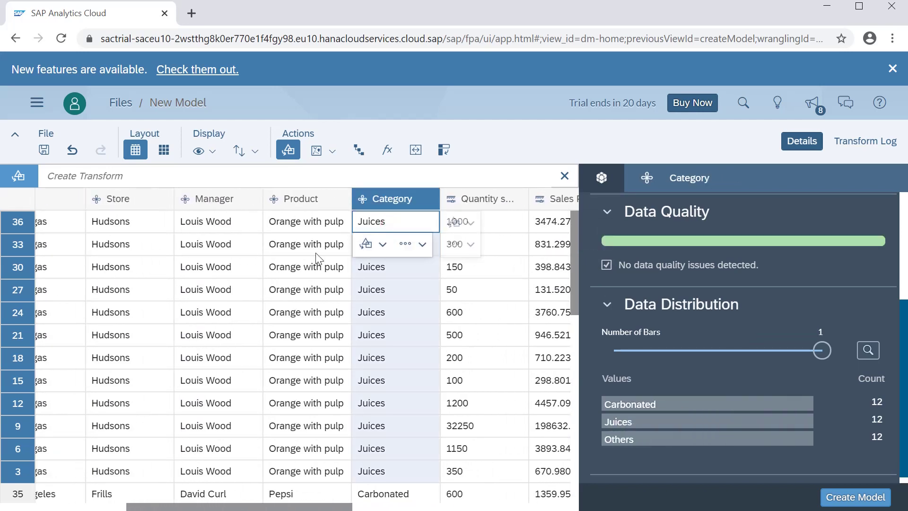
pyautogui.click(283, 226)
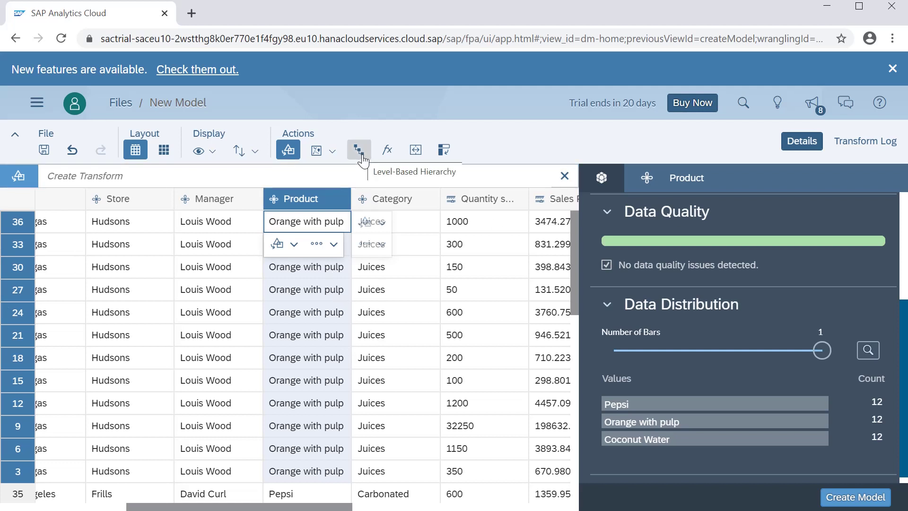
pyautogui.click(345, 317)
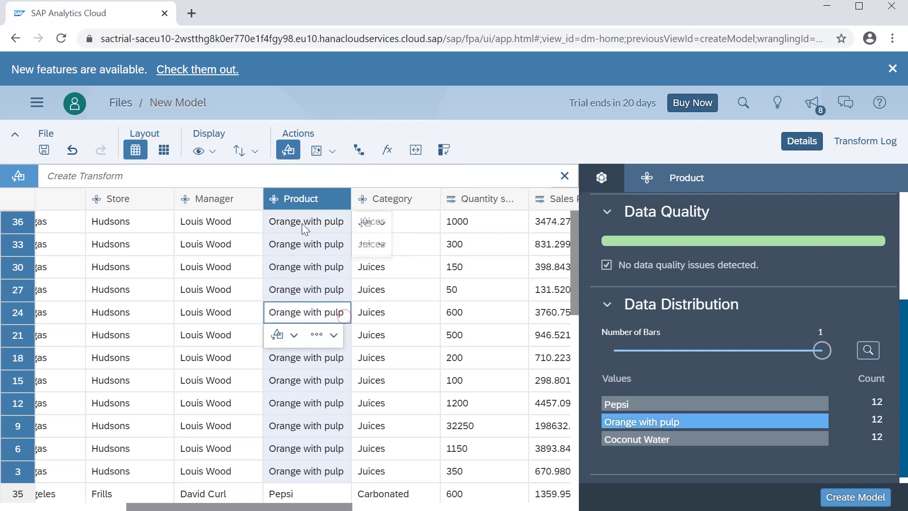
pyautogui.click(301, 200)
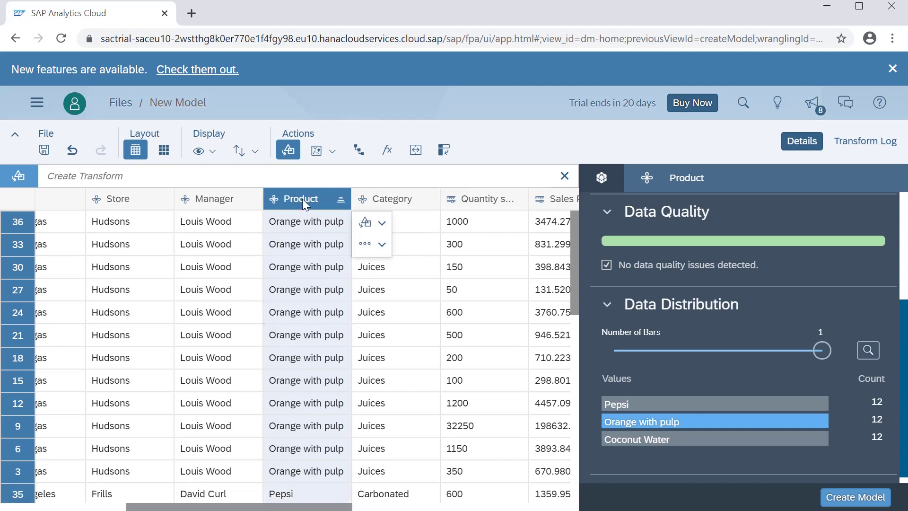
pyautogui.click(398, 202)
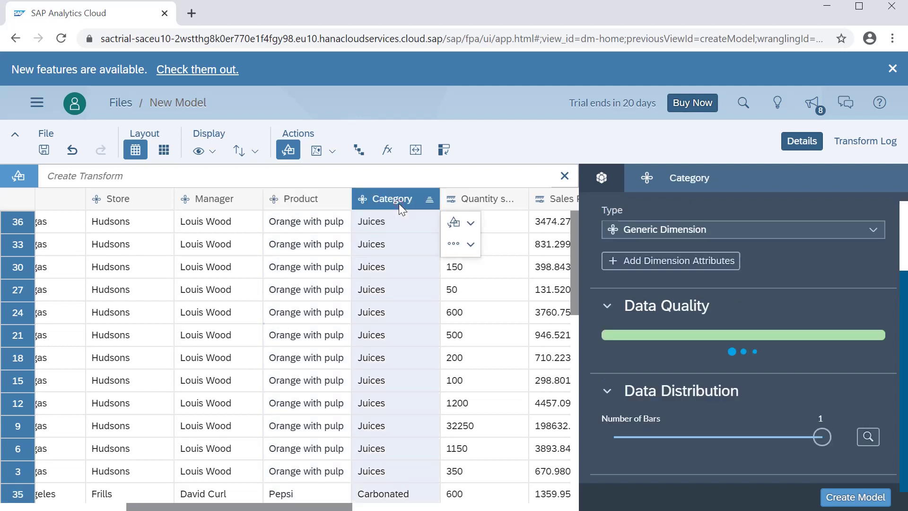
# - Add a parent-child hierarchy attribute to the Product dimension with Category as its parent
pyautogui.click(310, 200)
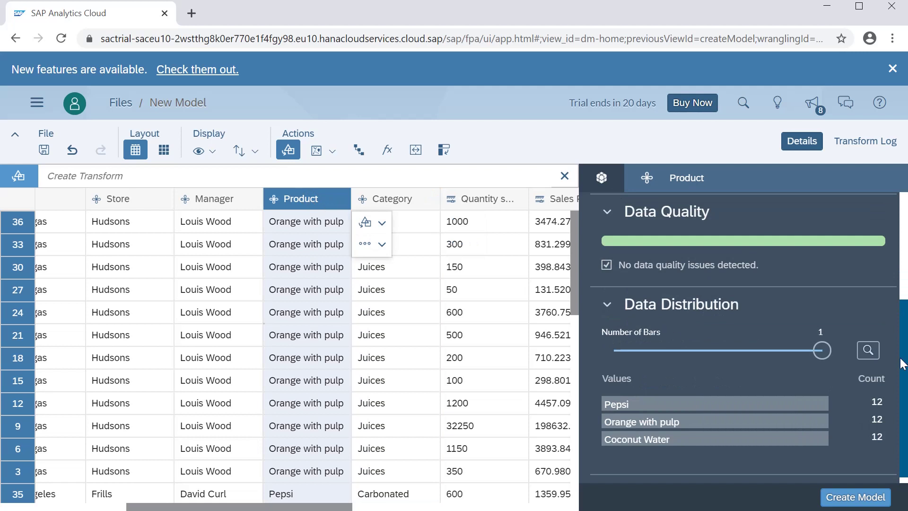
pyautogui.scroll(-1, 903, 329)
pyautogui.scroll(3, 869, 303)
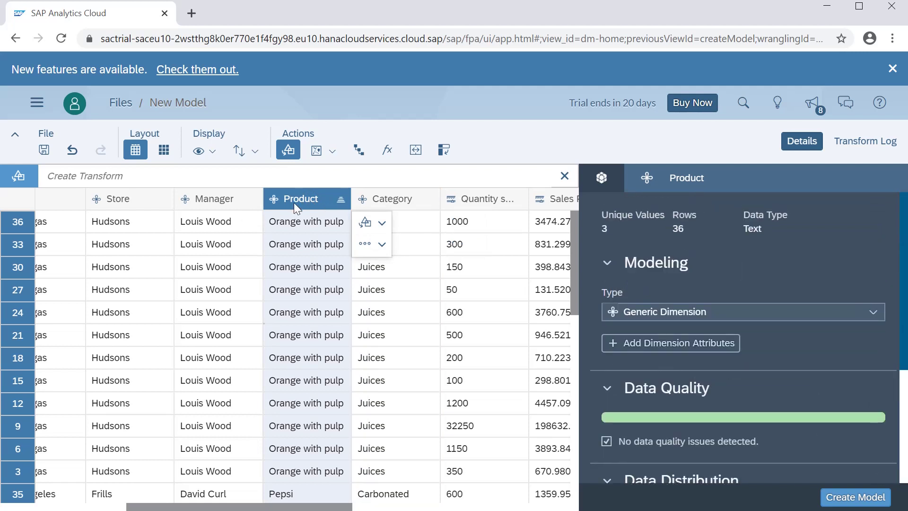
pyautogui.click(674, 347)
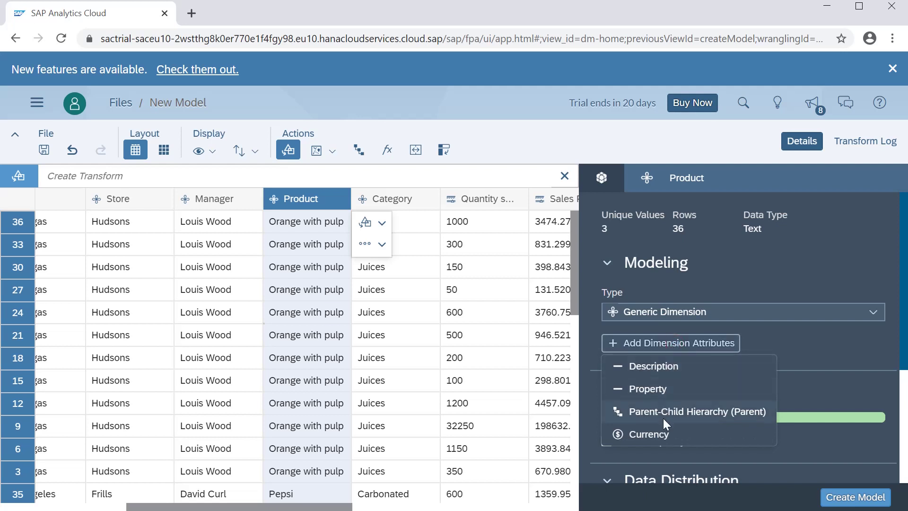
pyautogui.click(665, 416)
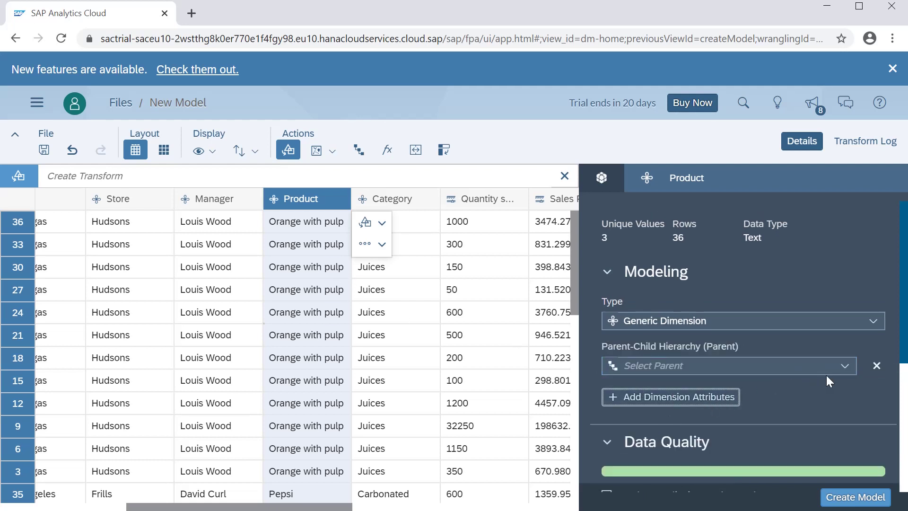
pyautogui.click(844, 367)
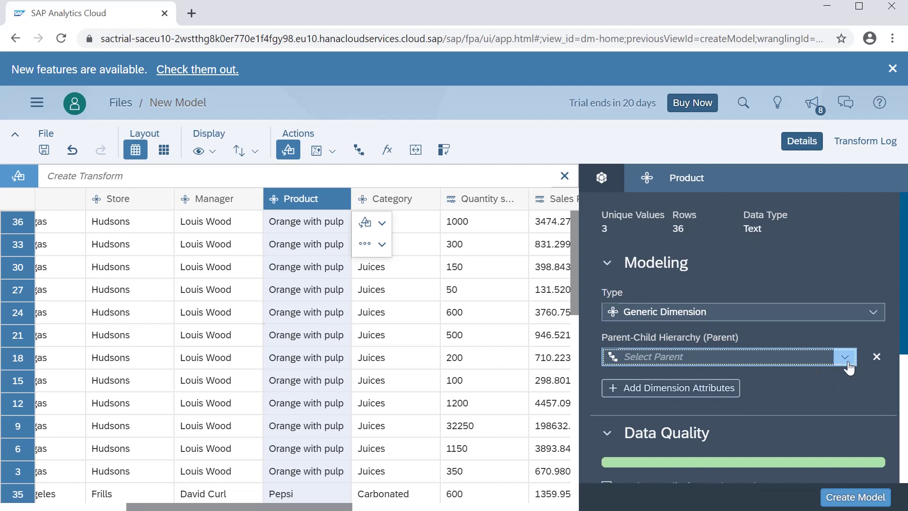
pyautogui.scroll(-1, 694, 467)
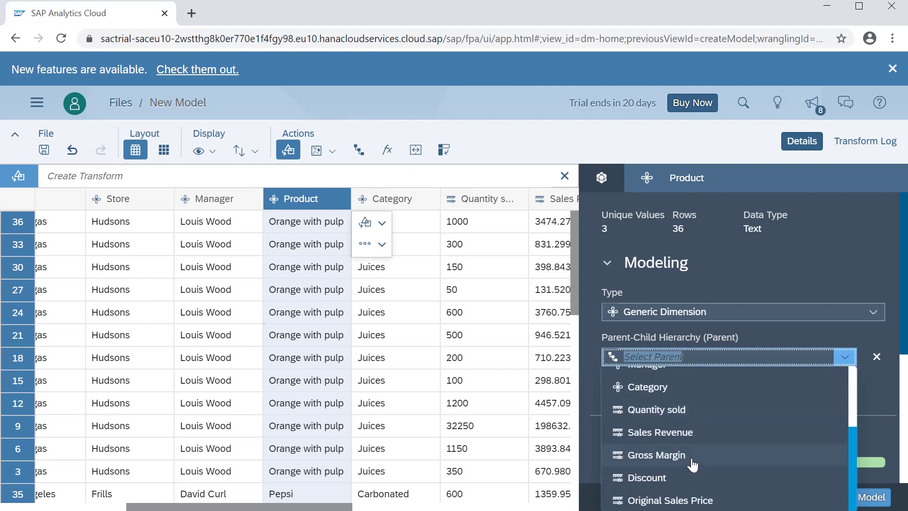
pyautogui.scroll(2, 684, 457)
pyautogui.scroll(2, 681, 454)
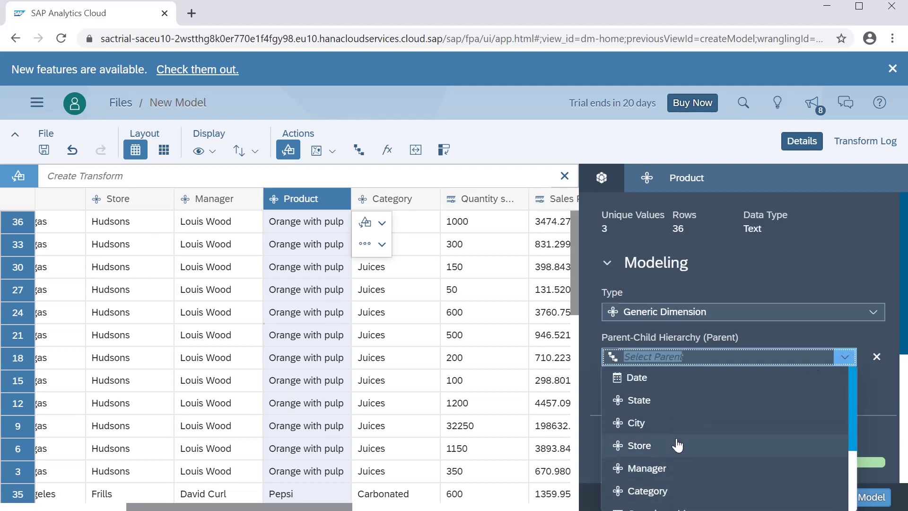
pyautogui.scroll(-2, 675, 439)
pyautogui.click(664, 421)
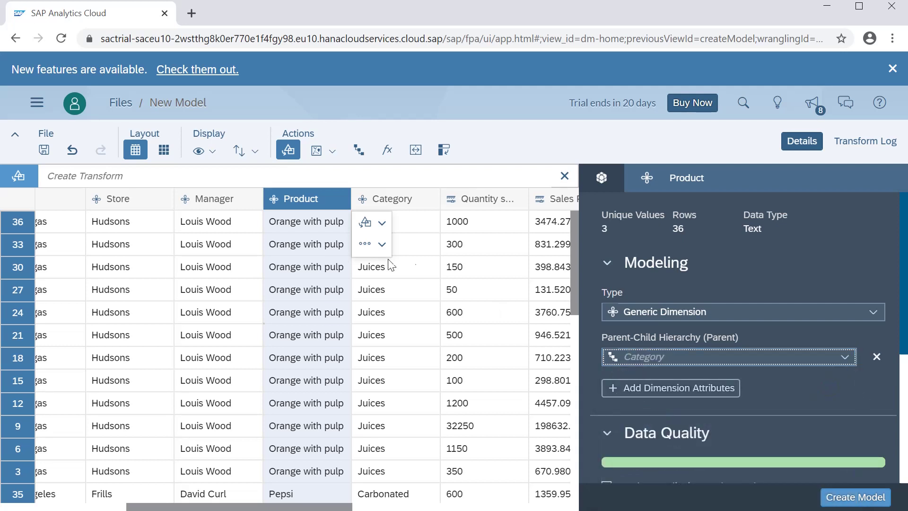
# - Check the hierarchy settings of the Product and Category columns, including Category's type and parent dimension
pyautogui.click(416, 267)
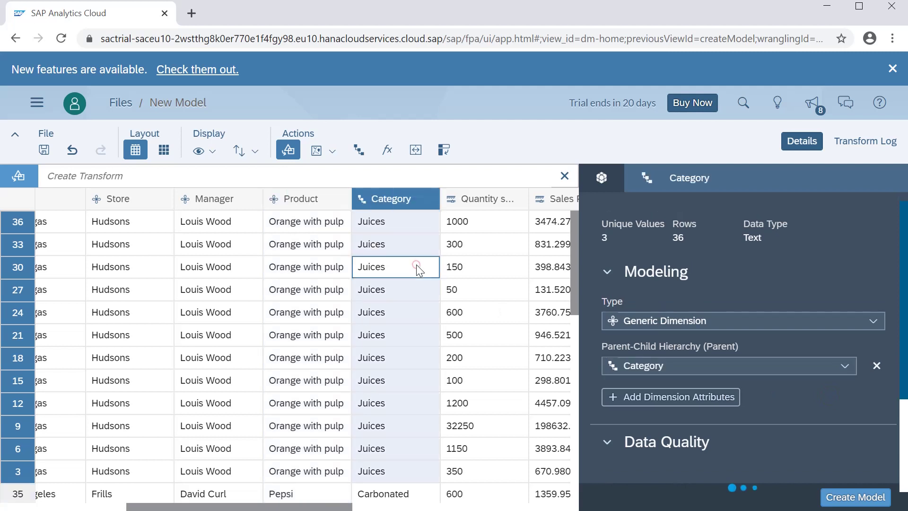
pyautogui.click(333, 258)
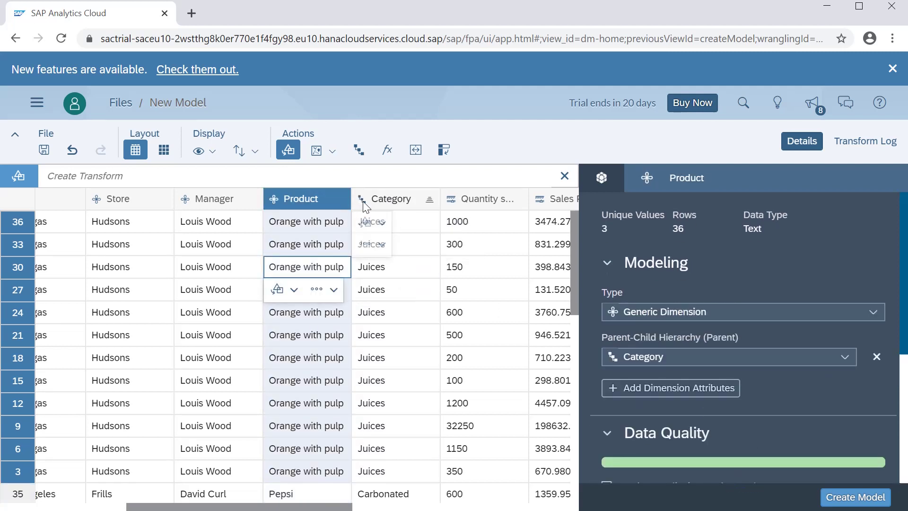
pyautogui.click(406, 203)
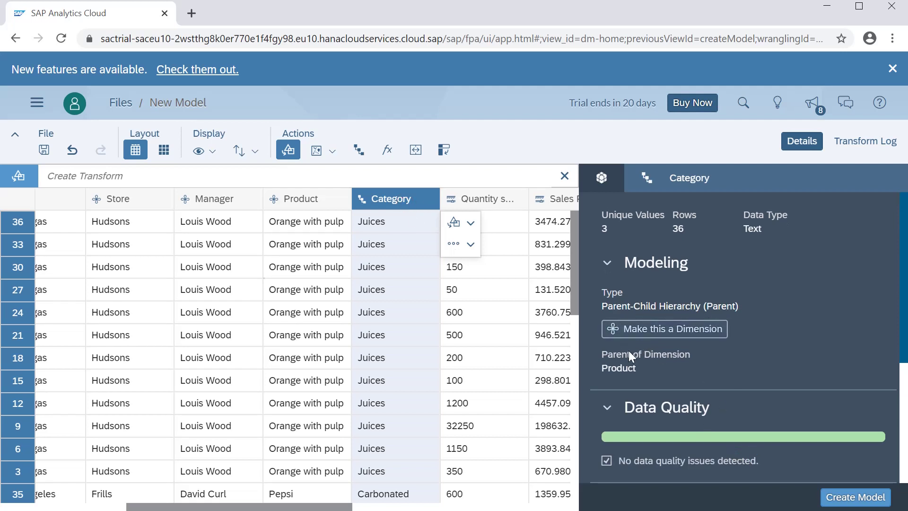
pyautogui.click(625, 369)
# - Scan the table rows to see which category each product belongs to
pyautogui.scroll(-5, 415, 268)
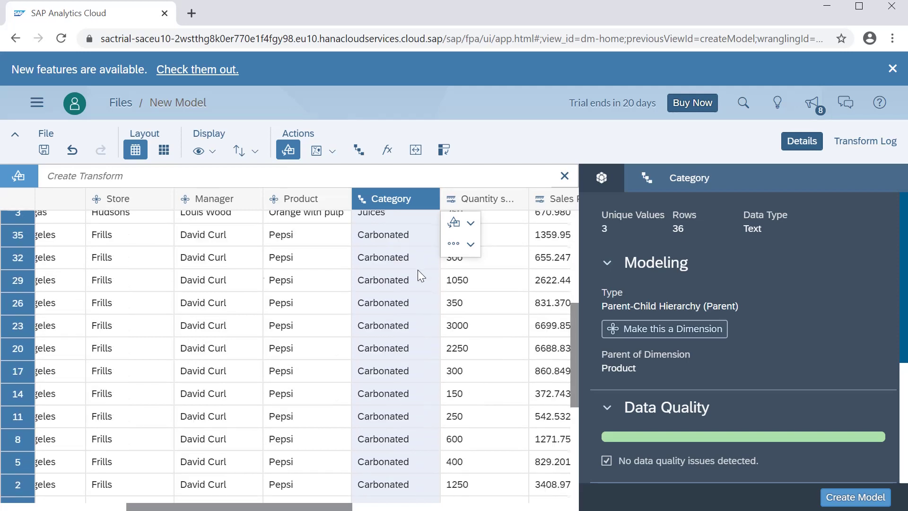
pyautogui.scroll(5, 418, 270)
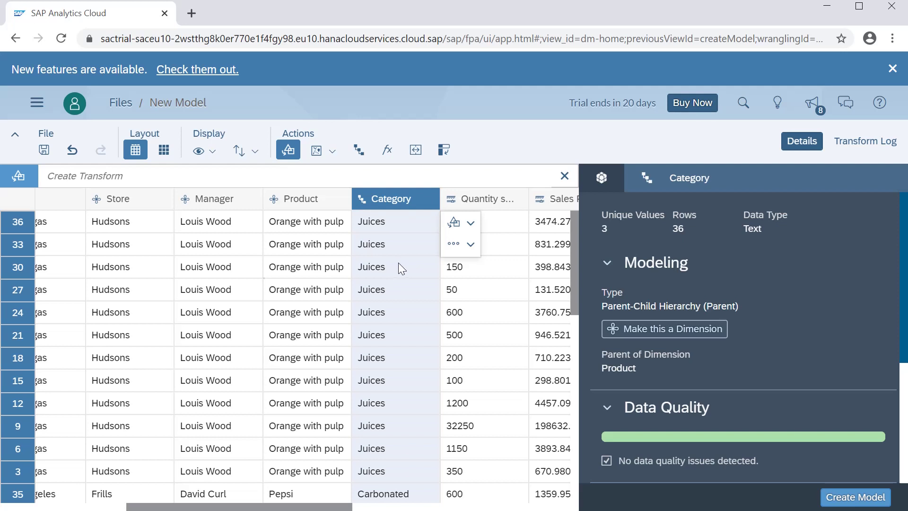
pyautogui.scroll(-10, 401, 263)
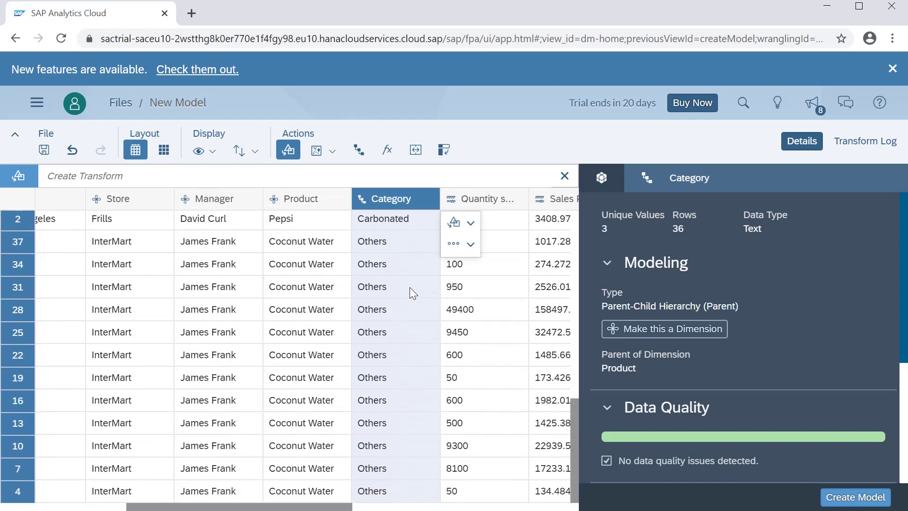
pyautogui.scroll(7, 410, 287)
pyautogui.scroll(4, 411, 287)
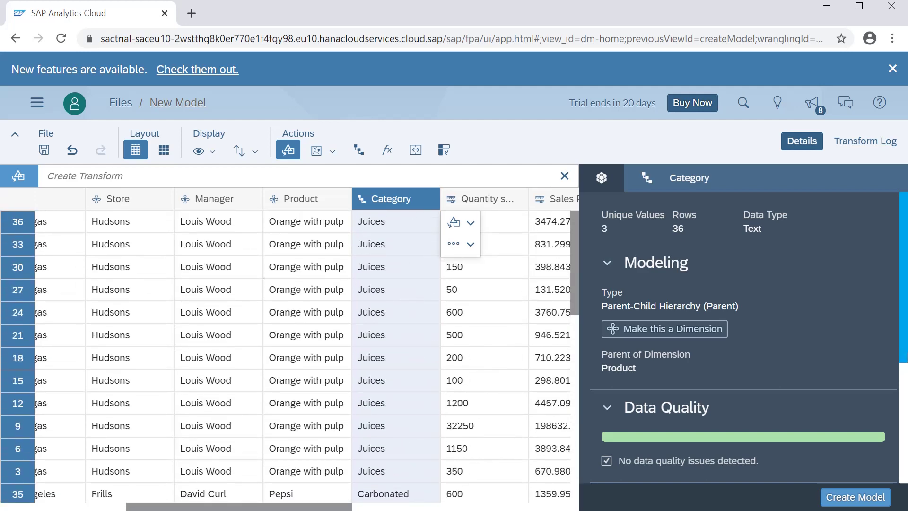
pyautogui.scroll(-5, 888, 341)
pyautogui.scroll(4, 799, 311)
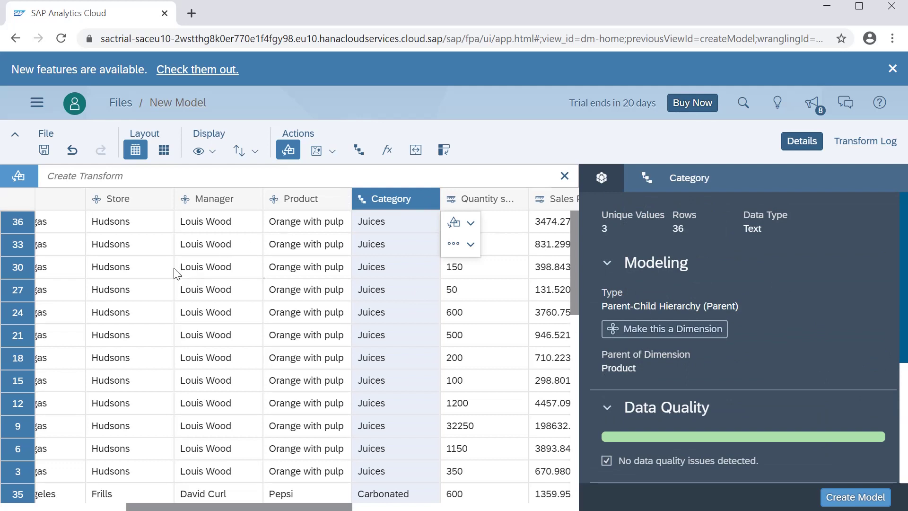
# - Review the Product and Manager columns, including Manager's data quality and value distribution
pyautogui.click(302, 252)
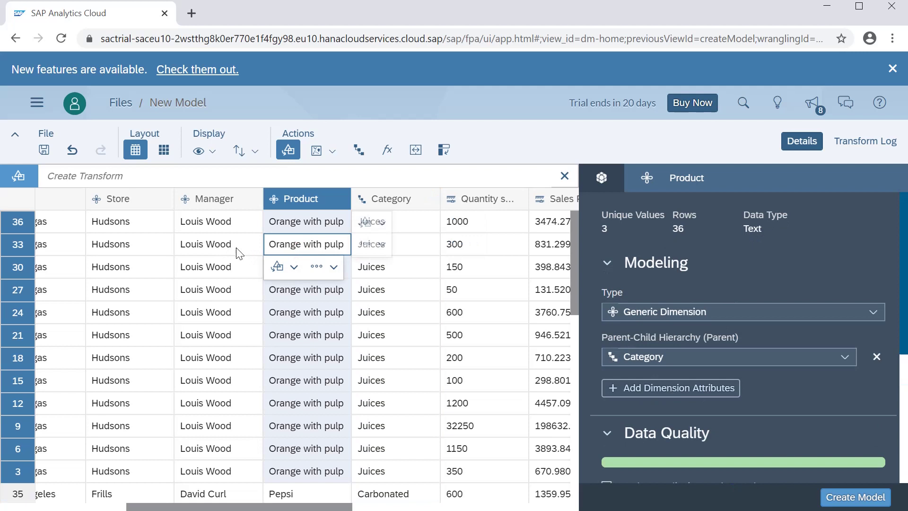
pyautogui.click(294, 267)
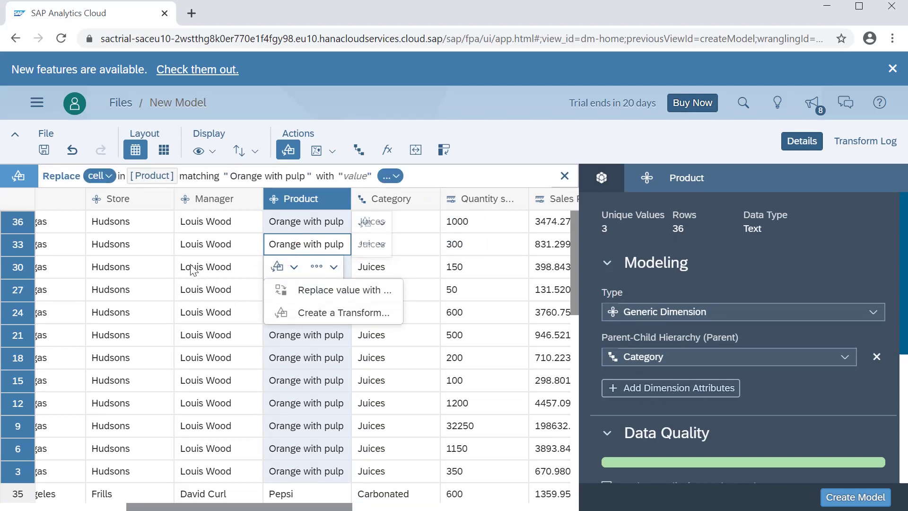
pyautogui.click(183, 252)
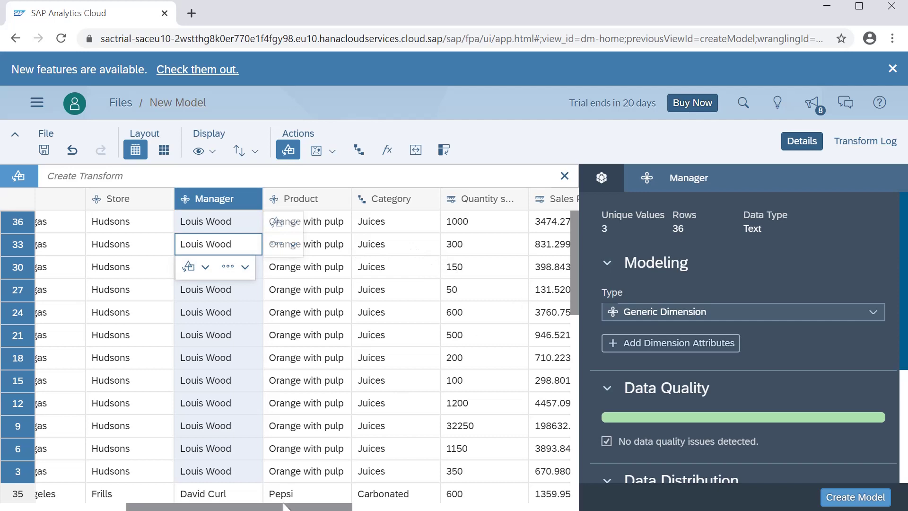
pyautogui.hscroll(10, 287, 506)
pyautogui.hscroll(-8, 288, 506)
pyautogui.hscroll(-5, 290, 508)
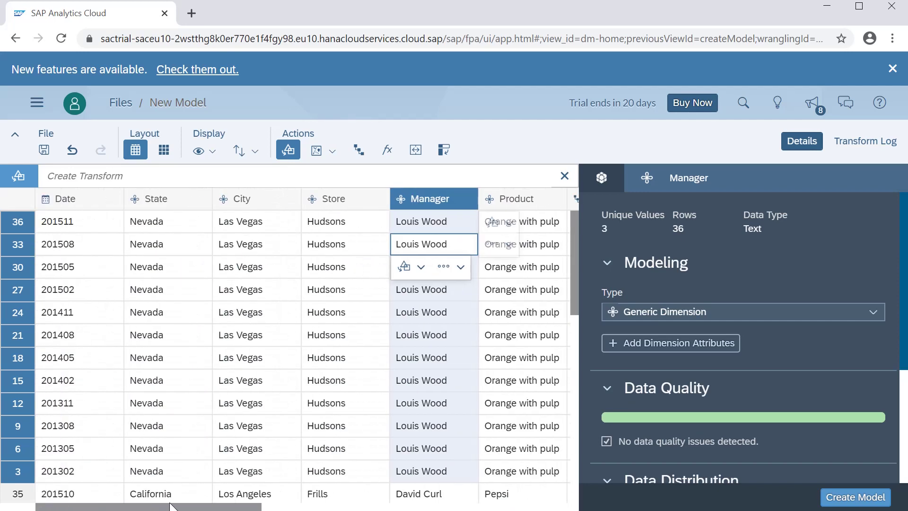
pyautogui.scroll(-4, 849, 379)
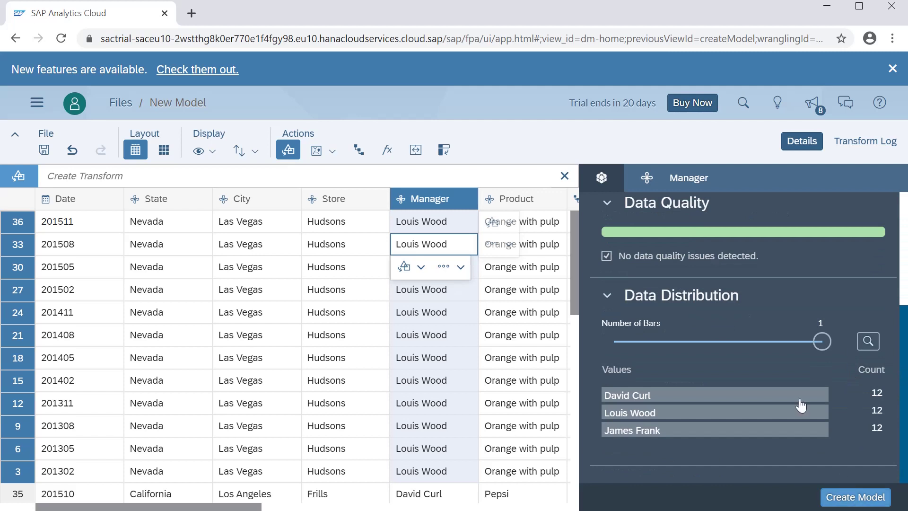
pyautogui.scroll(4, 803, 405)
pyautogui.scroll(-4, 714, 302)
# - Create the model from the prepared data and save it in My Files as Sales_Model
pyautogui.click(859, 497)
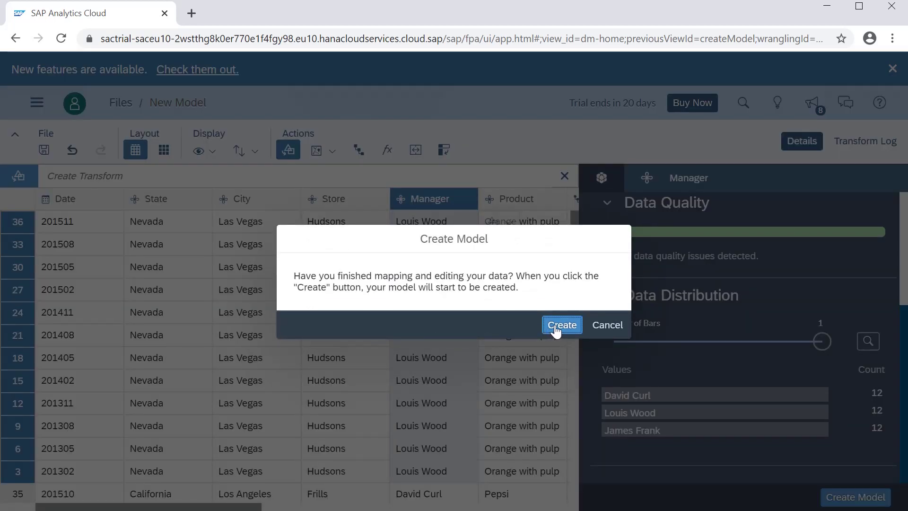
pyautogui.click(558, 326)
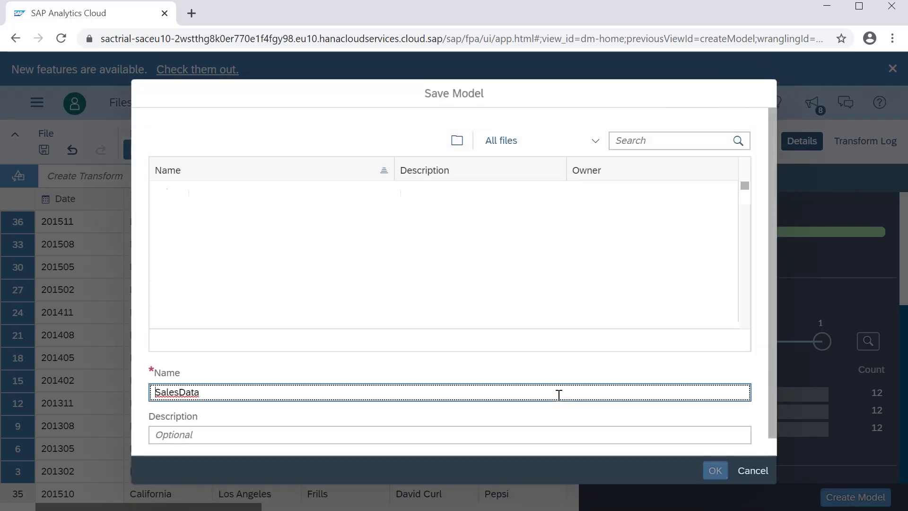
pyautogui.click(203, 392)
pyautogui.hotkey('ctrl', 'a')
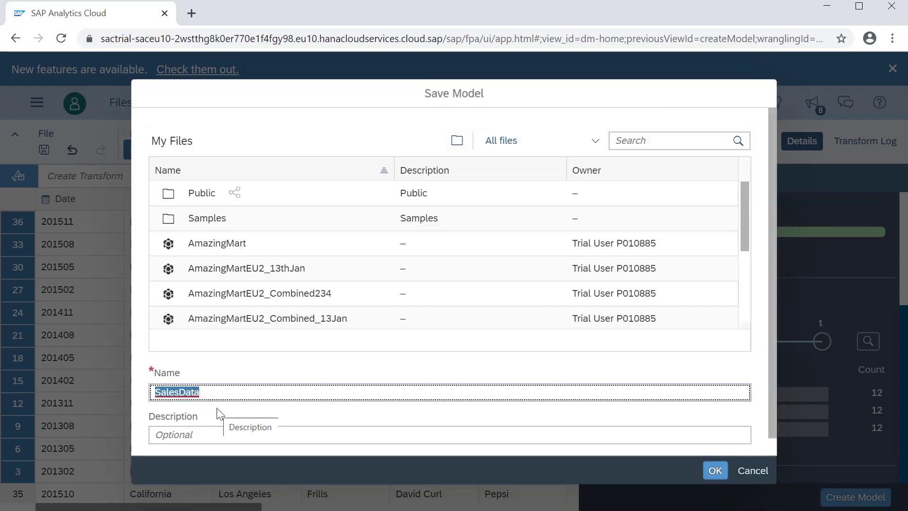
pyautogui.write('SA')
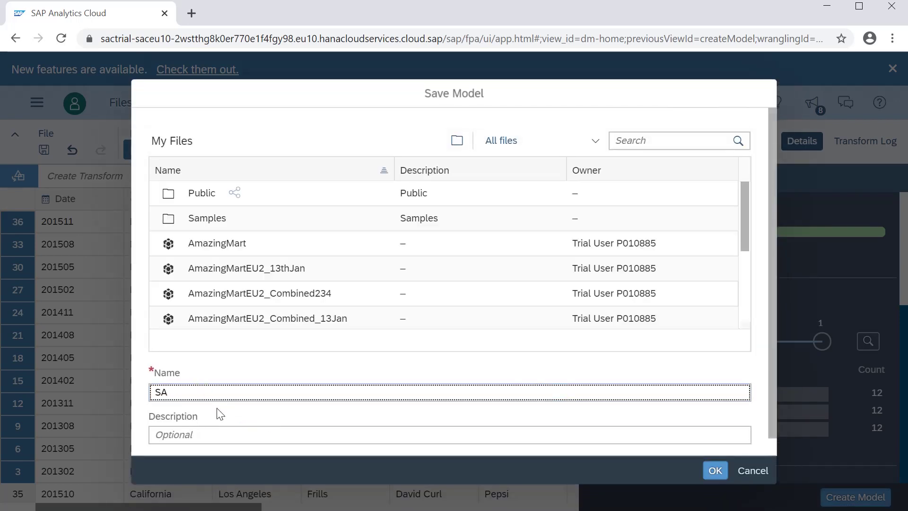
pyautogui.press('BackSpace')
pyautogui.press('Tab')
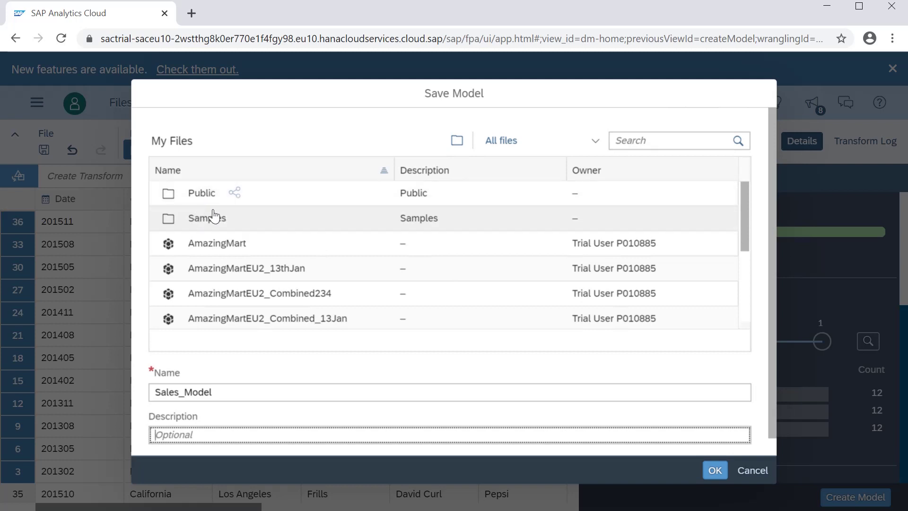
pyautogui.moveTo(745, 231)
pyautogui.mouseDown()
pyautogui.moveTo(754, 310)
pyautogui.moveTo(754, 225)
pyautogui.mouseUp()
pyautogui.scroll(-1, 773, 308)
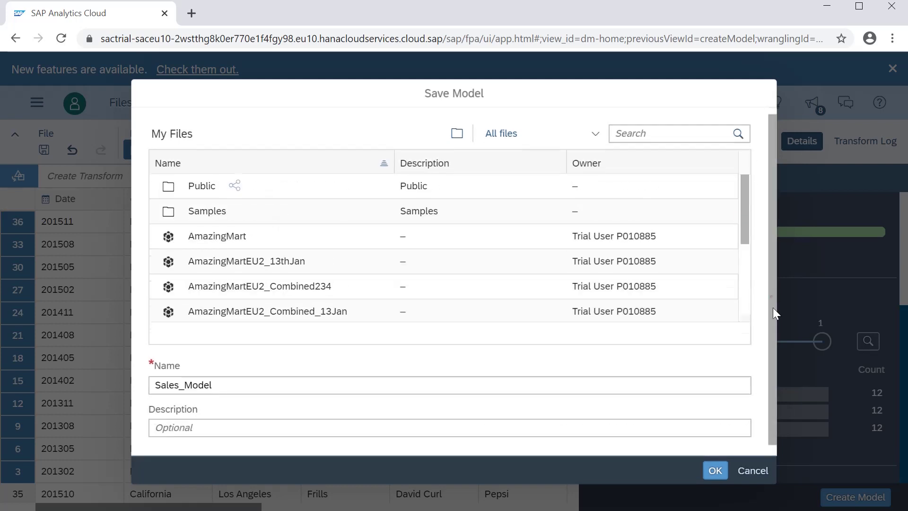
pyautogui.click(715, 470)
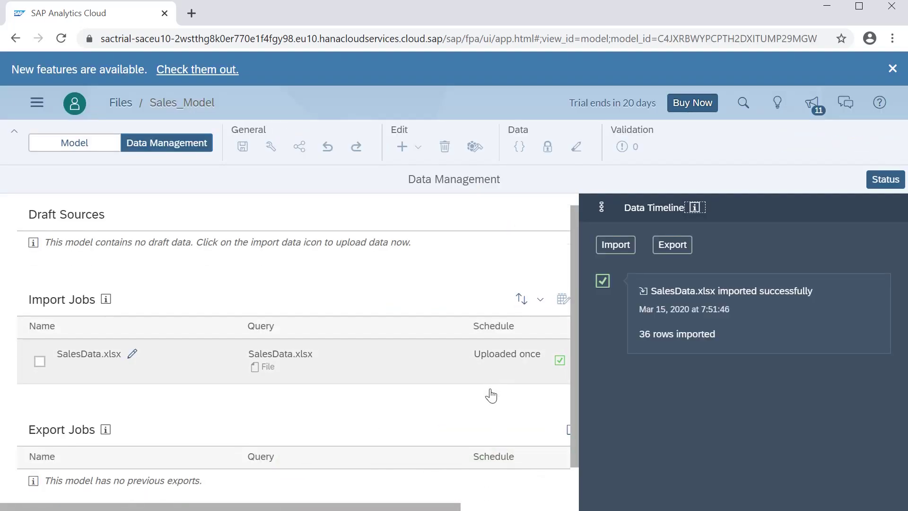
# - Review the model's data management overview, including the SalesData.xlsx import job, export jobs and data timeline
pyautogui.scroll(-1, 482, 378)
pyautogui.scroll(1, 482, 378)
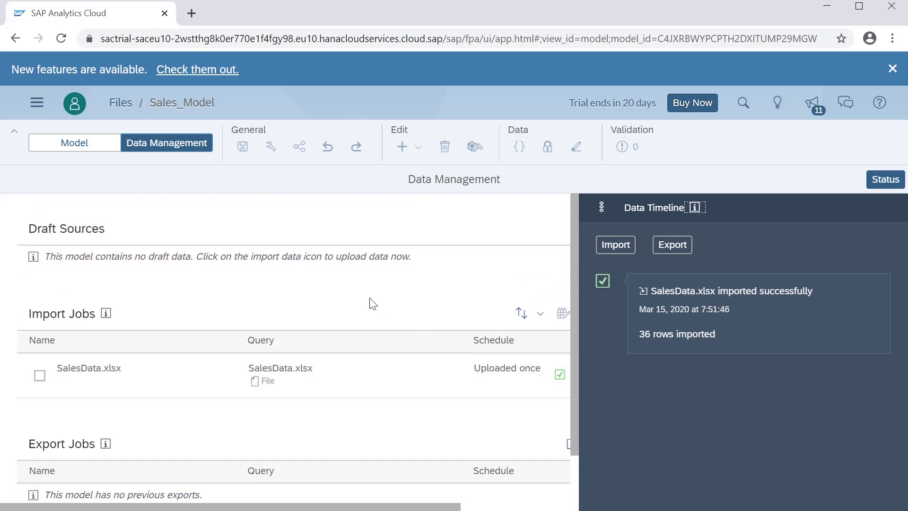
pyautogui.scroll(-1, 374, 301)
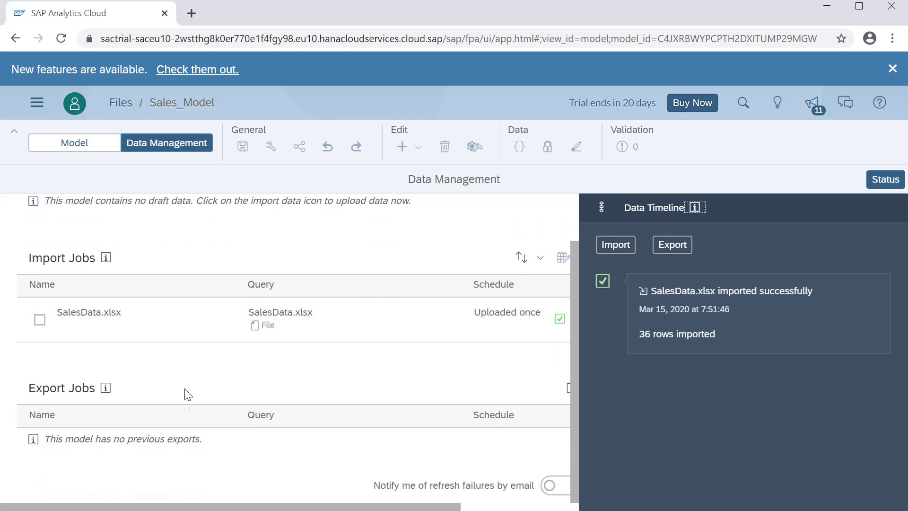
pyautogui.scroll(1, 353, 398)
pyautogui.click(216, 376)
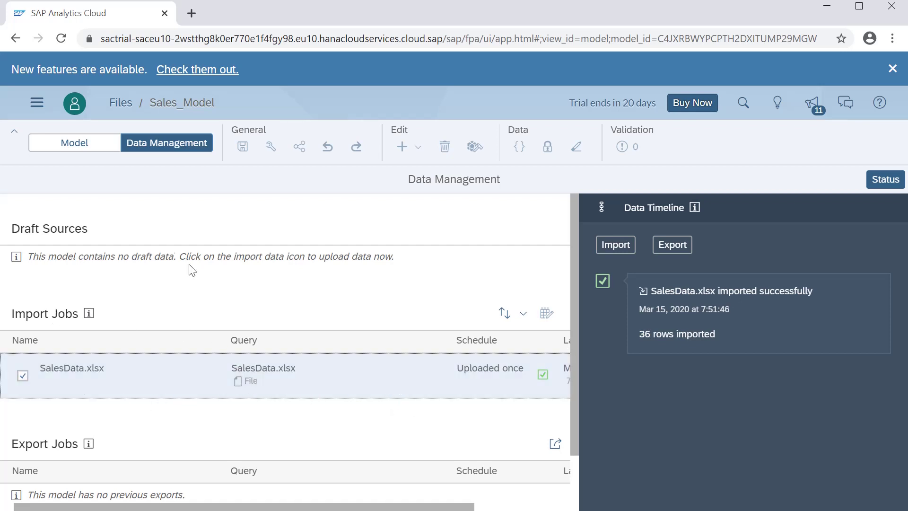
pyautogui.scroll(-1, 229, 379)
pyautogui.scroll(1, 340, 384)
# - Show the model's dimension list and inspect the members of the Account dimension
pyautogui.click(66, 143)
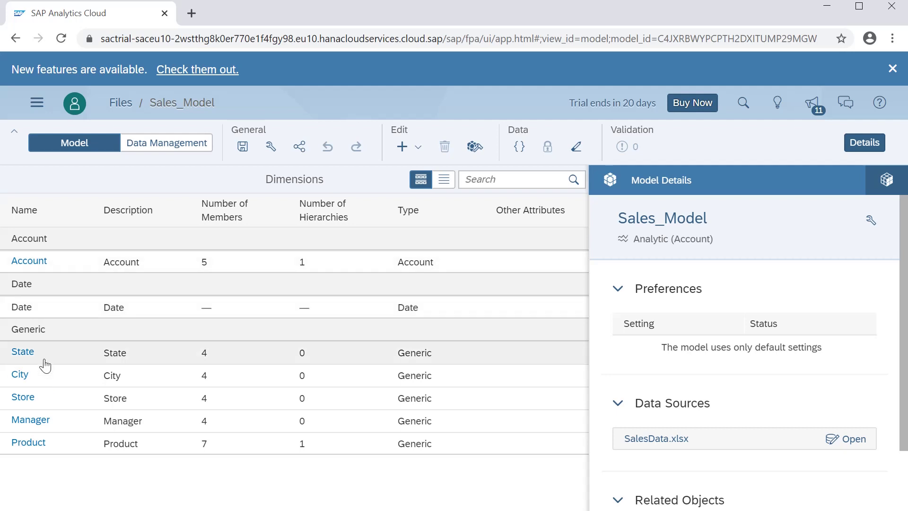
pyautogui.click(38, 266)
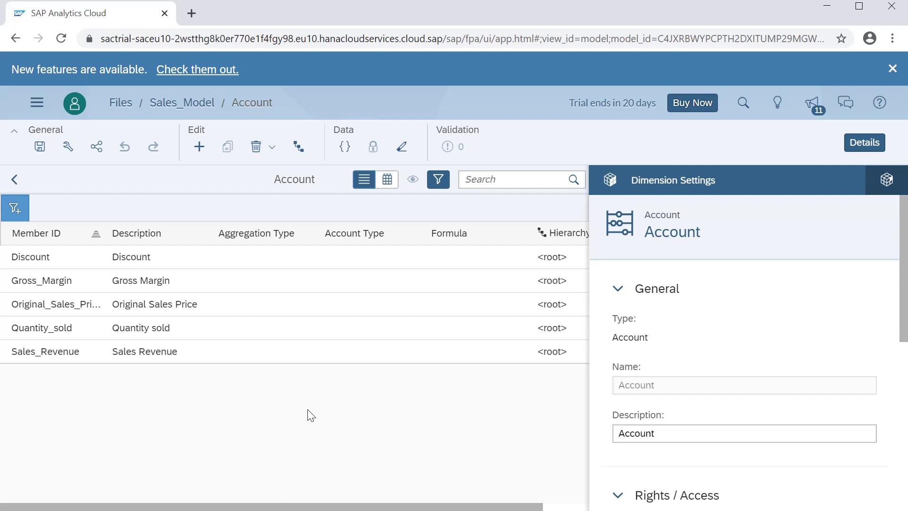
pyautogui.click(14, 180)
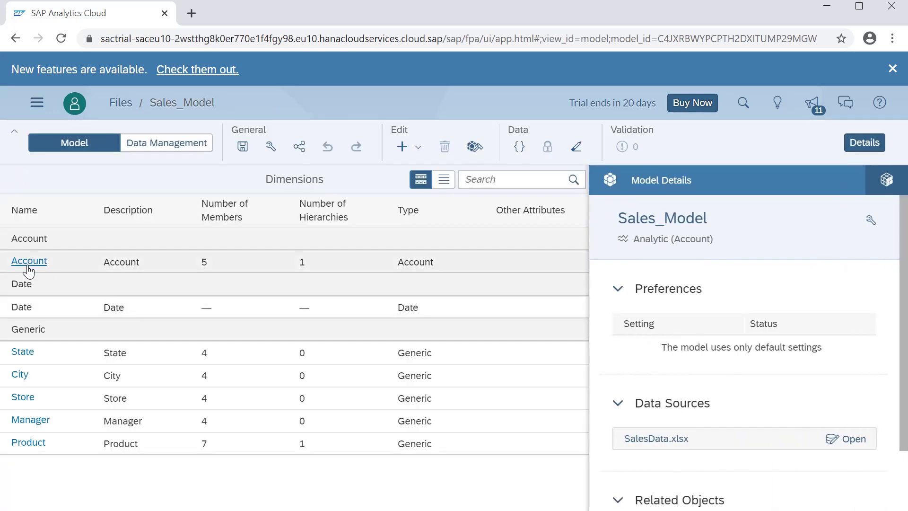
# - Examine the Date dimension's settings, including its granularity, fiscal year option and the available default hierarchies
pyautogui.click(21, 308)
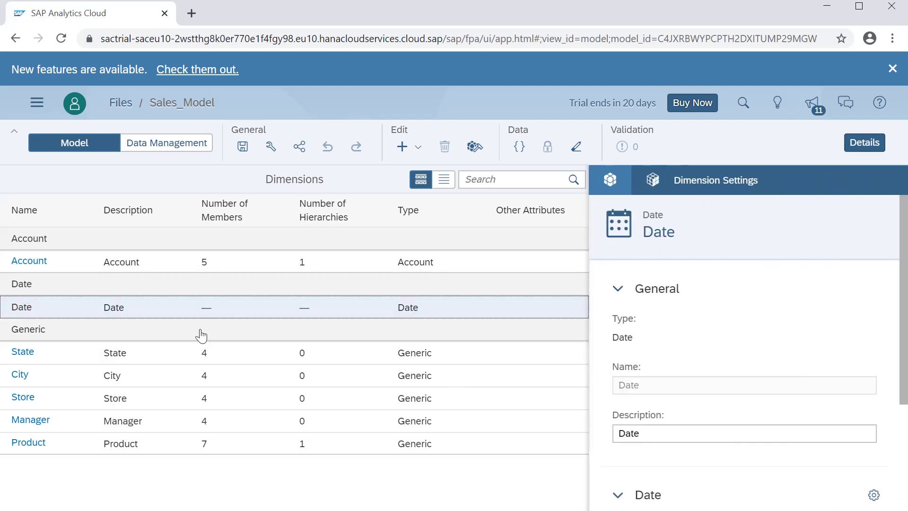
pyautogui.scroll(-3, 738, 412)
pyautogui.scroll(3, 737, 411)
pyautogui.scroll(-3, 674, 357)
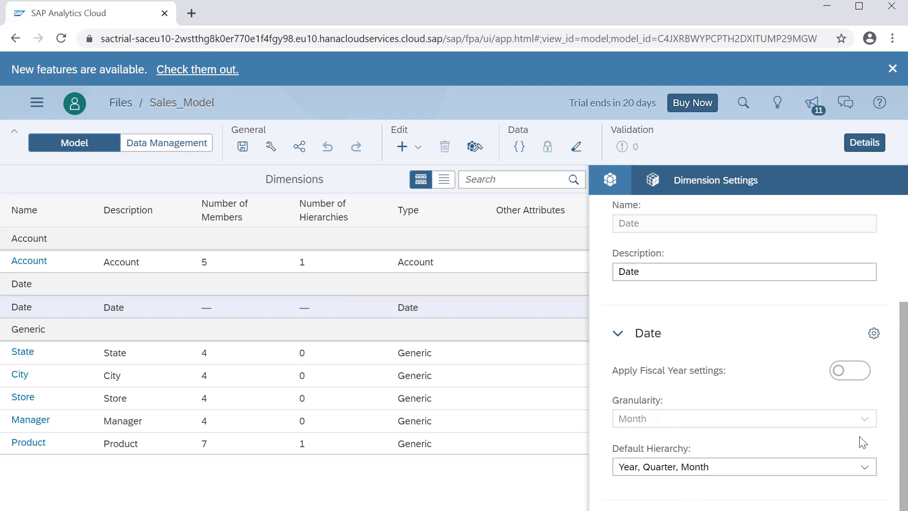
pyautogui.moveTo(772, 419)
pyautogui.moveTo(692, 432)
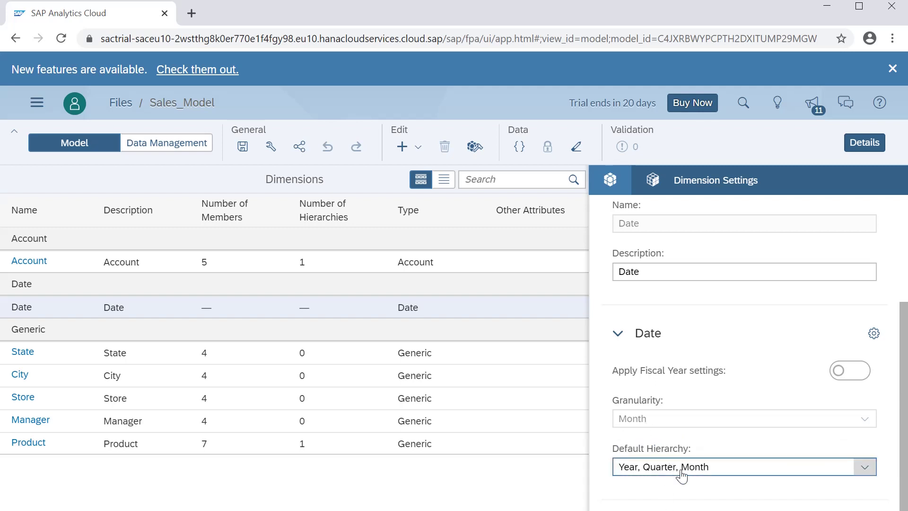
pyautogui.click(865, 469)
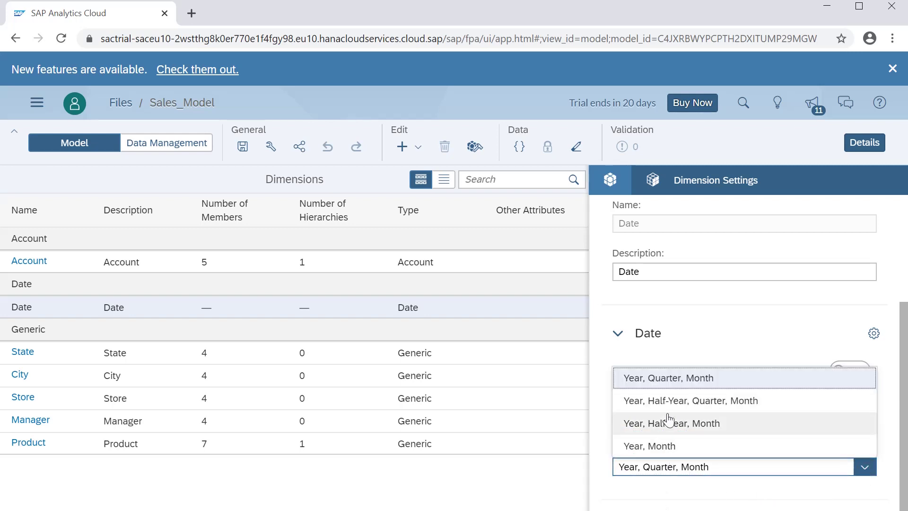
pyautogui.click(686, 486)
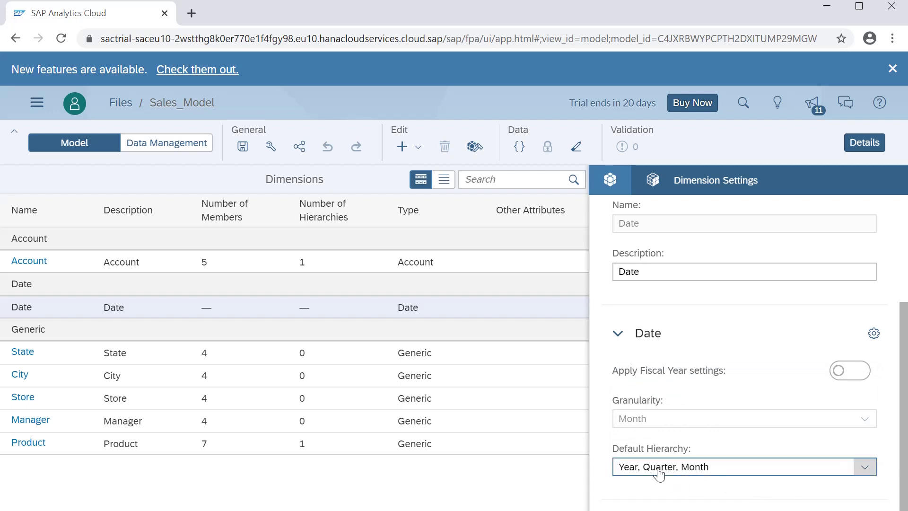
pyautogui.scroll(3, 725, 385)
pyautogui.scroll(-3, 733, 388)
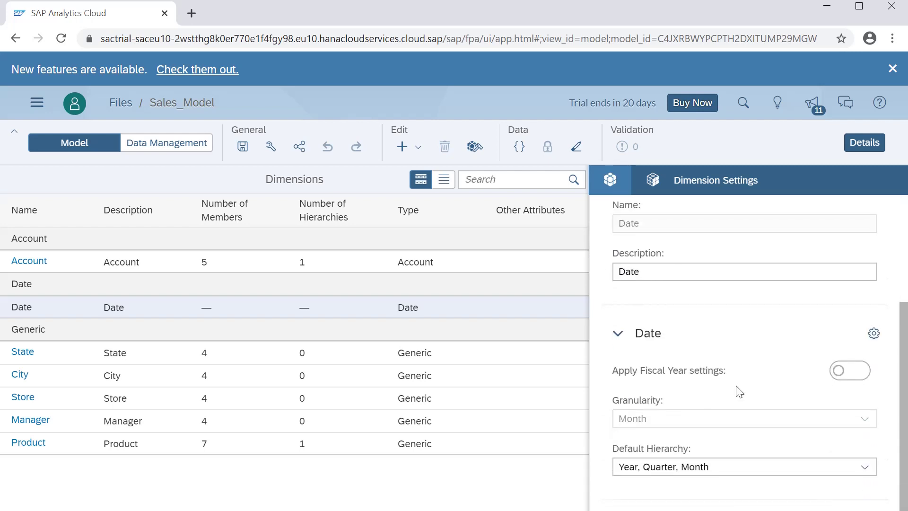
# - Open the model preferences and review the fiscal time, planning and general settings, including model type, layout and indexing
pyautogui.click(873, 334)
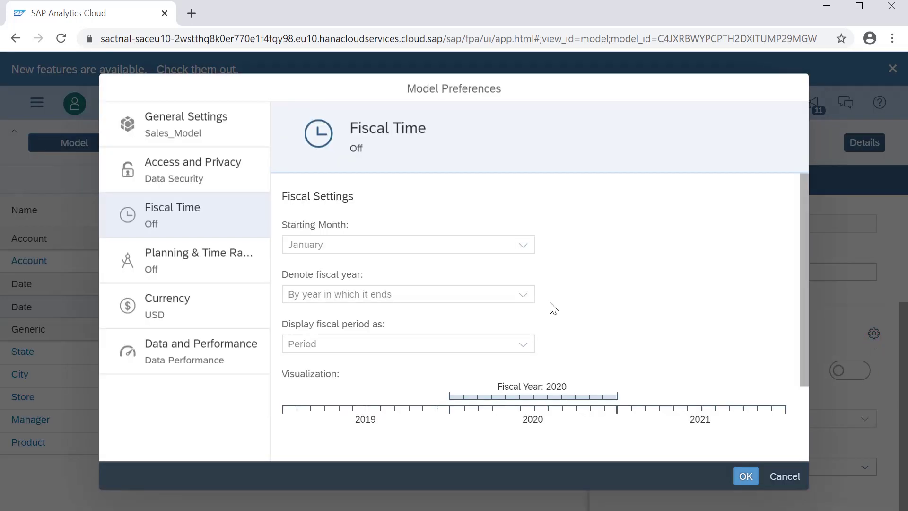
pyautogui.click(161, 130)
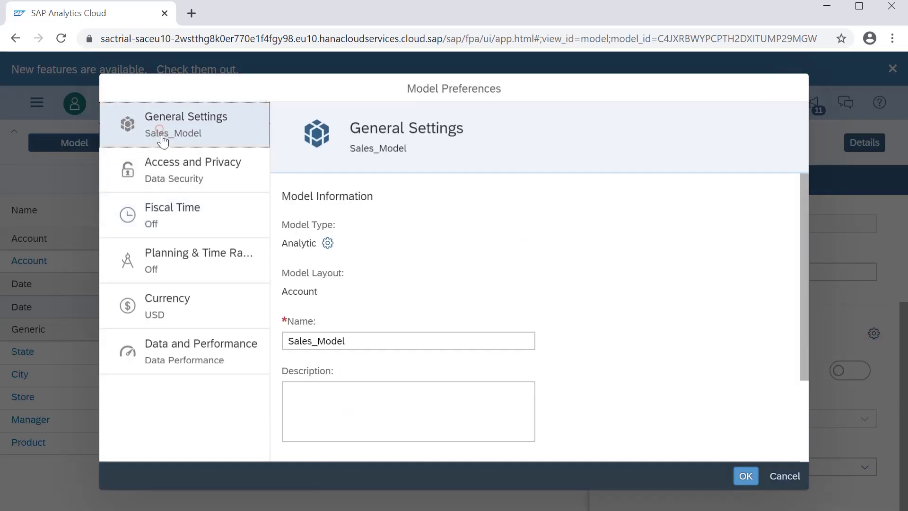
pyautogui.click(327, 243)
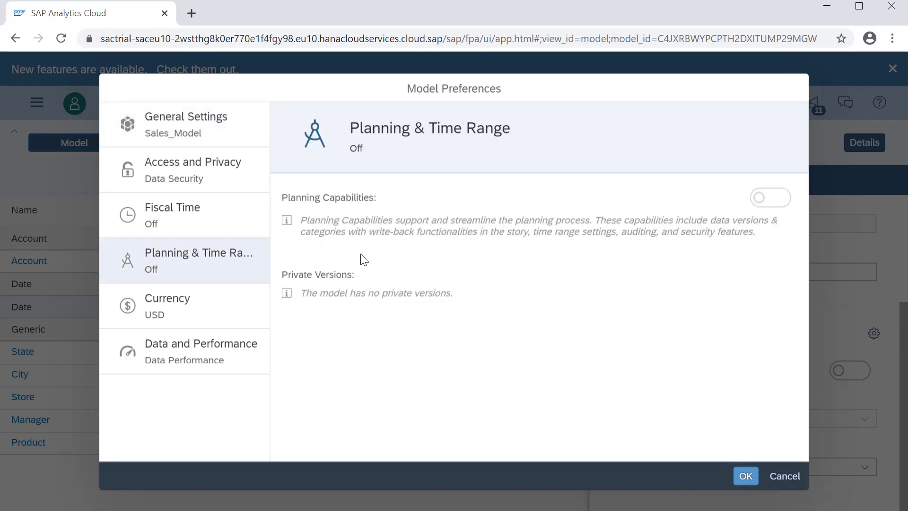
pyautogui.click(187, 132)
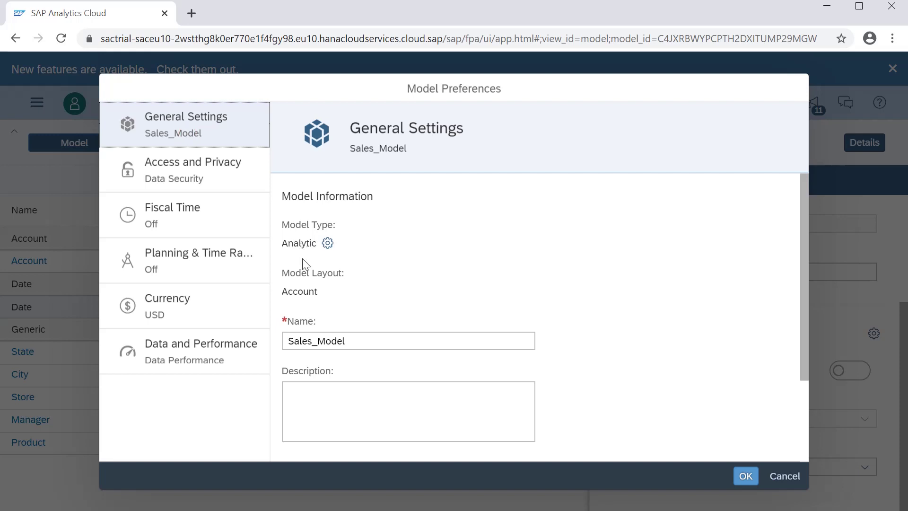
pyautogui.moveTo(321, 292); pyautogui.dragTo(280, 290)
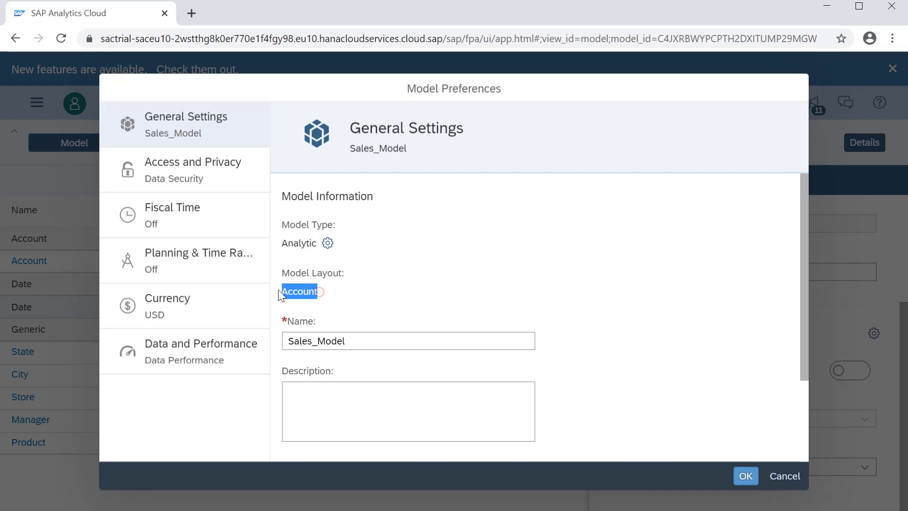
pyautogui.click(393, 312)
pyautogui.scroll(-3, 383, 311)
pyautogui.click(391, 308)
pyautogui.scroll(2, 325, 279)
pyautogui.scroll(-2, 325, 279)
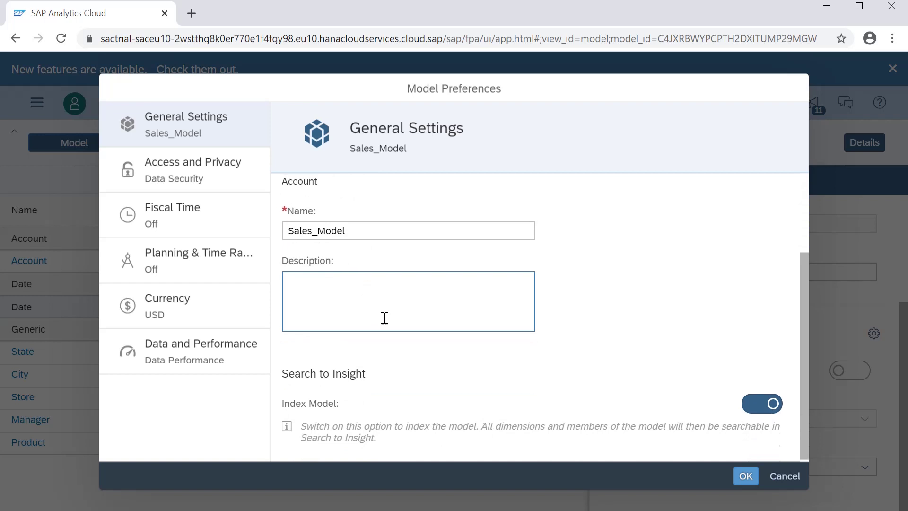
pyautogui.scroll(2, 384, 317)
# - Review the model's access and privacy preferences, from user privileges and security options to data access control per dimension
pyautogui.click(219, 180)
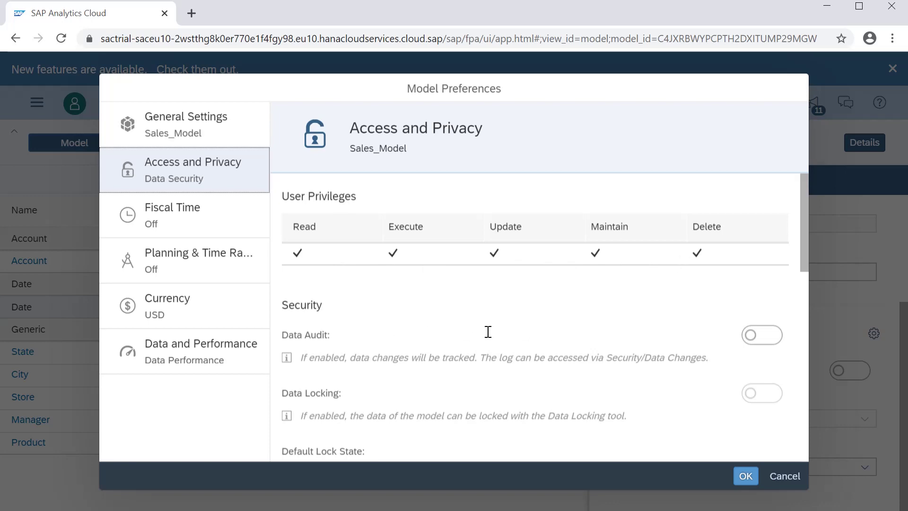
pyautogui.scroll(-4, 313, 293)
pyautogui.scroll(2, 311, 254)
pyautogui.scroll(-2, 542, 290)
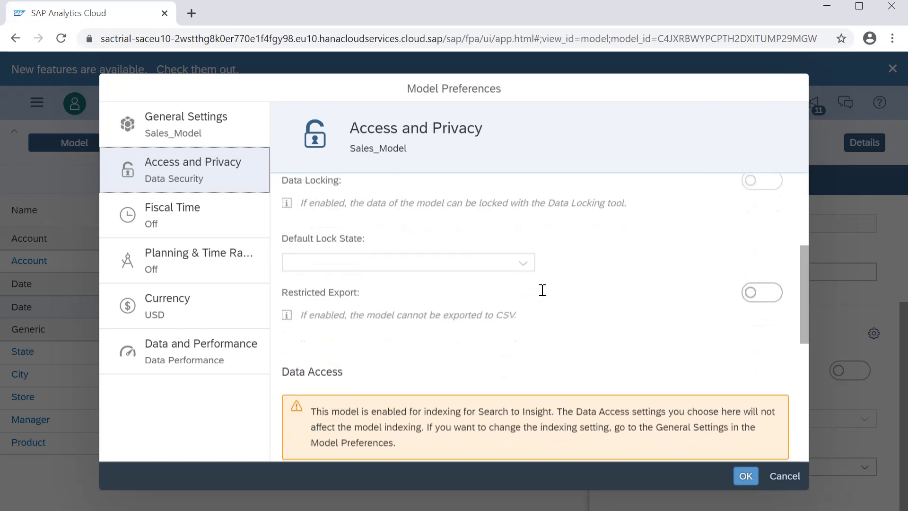
pyautogui.scroll(-3, 548, 296)
pyautogui.scroll(-4, 557, 296)
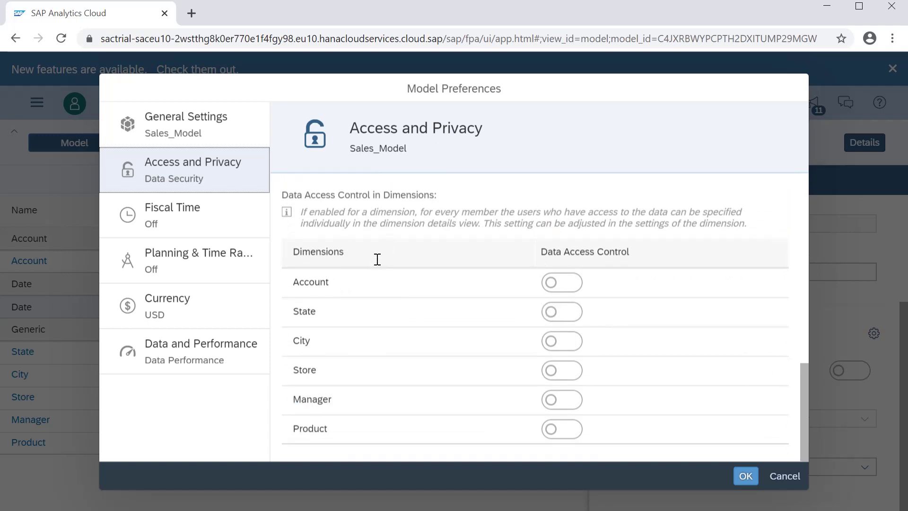
# - Try enabling data access control for the Account dimension
pyautogui.click(548, 285)
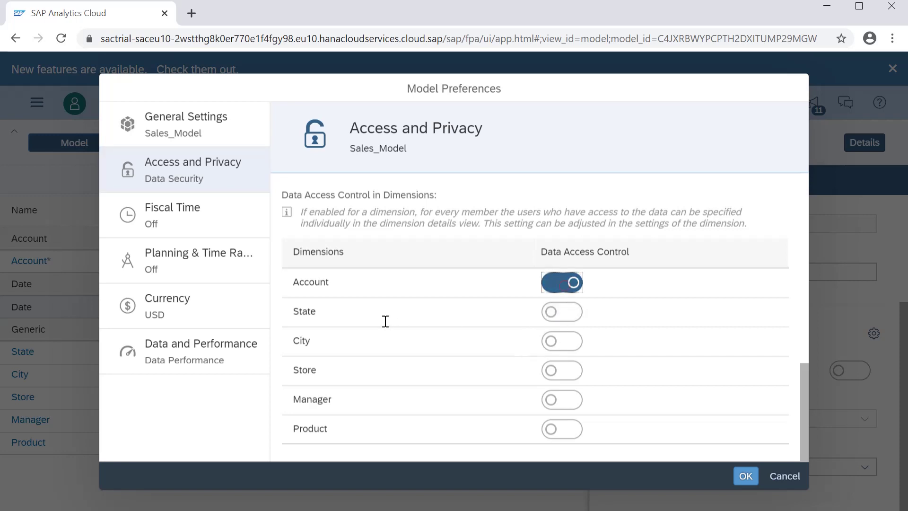
pyautogui.click(548, 290)
pyautogui.scroll(2, 481, 364)
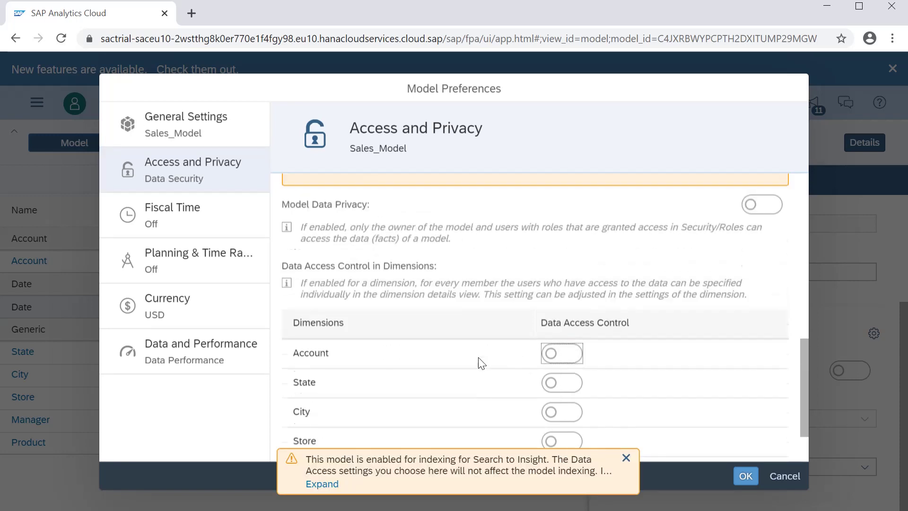
# - Review the model's fiscal time, planning and time range, and currency preferences, including the default currency and currency conversion
pyautogui.scroll(-2, 482, 363)
pyautogui.click(163, 227)
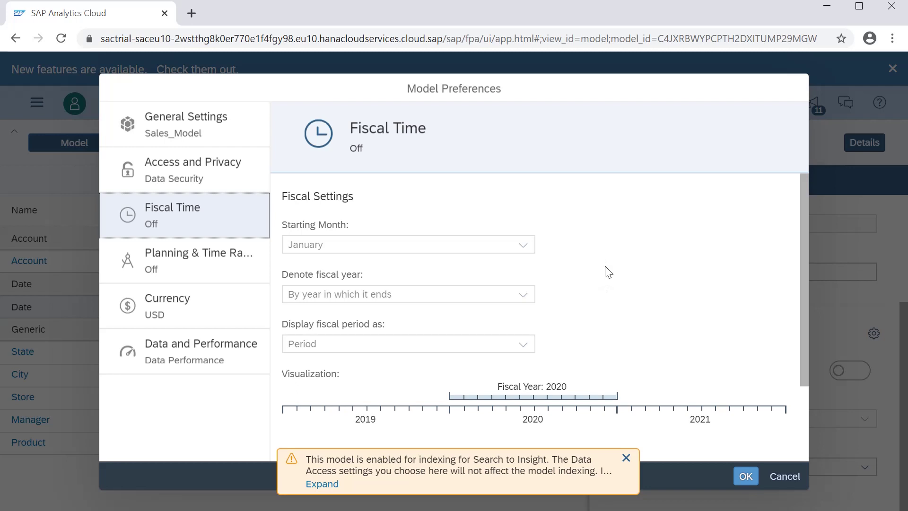
pyautogui.scroll(-2, 609, 273)
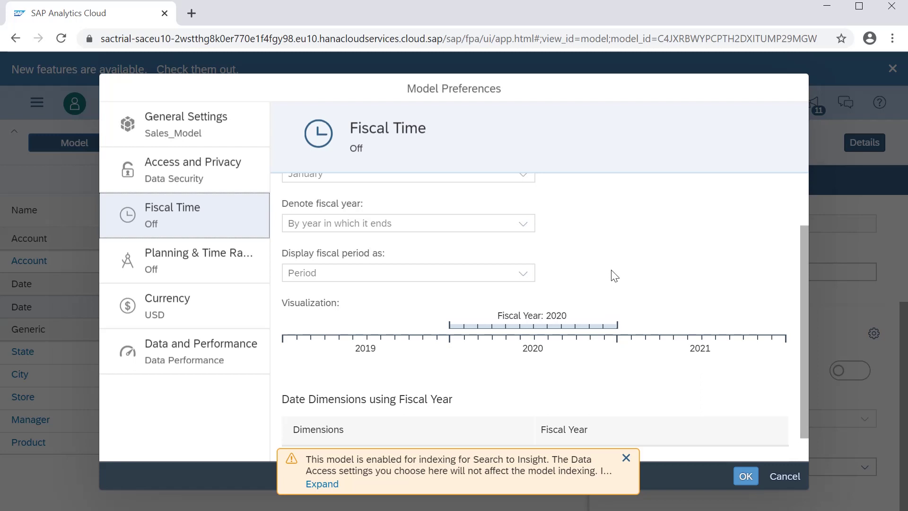
pyautogui.scroll(2, 494, 251)
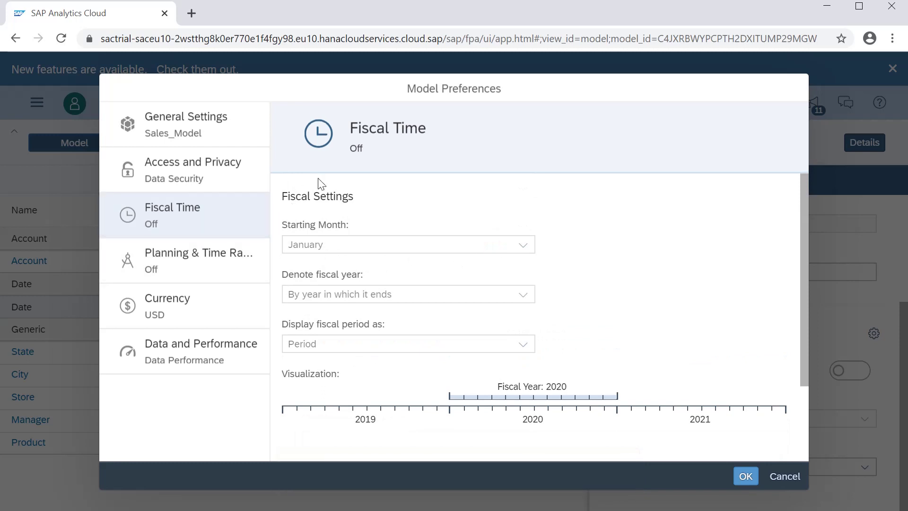
pyautogui.click(177, 260)
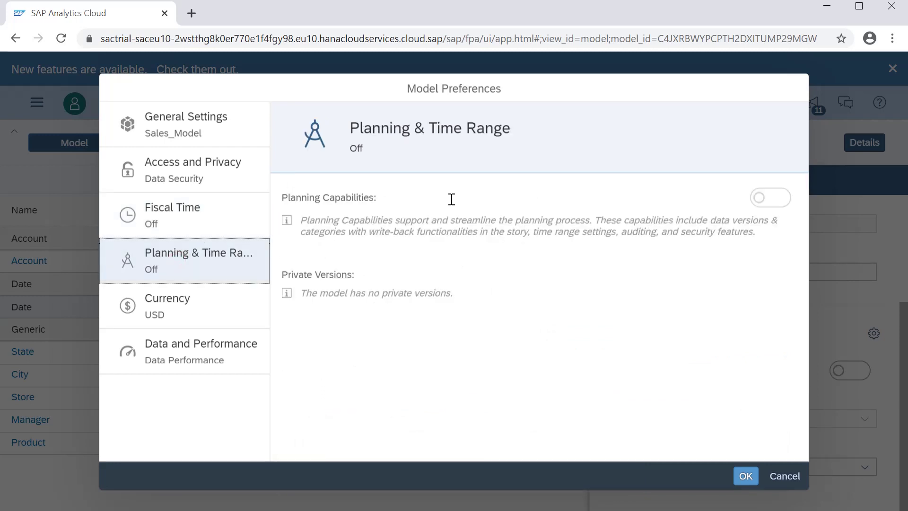
pyautogui.click(176, 313)
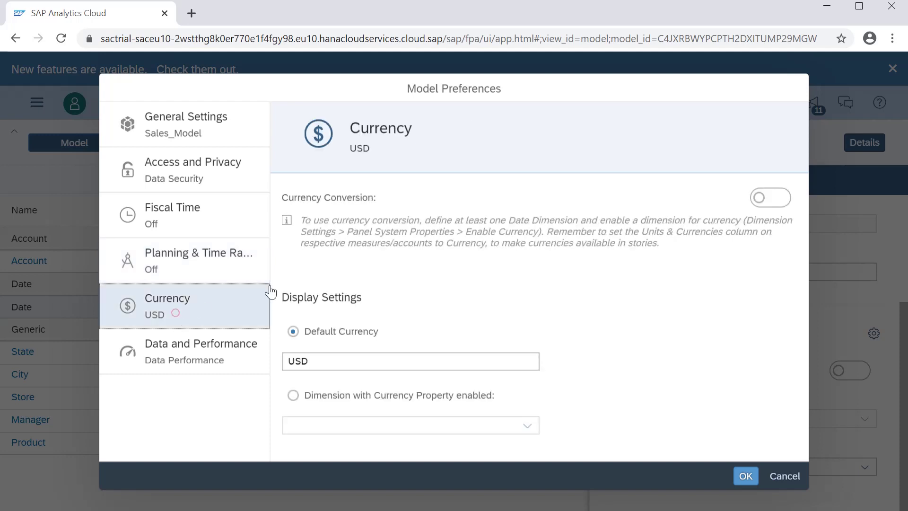
pyautogui.doubleClick(315, 359)
pyautogui.click(639, 295)
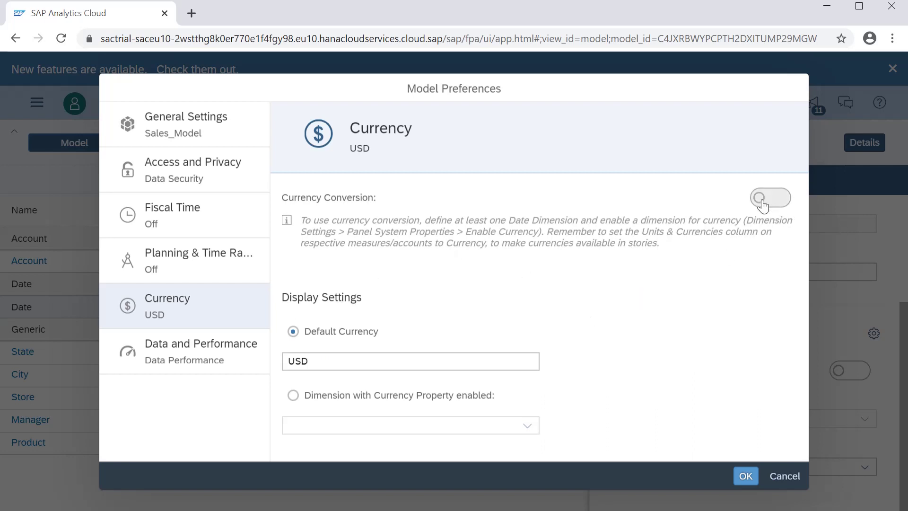
# - Review the data and performance preferences, including story building optimization, and close the model preferences without saving
pyautogui.click(171, 347)
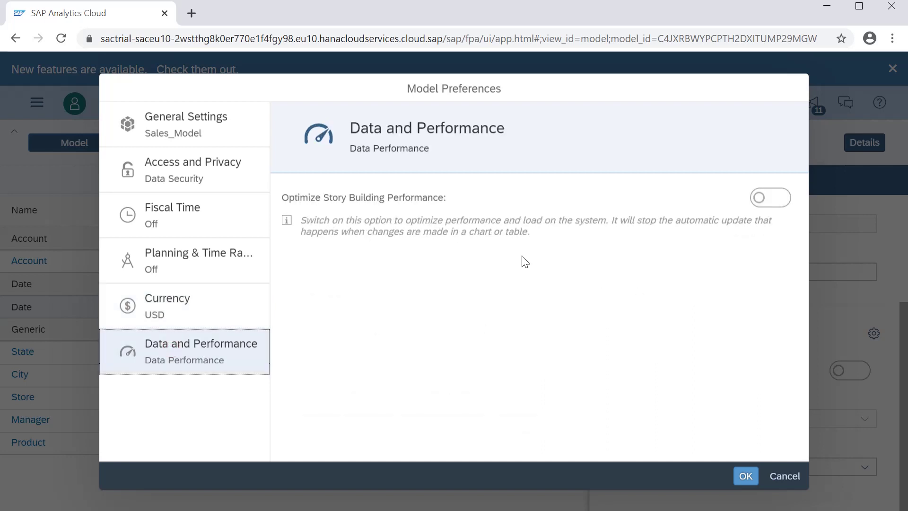
pyautogui.moveTo(316, 198); pyautogui.dragTo(432, 195)
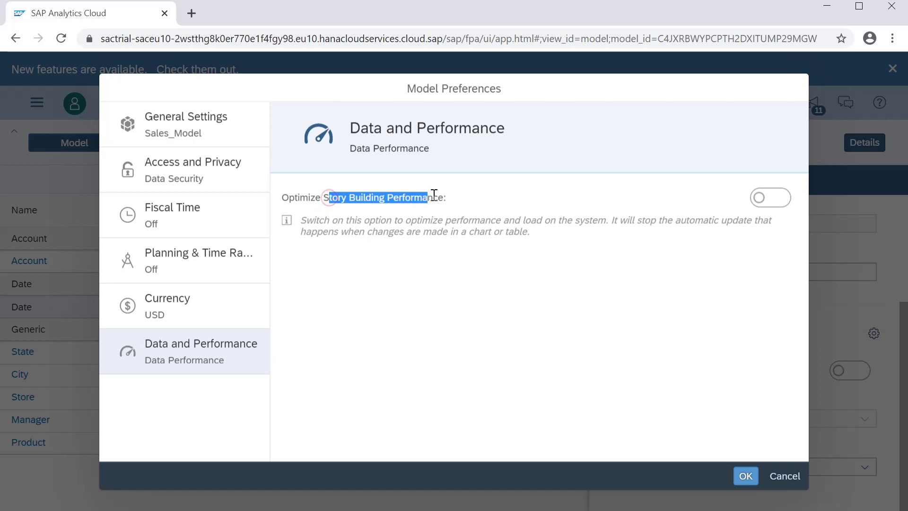
pyautogui.moveTo(347, 197); pyautogui.dragTo(447, 201)
pyautogui.click(447, 202)
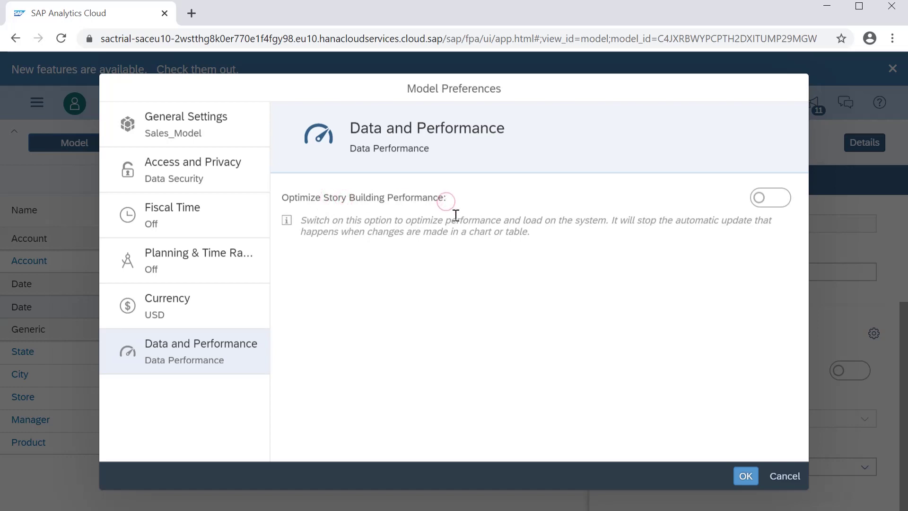
pyautogui.click(778, 476)
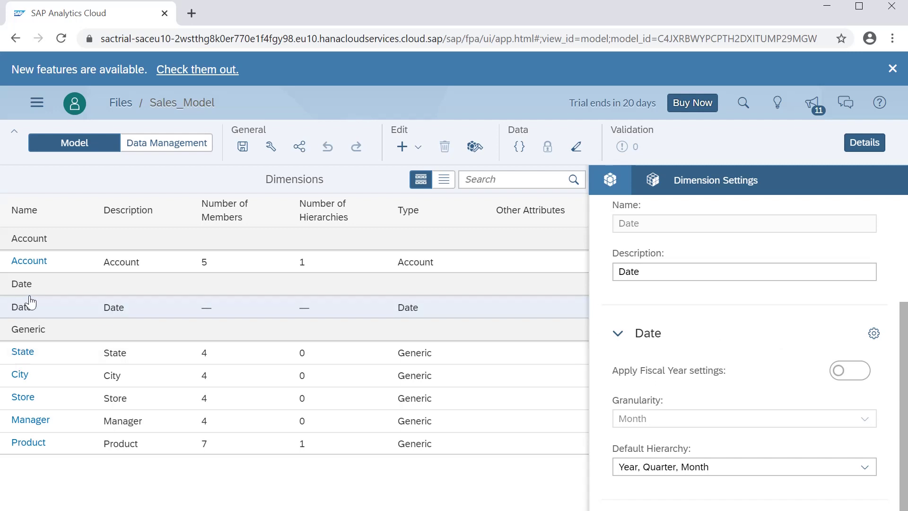
# - Examine the State dimension's members, access rights, hierarchy types and custom properties, and return to the model's dimension overview
pyautogui.click(23, 351)
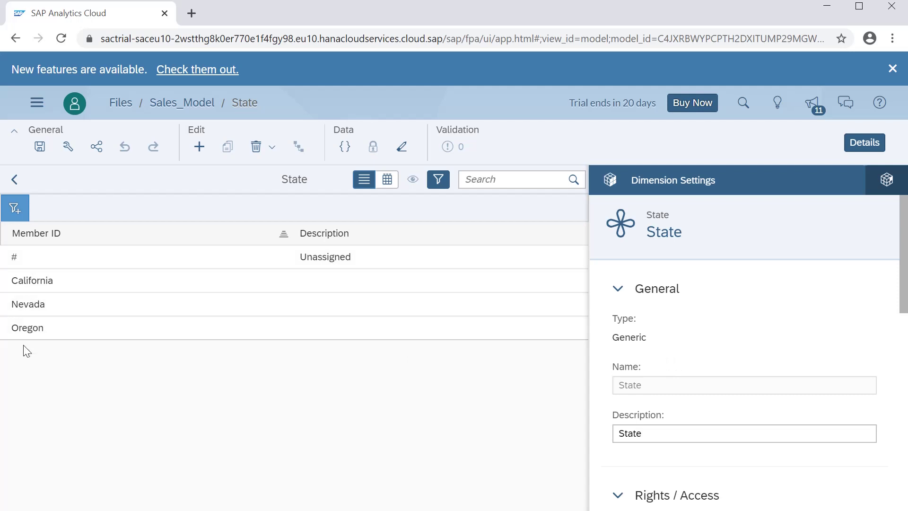
pyautogui.scroll(-7, 796, 434)
pyautogui.scroll(3, 780, 421)
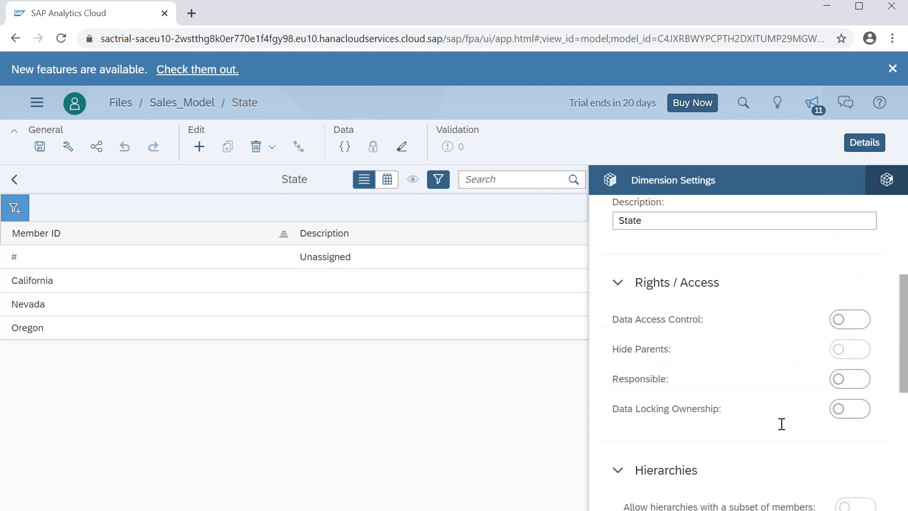
pyautogui.scroll(-6, 681, 378)
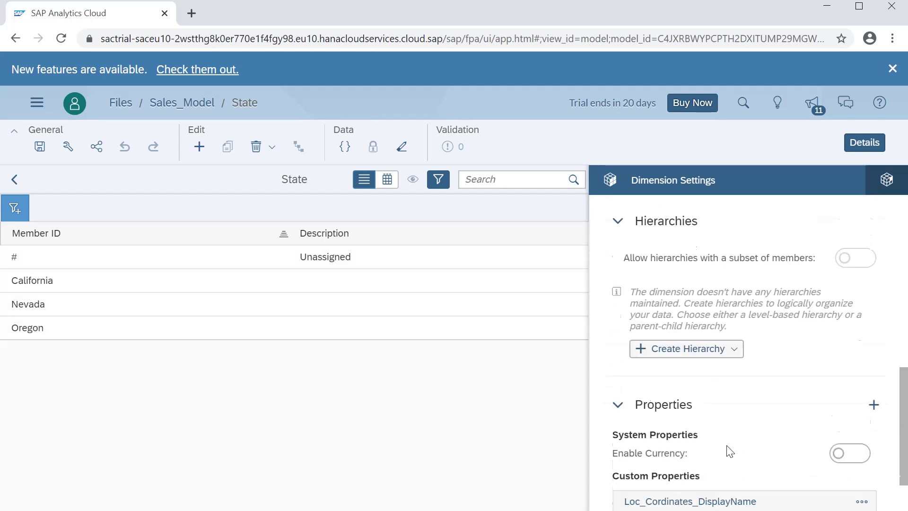
pyautogui.click(735, 282)
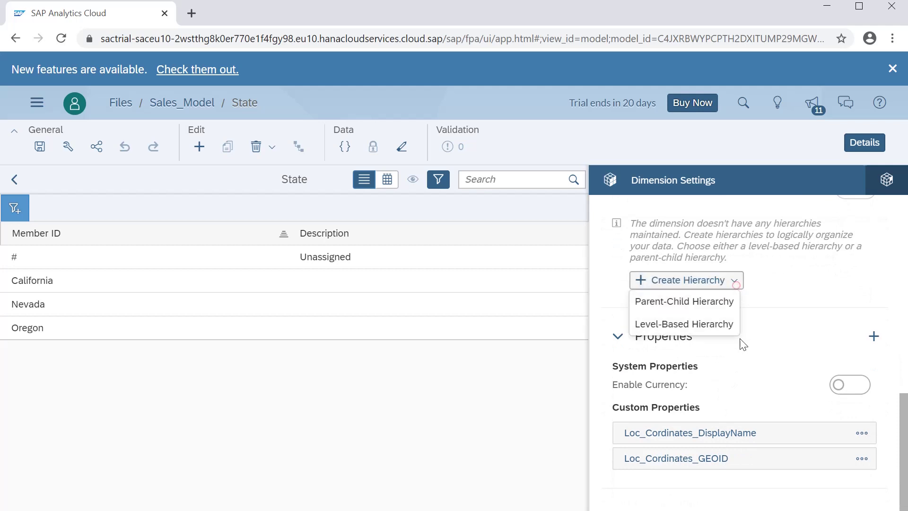
pyautogui.click(784, 312)
pyautogui.scroll(2, 787, 347)
pyautogui.scroll(-2, 786, 347)
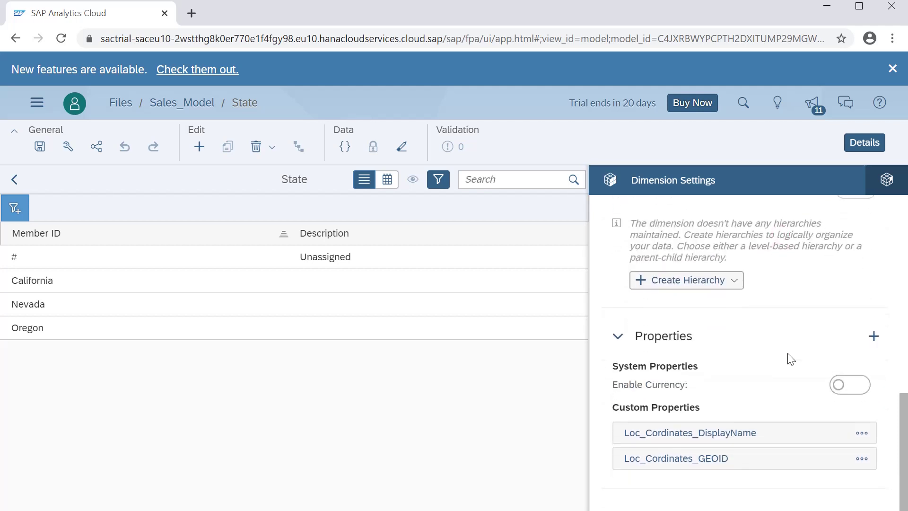
pyautogui.scroll(3, 787, 380)
pyautogui.click(14, 178)
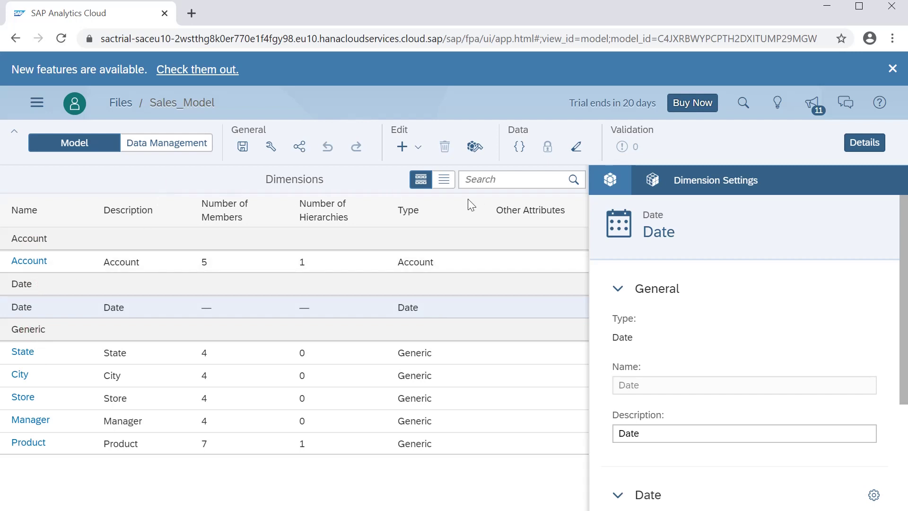
# - Compare the grouped and flat dimension views, keep the flat list, and hide the dimension details
pyautogui.click(444, 179)
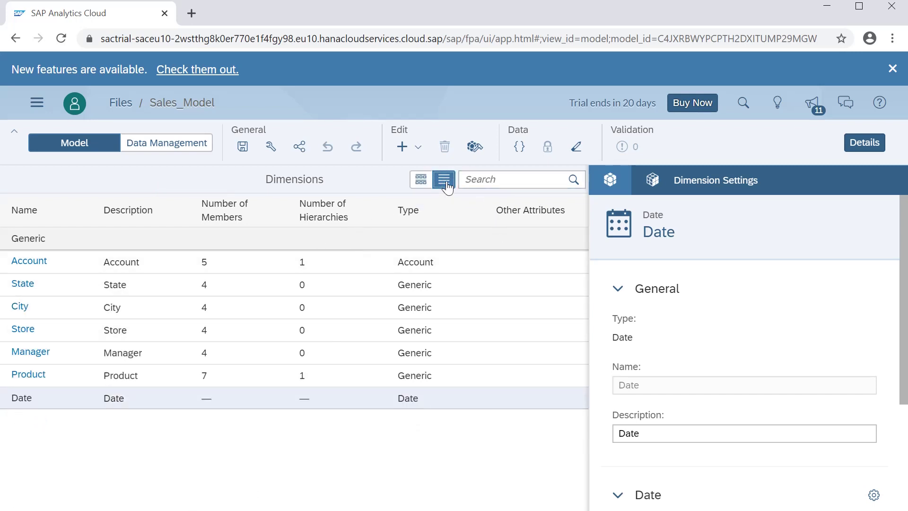
pyautogui.click(422, 184)
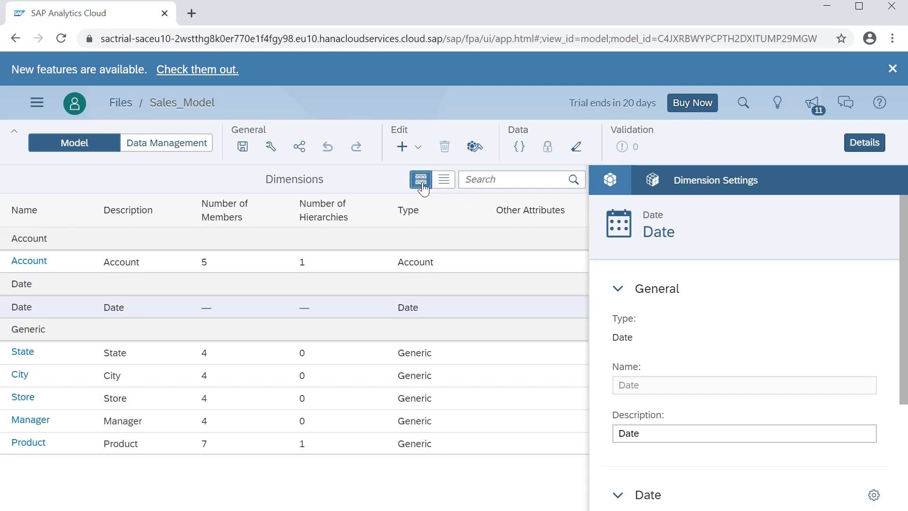
pyautogui.click(443, 180)
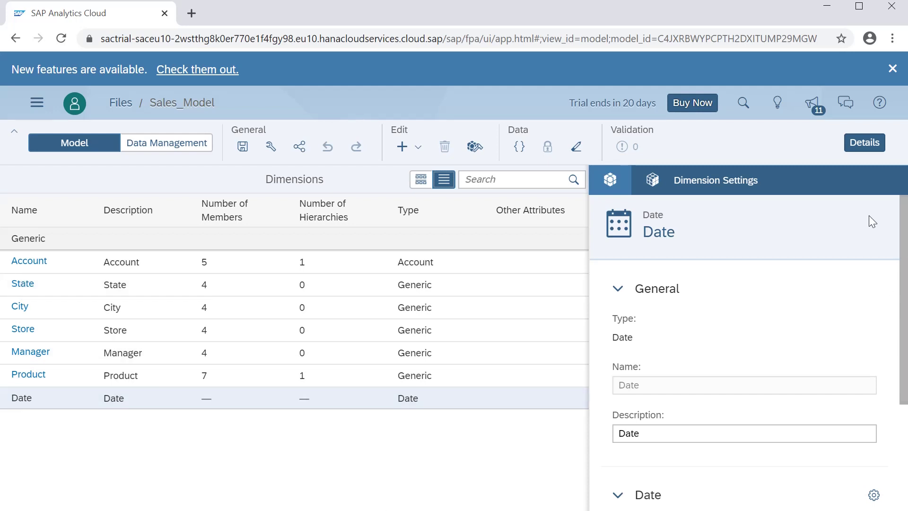
pyautogui.click(866, 142)
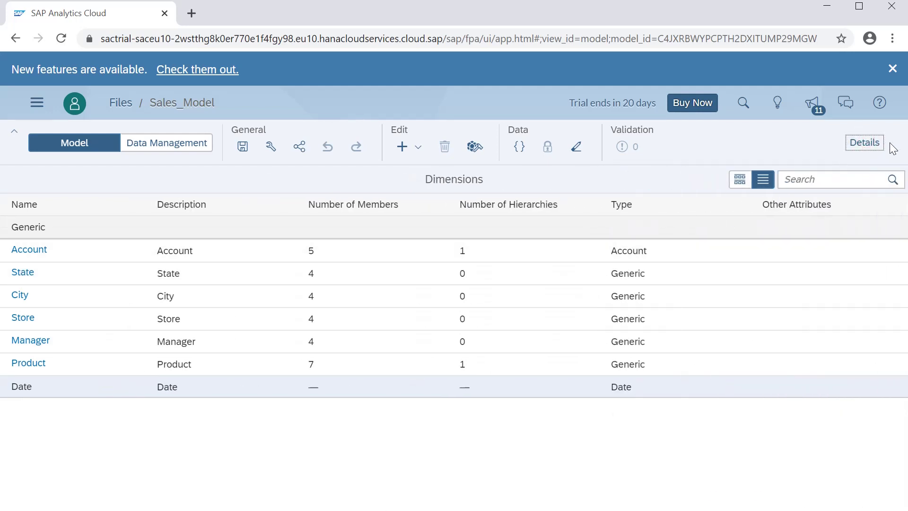
# - Look at the options for adding a dimension to the model and open its data management overview
pyautogui.click(416, 150)
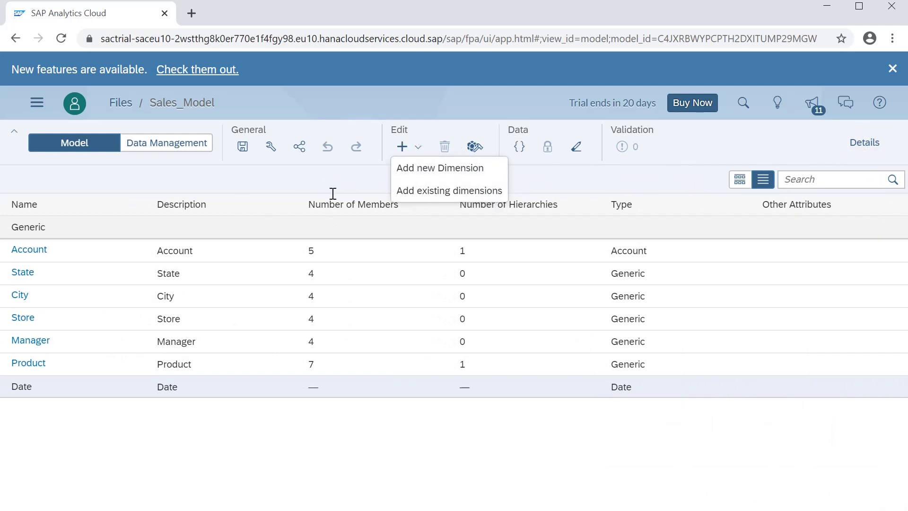
pyautogui.click(338, 173)
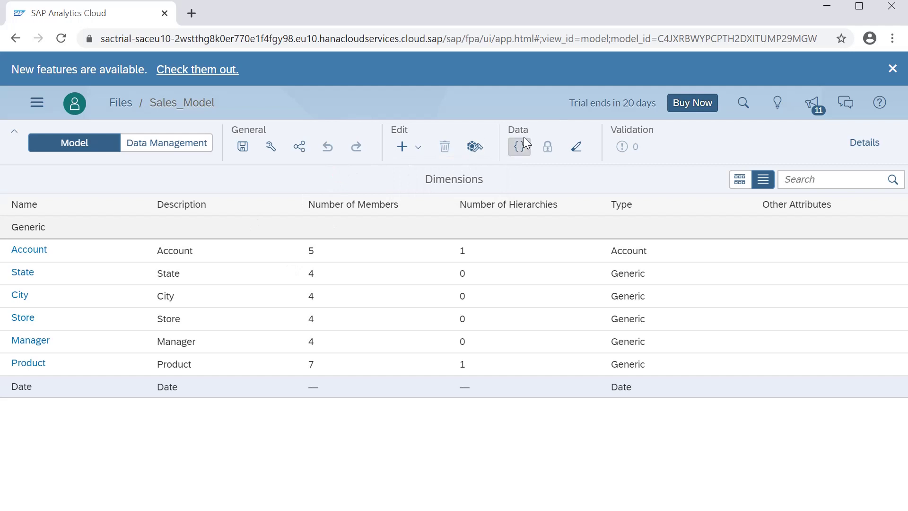
pyautogui.click(178, 151)
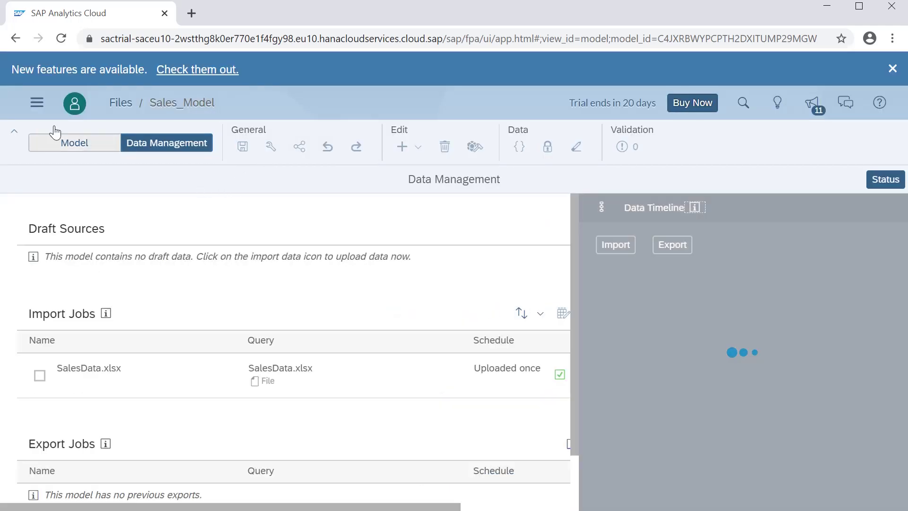
# - Browse the stored files, find Sales_Model and open it
pyautogui.click(37, 103)
pyautogui.click(48, 208)
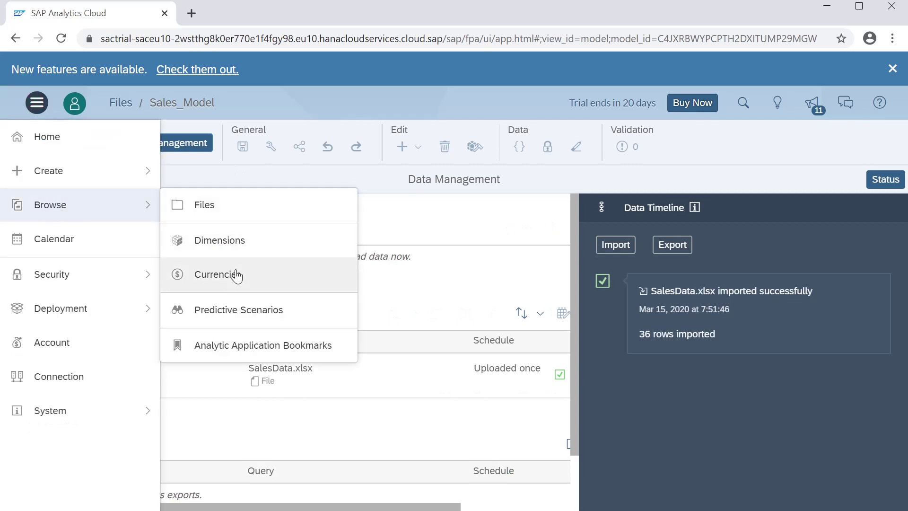
pyautogui.click(234, 216)
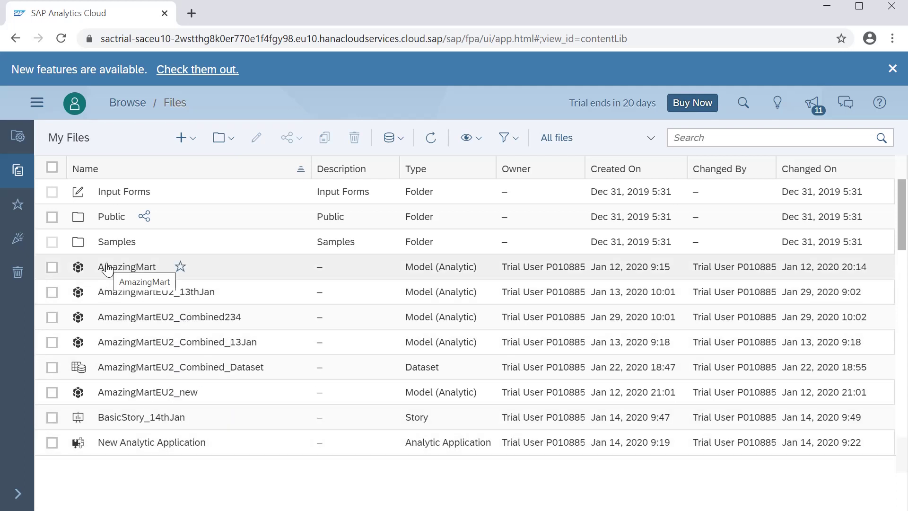
pyautogui.scroll(-10, 390, 247)
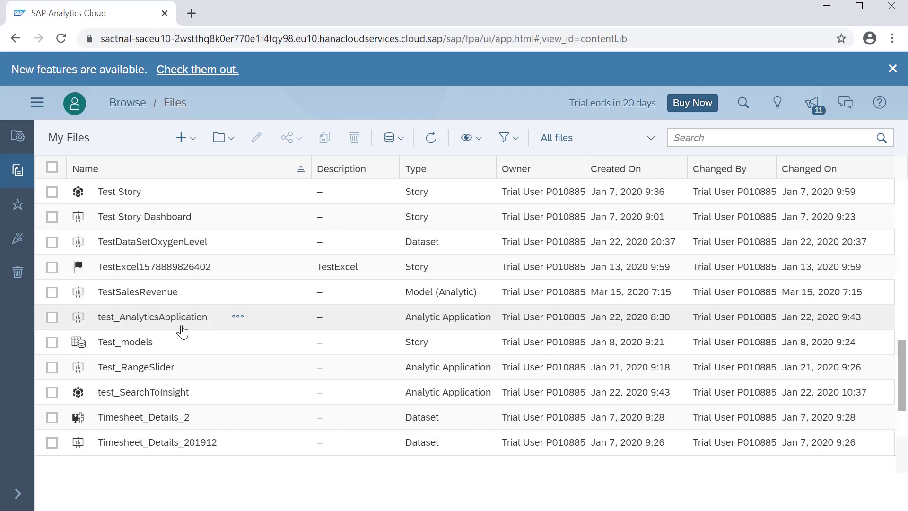
pyautogui.scroll(4, 182, 331)
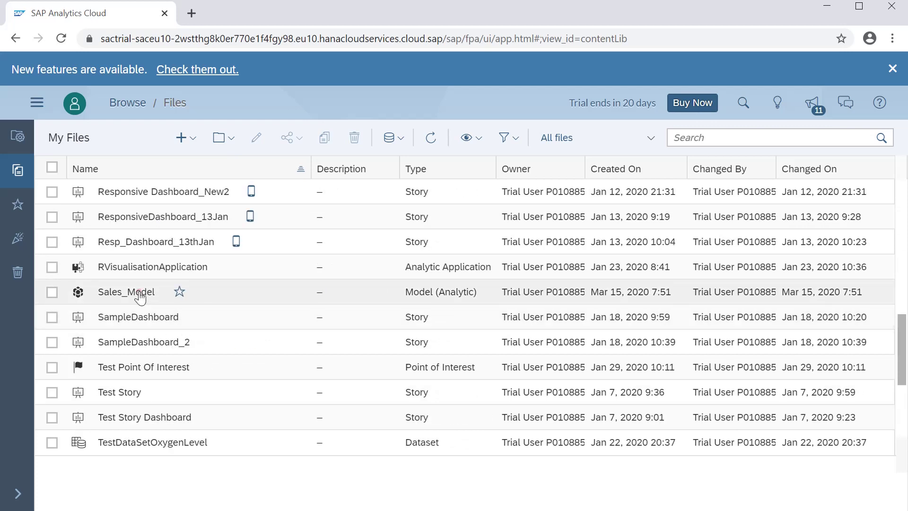
pyautogui.click(125, 292)
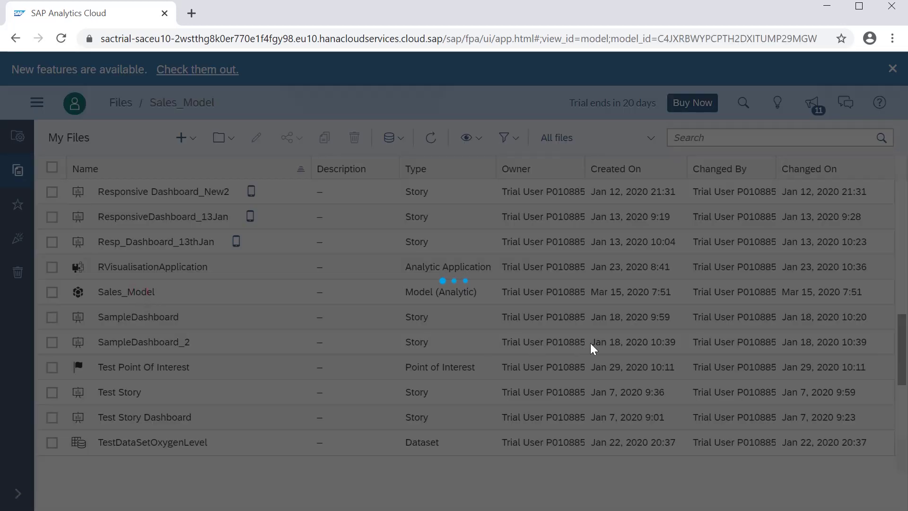